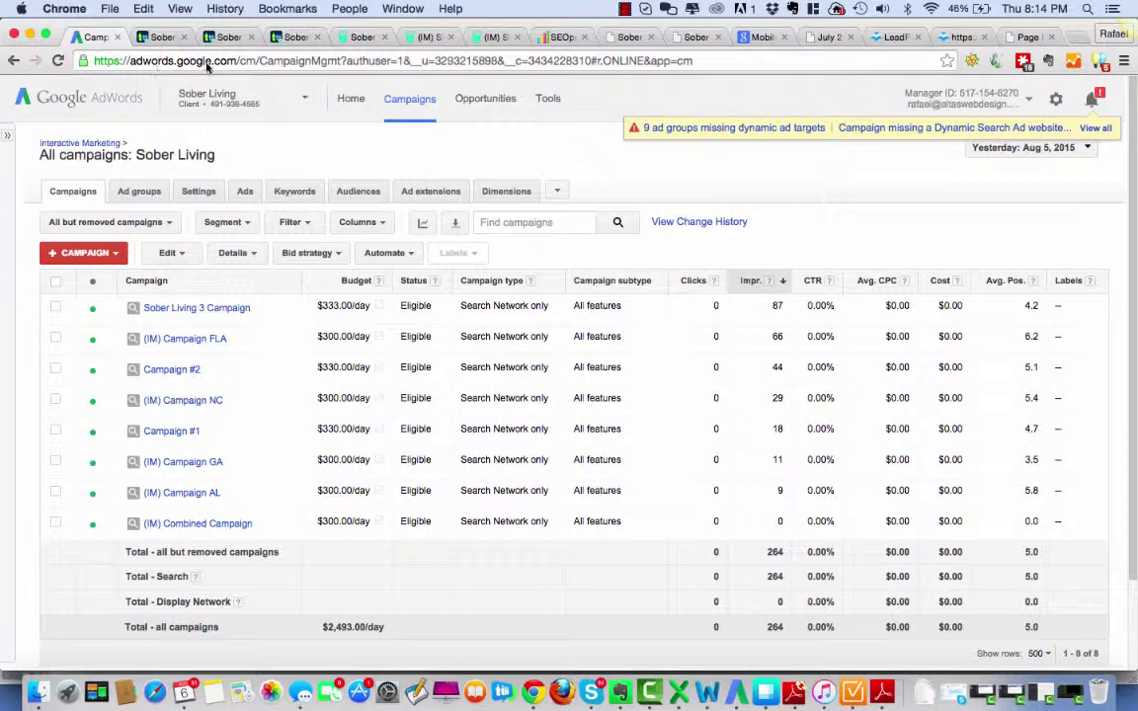
Step: Switch to Evernote and review the channels and messages outlined in the Sober Living Notes
left_click(621, 694)
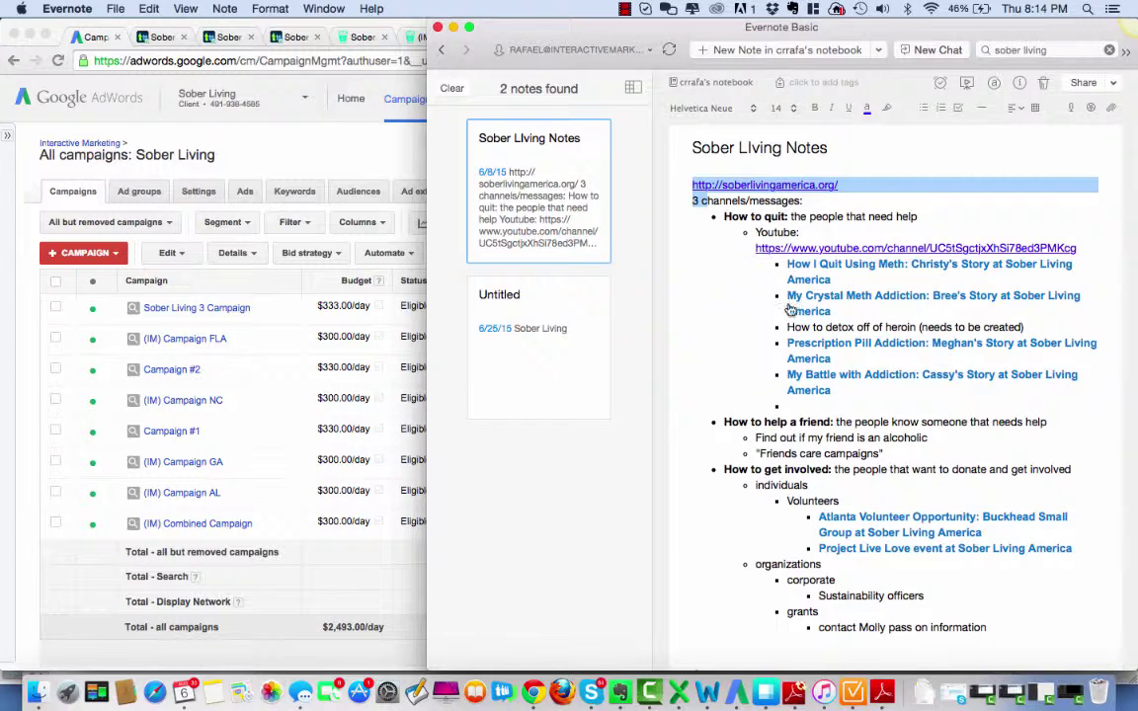
left_click_drag(848, 393, 697, 296)
left_click(698, 241)
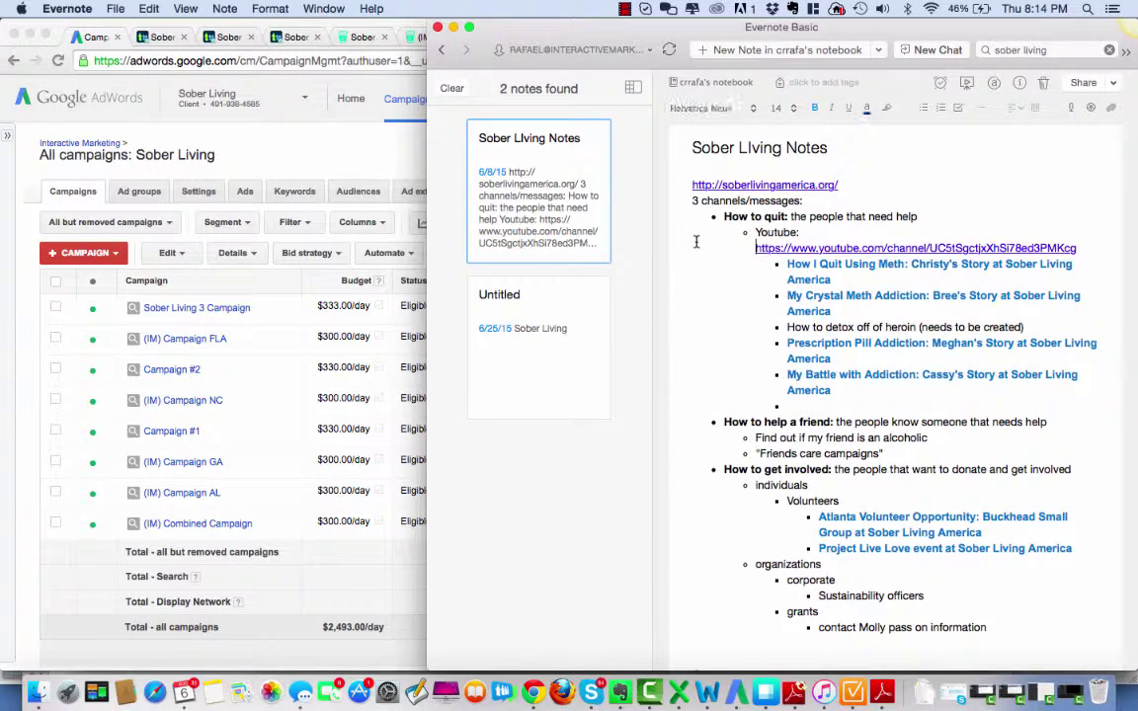
scroll(696, 242, "down", 2)
scroll(697, 242, "up", 1)
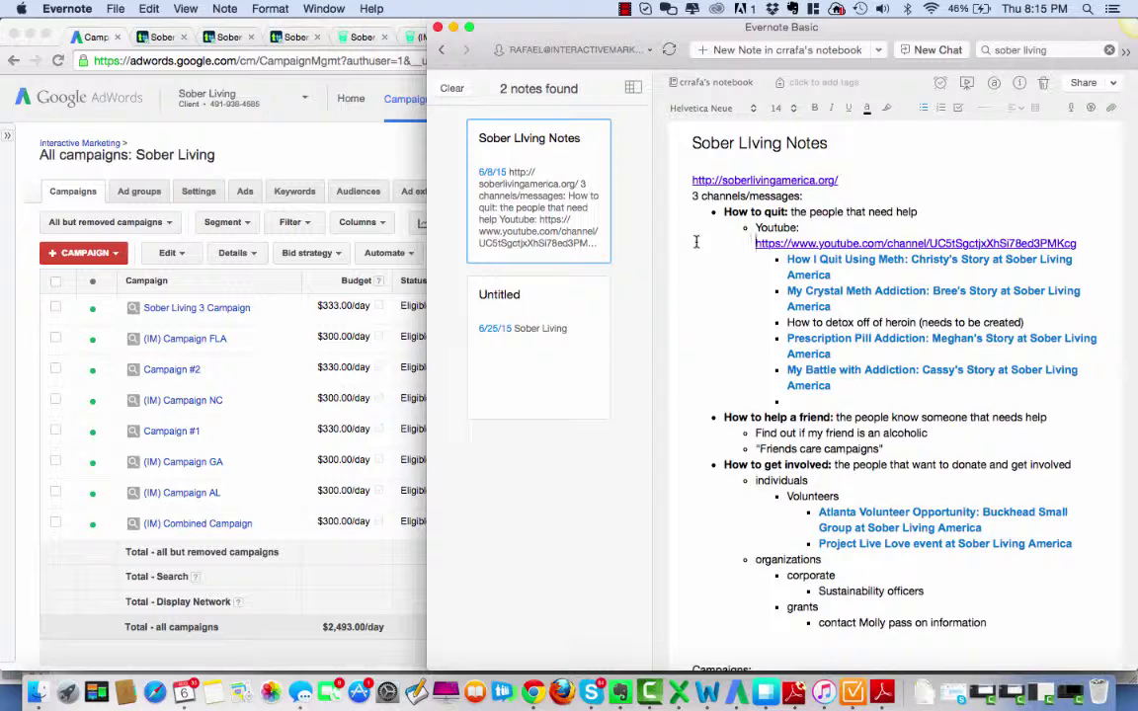
Step: Switch to Chrome and open the published Sober Living America landing page hosted on LeadPages
left_click(281, 124)
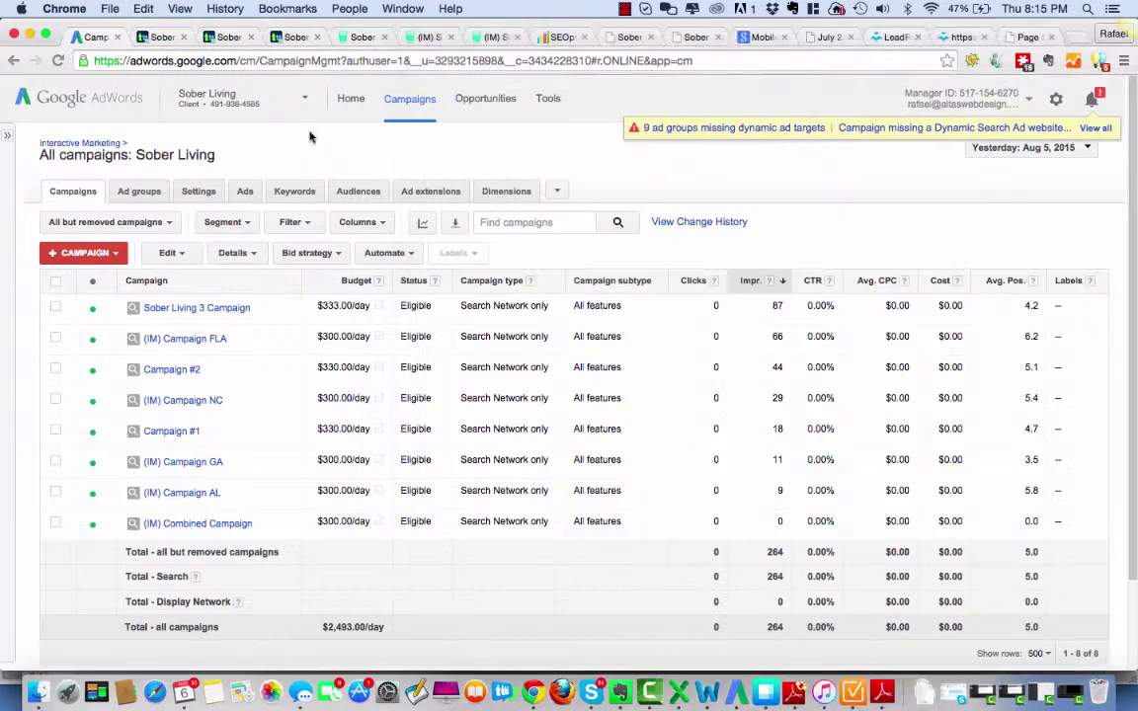
left_click(896, 38)
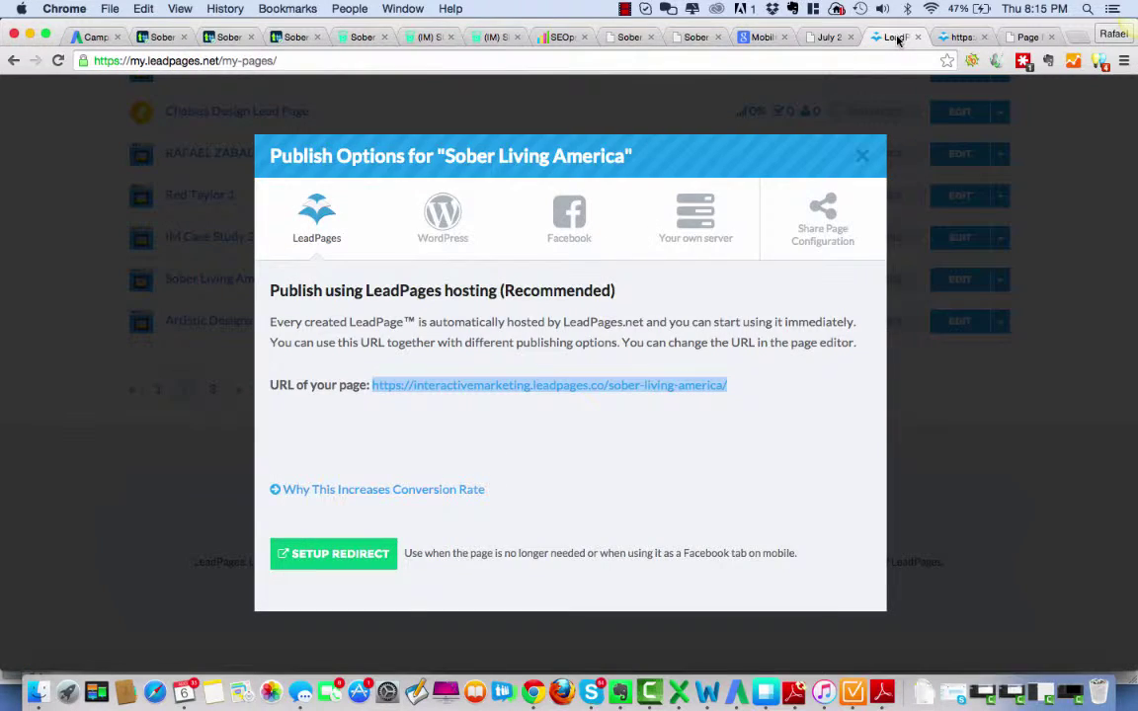
left_click(960, 37)
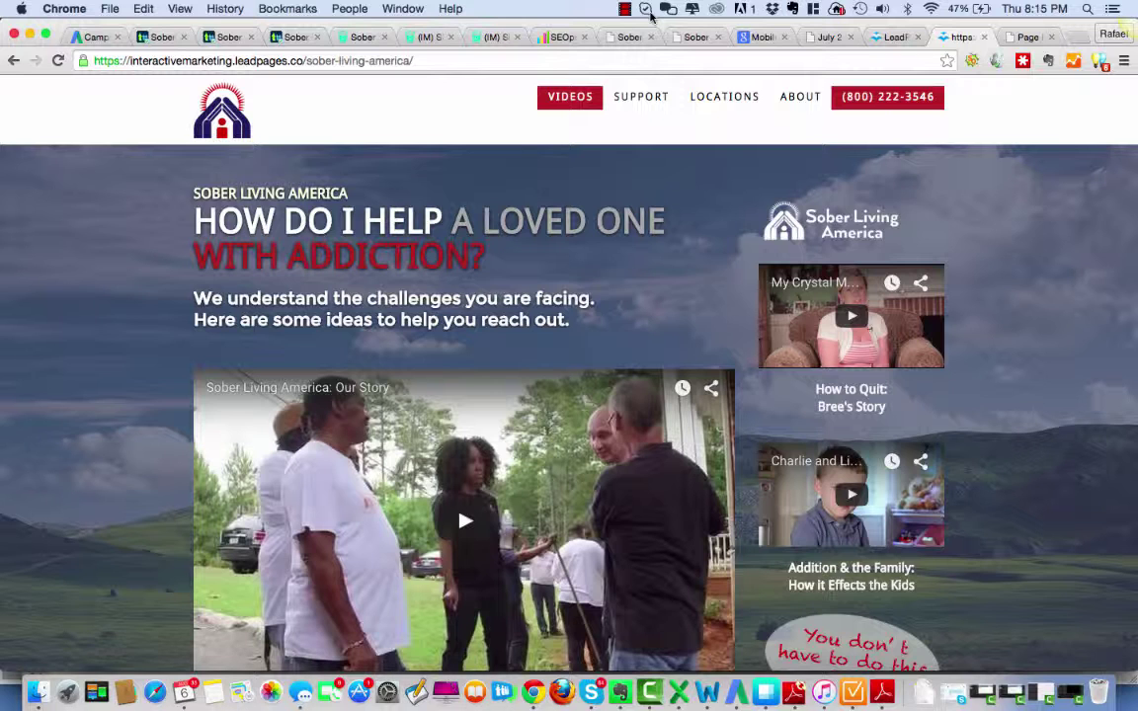
left_click(625, 9)
left_click(672, 42)
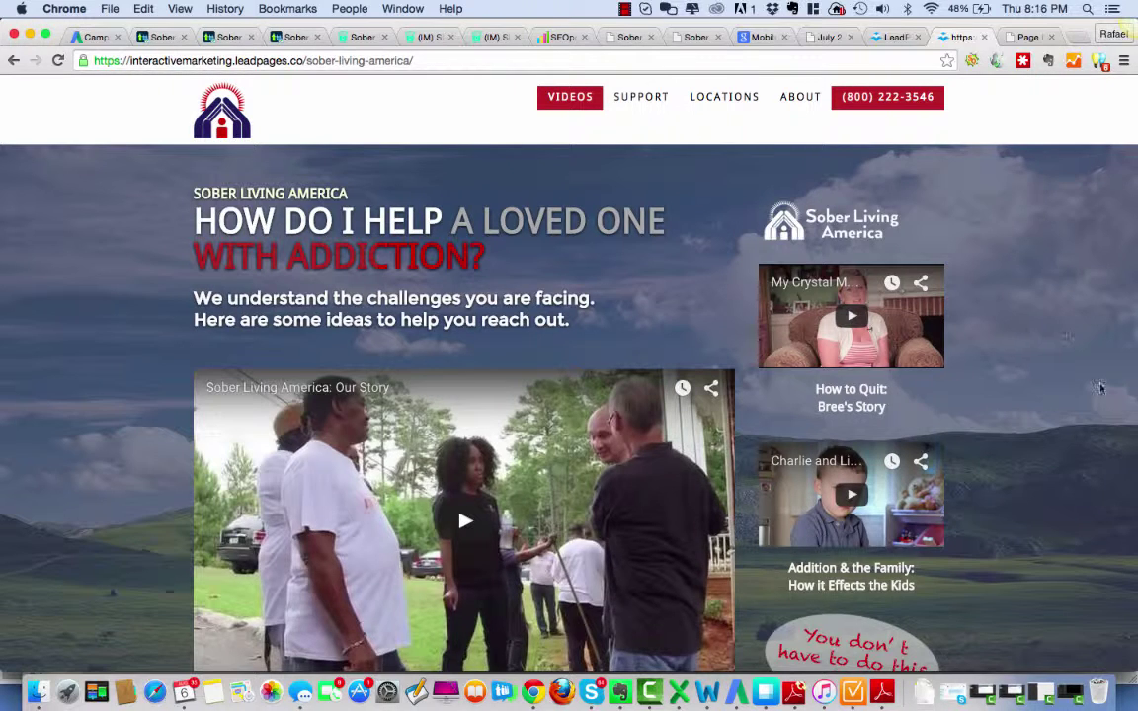
Step: Examine the landing page's header, main video area, "Watch Our Videos" gallery and contact support section
scroll(1099, 388, "down", 10)
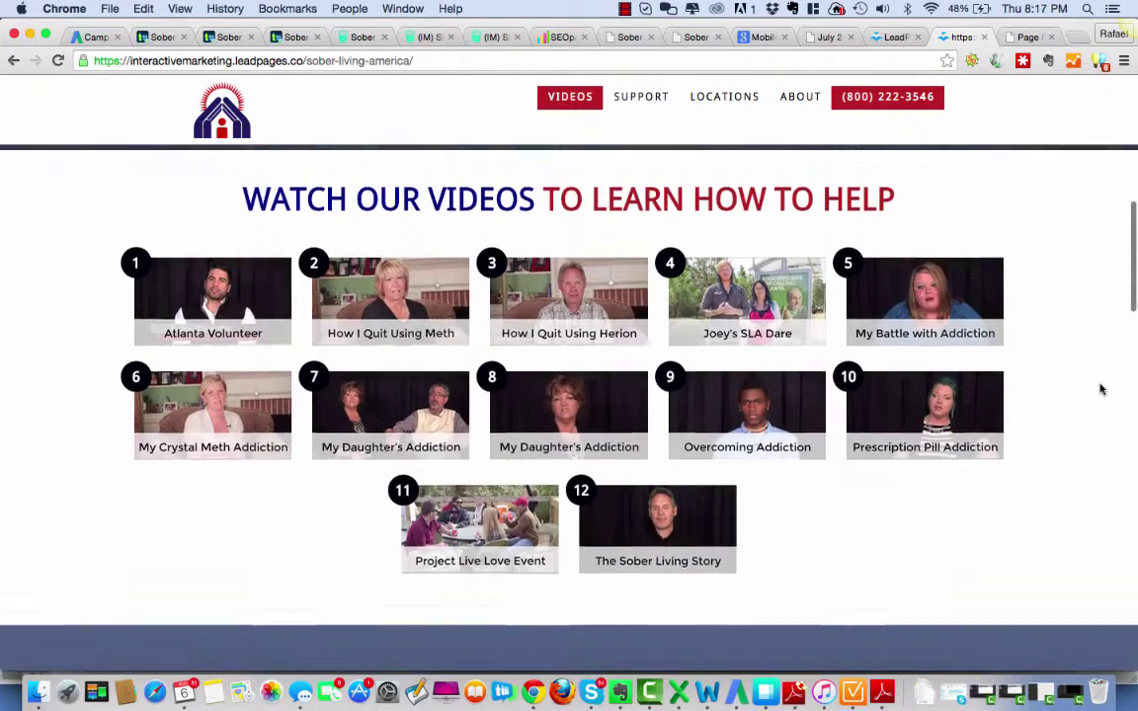
scroll(1101, 388, "down", 8)
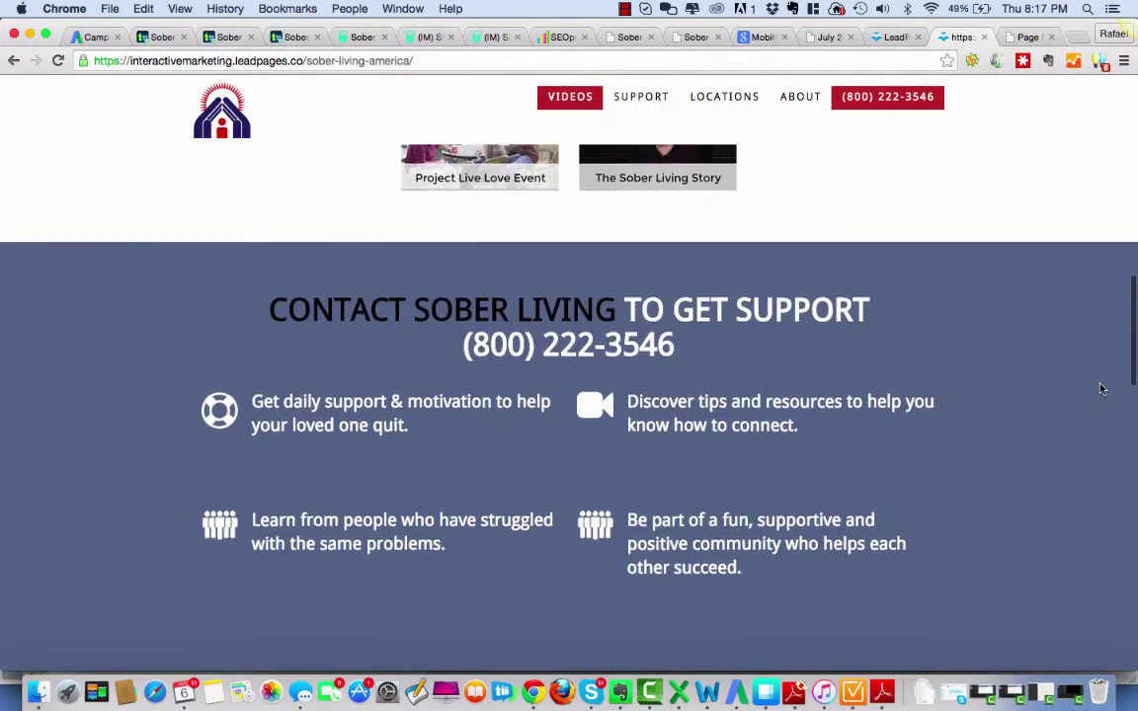
scroll(1101, 388, "up", 12)
scroll(1102, 388, "down", 3)
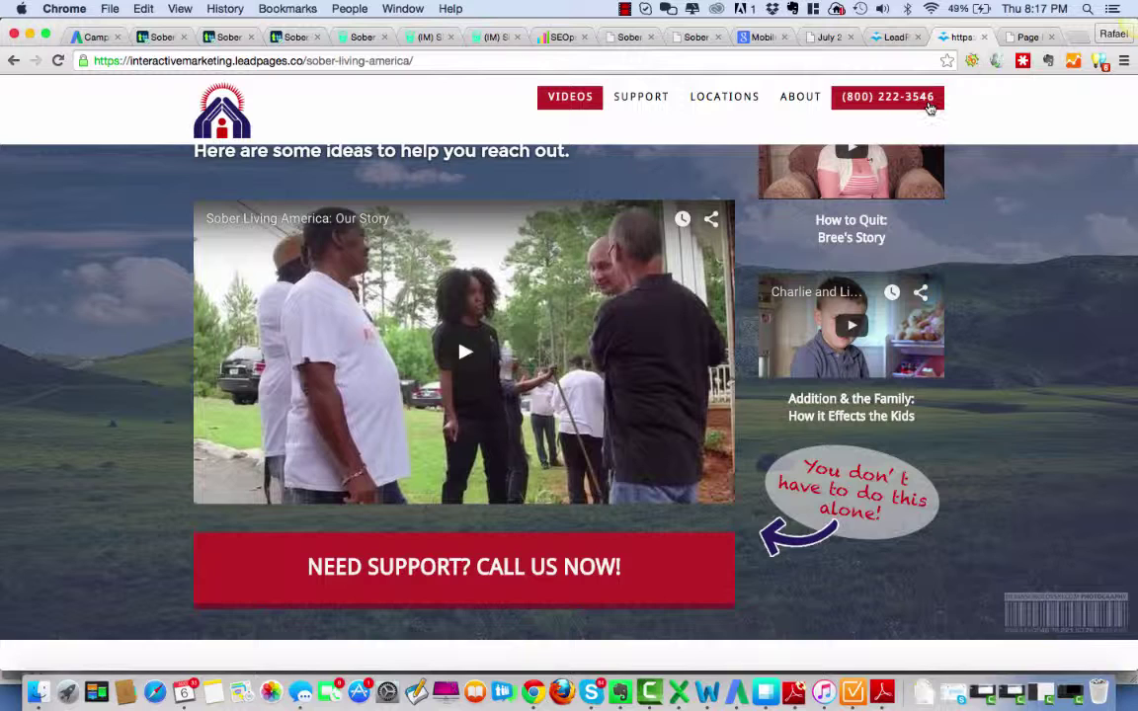
scroll(929, 106, "down", 2)
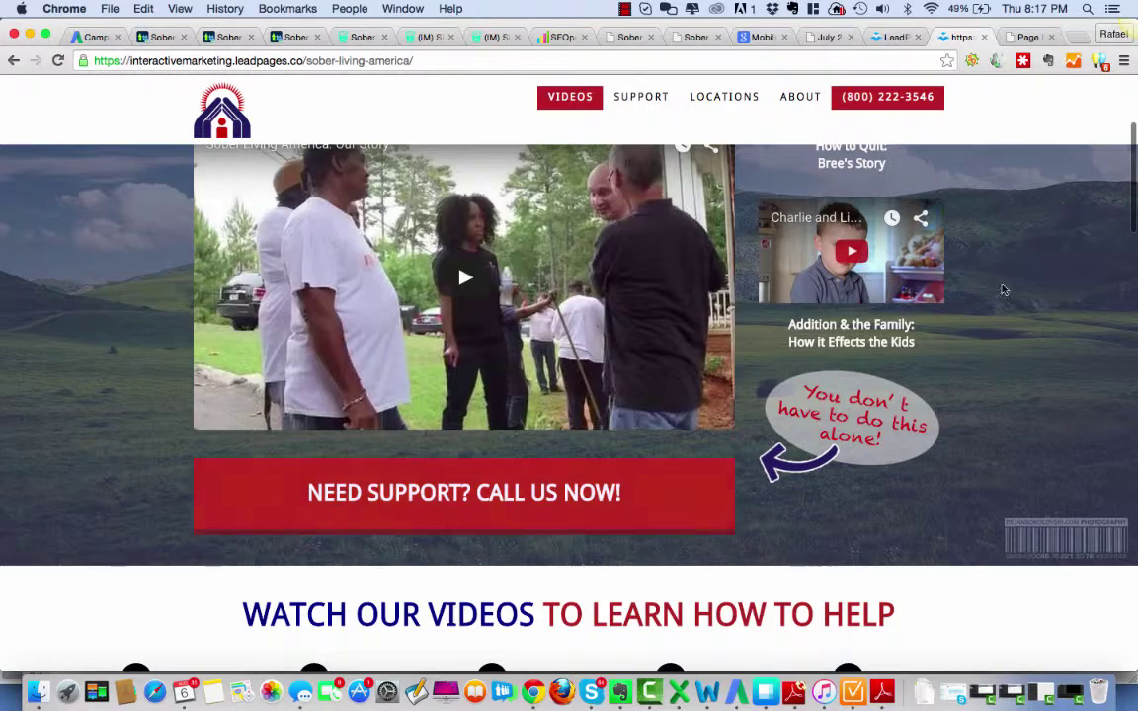
scroll(1117, 393, "up", 4)
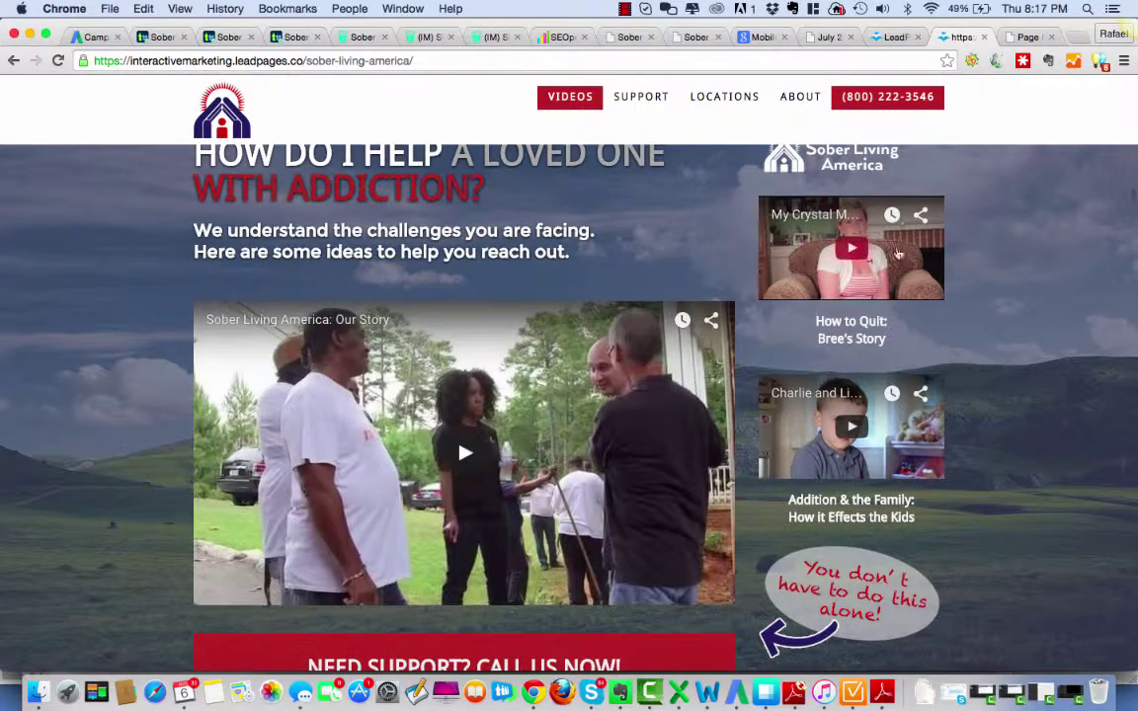
scroll(896, 445, "down", 15)
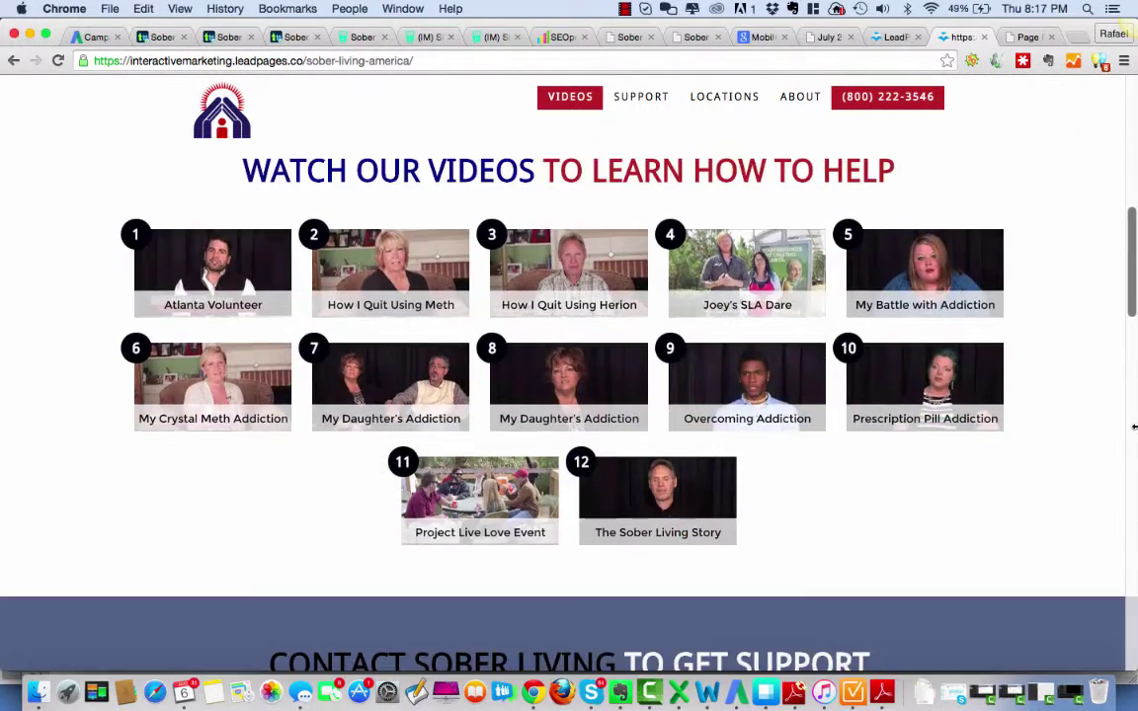
scroll(947, 456, "up", 15)
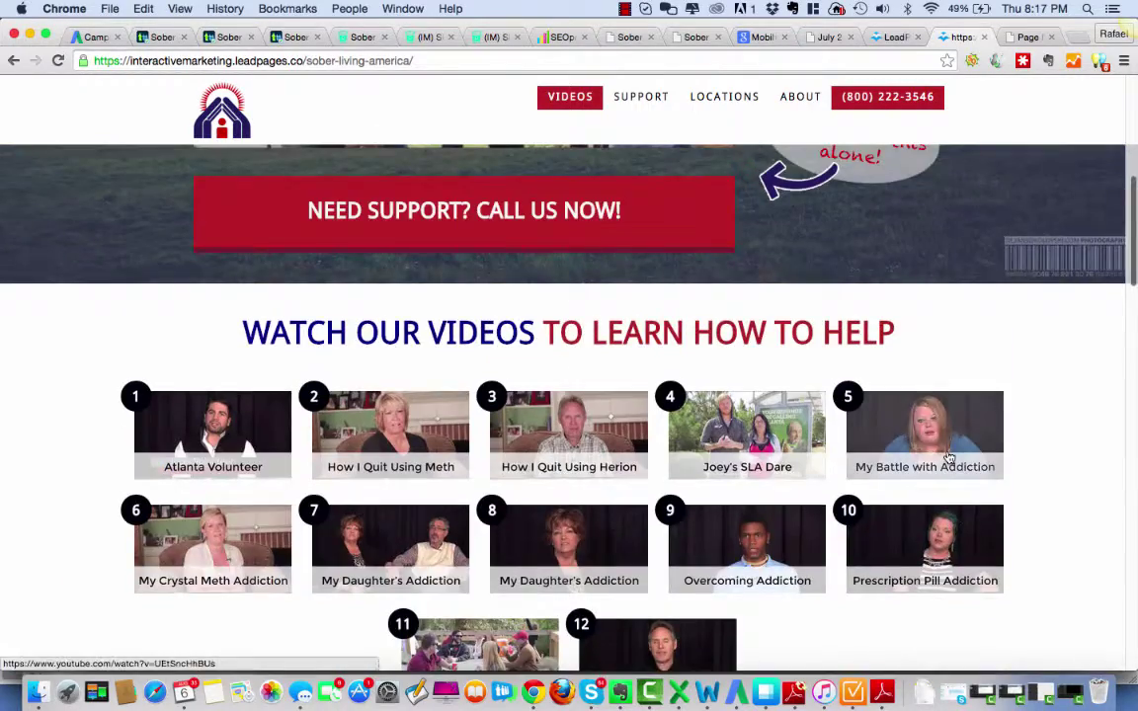
scroll(948, 456, "down", 2)
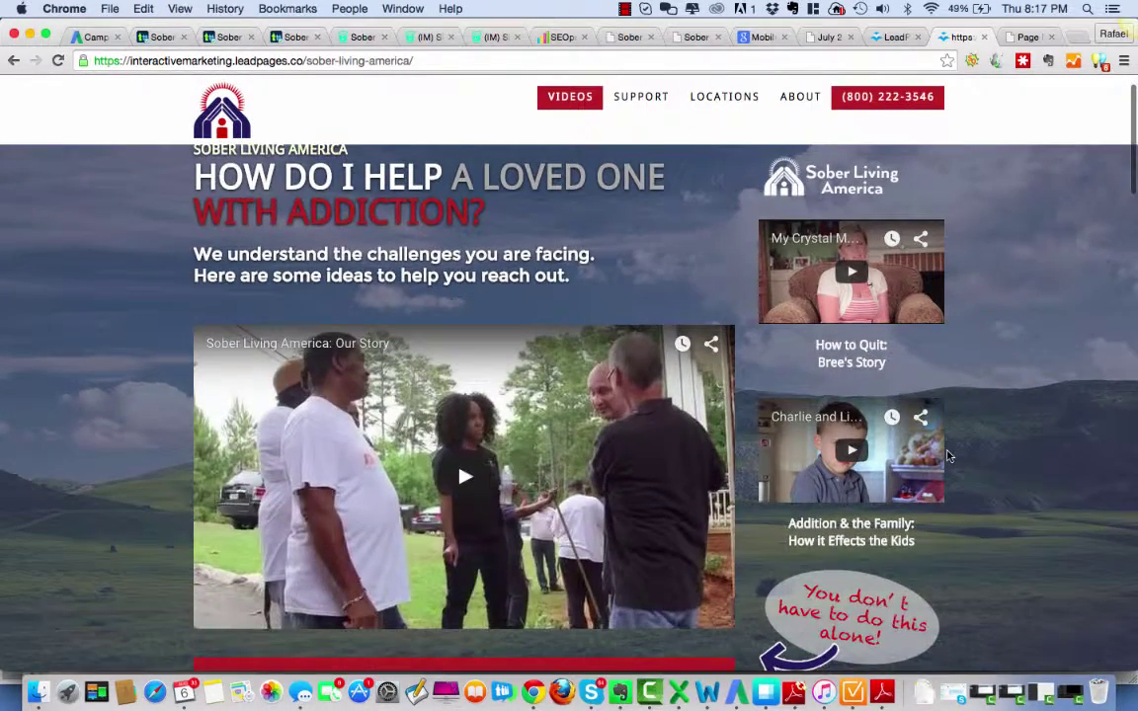
scroll(948, 456, "up", 2)
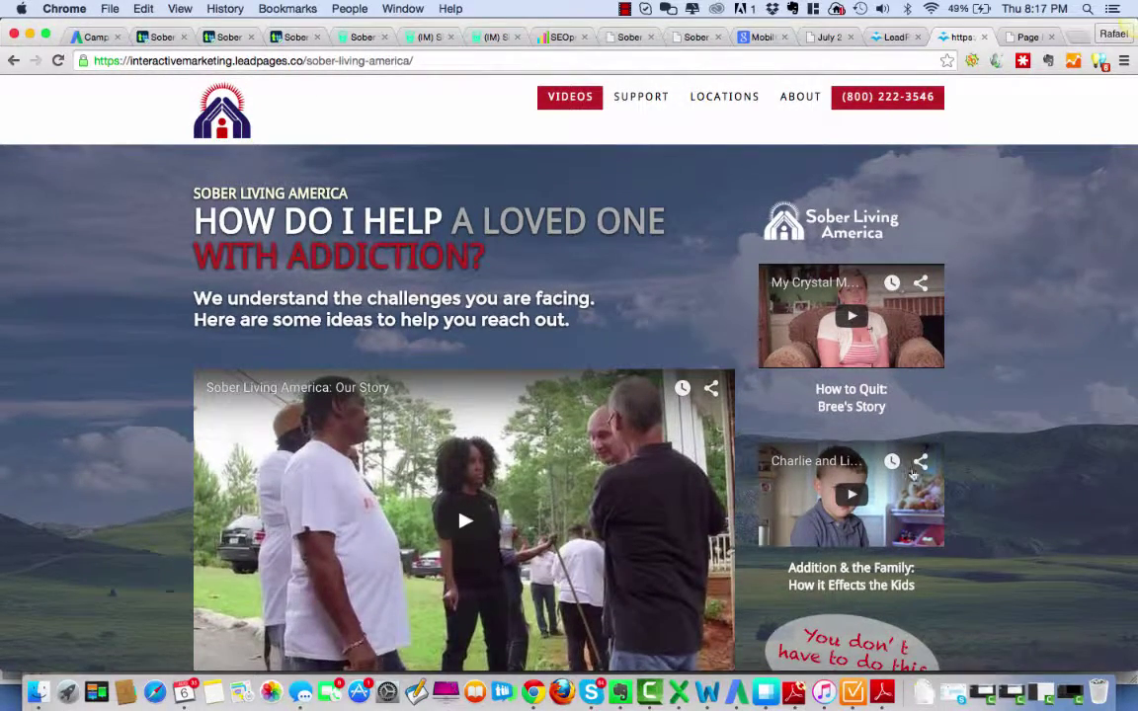
Step: Examine the landing page's locations list and "The Affordable Alternative" section about the organization
scroll(908, 477, "down", 10)
scroll(909, 477, "down", 5)
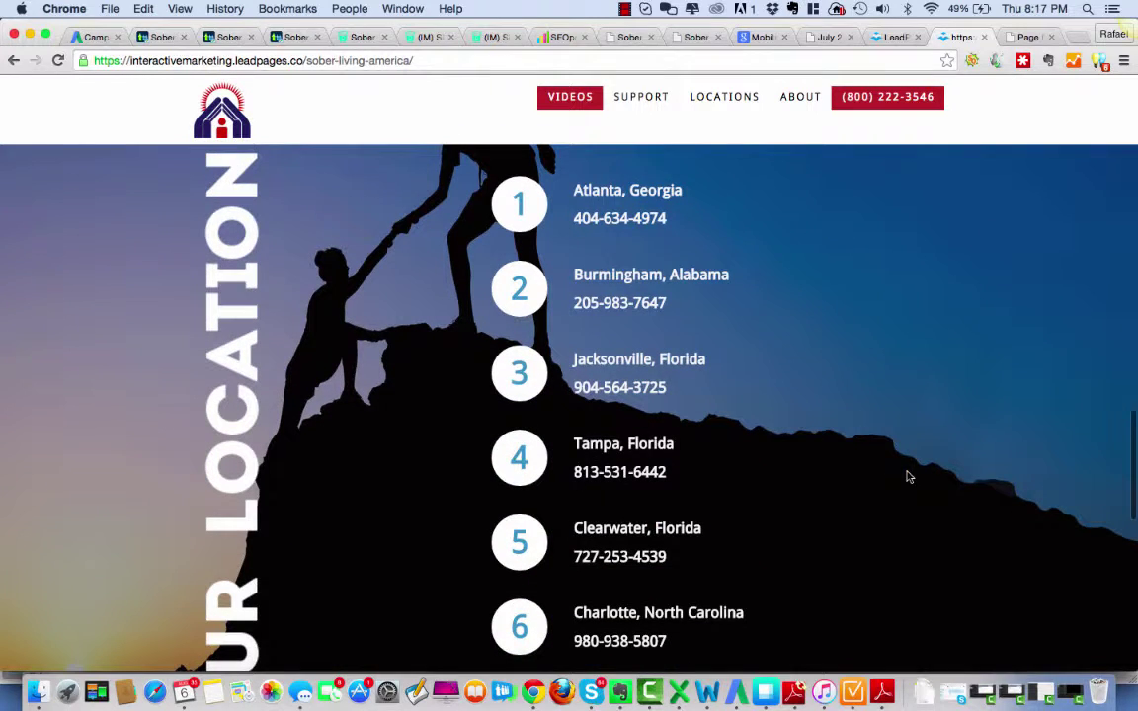
right_click(901, 453)
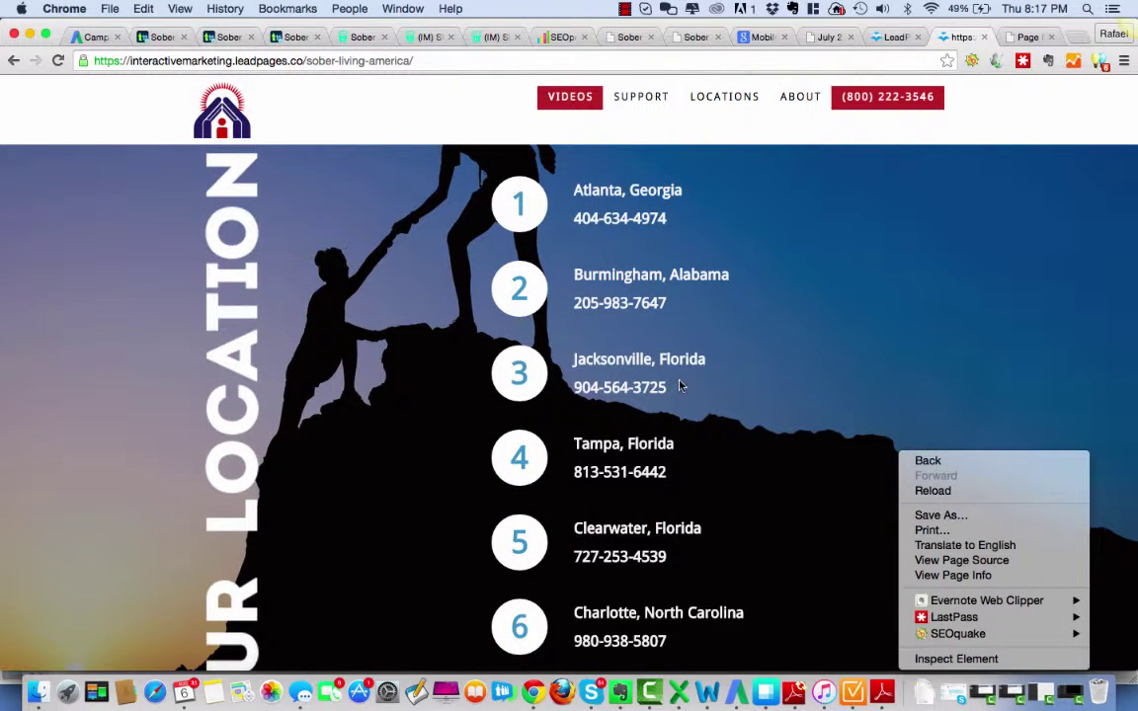
left_click(968, 315)
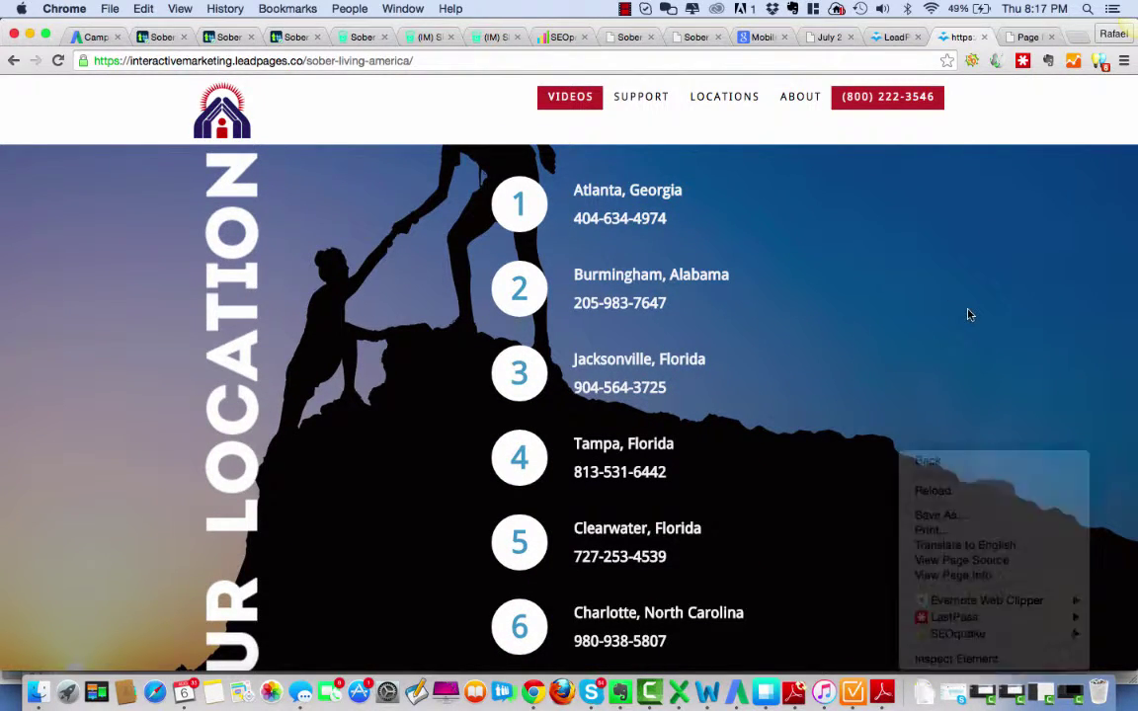
scroll(968, 314, "down", 10)
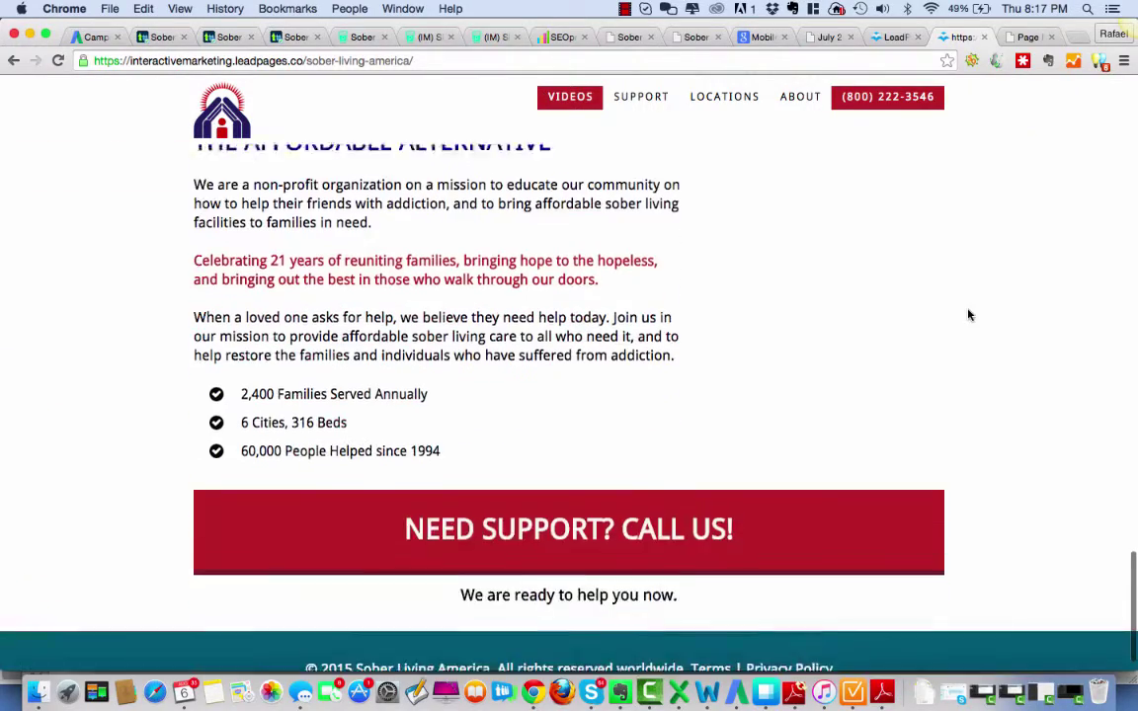
scroll(968, 314, "up", 3)
scroll(968, 314, "down", 2)
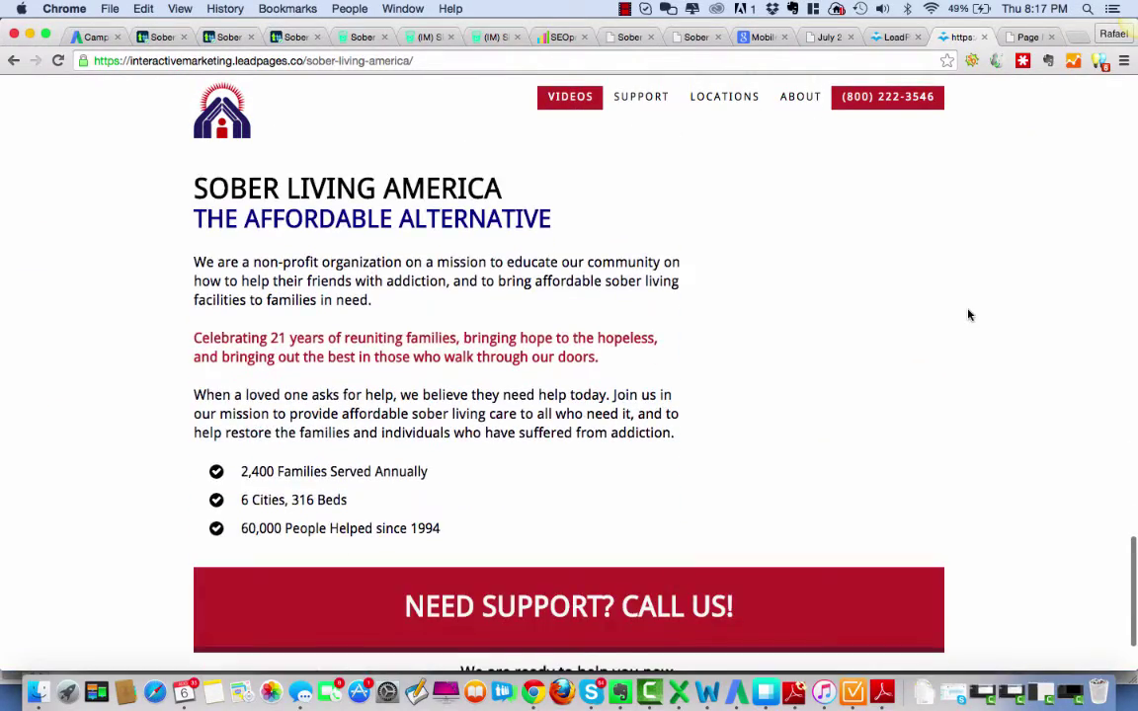
scroll(968, 314, "up", 15)
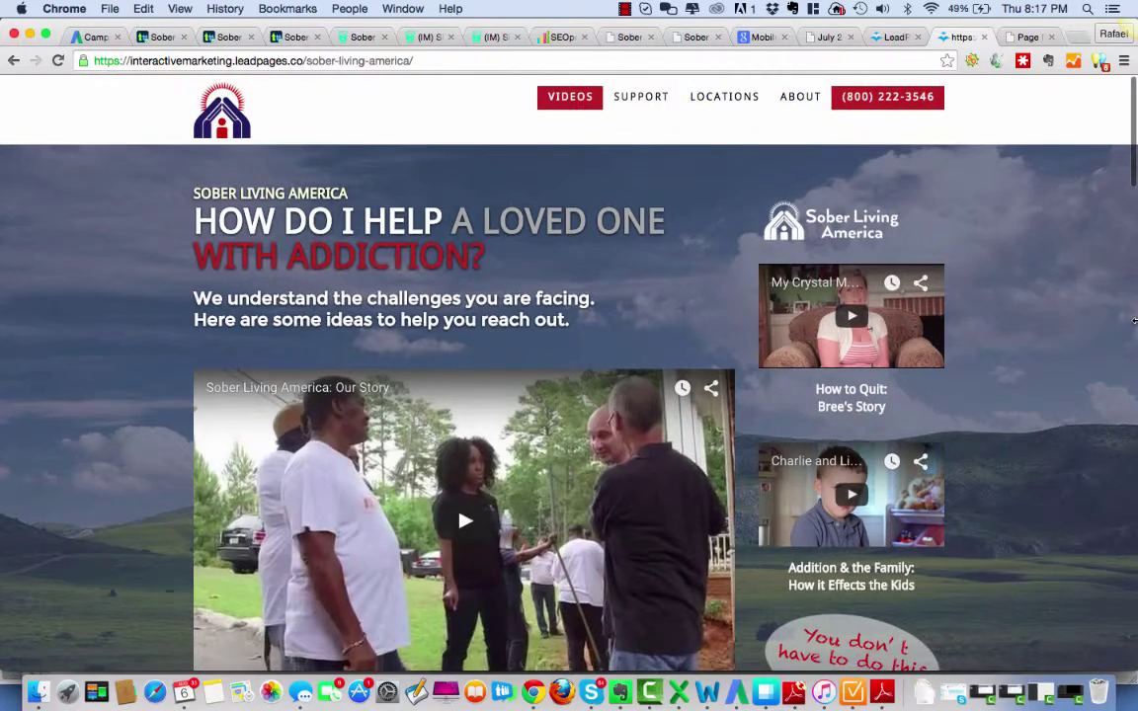
Step: Narrow the browser window to phone width to check the landing page's mobile layout, and restore its full width
left_click_drag(1134, 319, 249, 172)
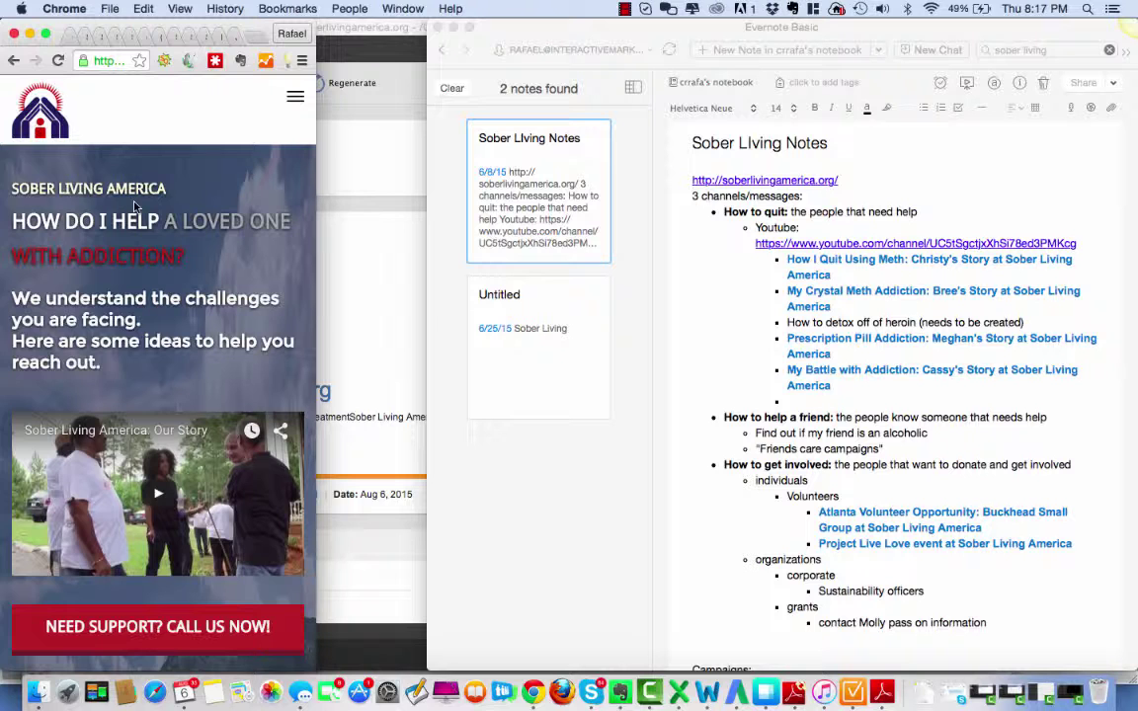
scroll(136, 283, "down", 15)
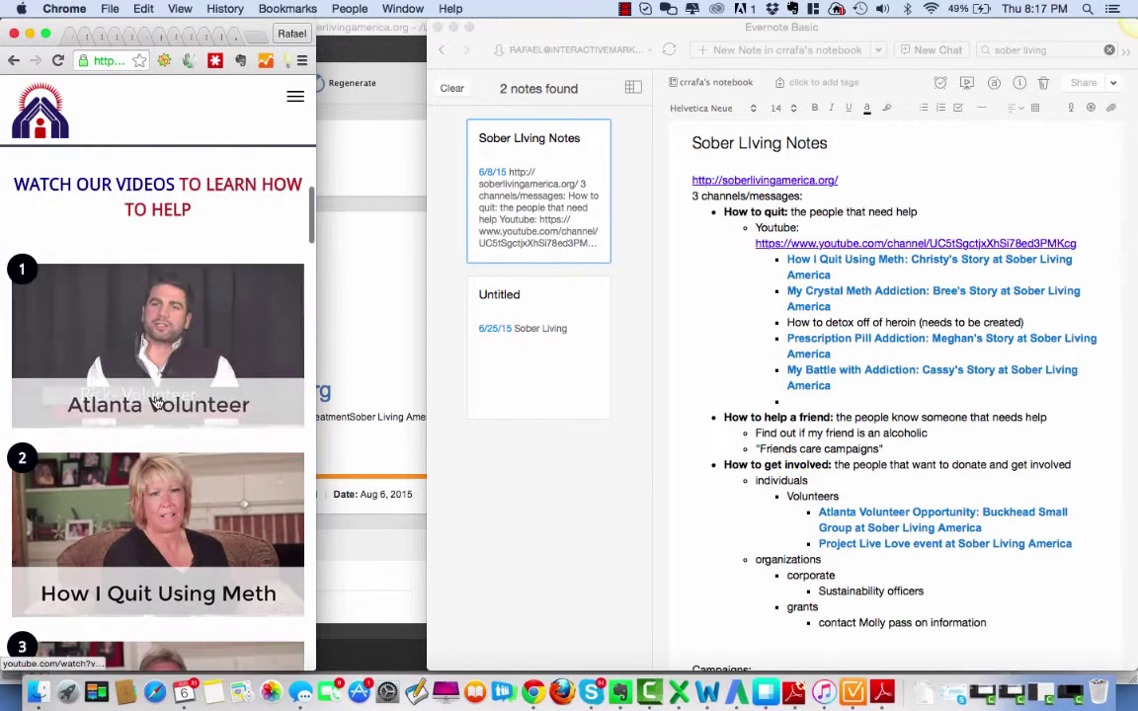
scroll(156, 403, "down", 10)
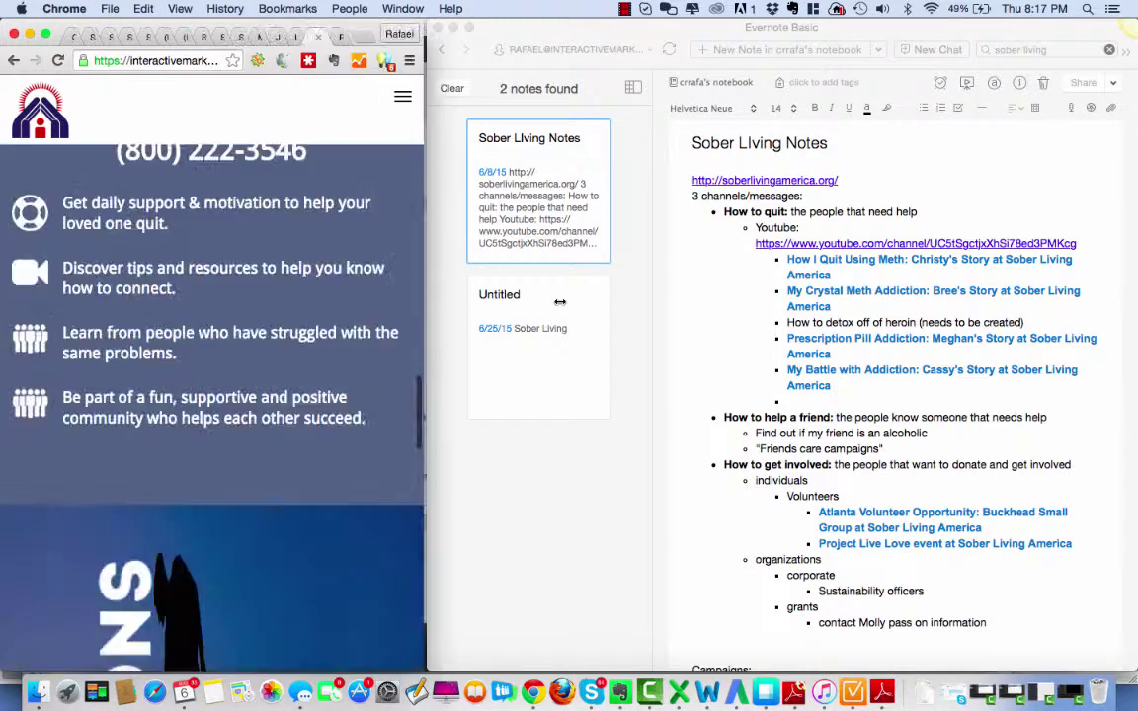
left_click_drag(315, 279, 1134, 484)
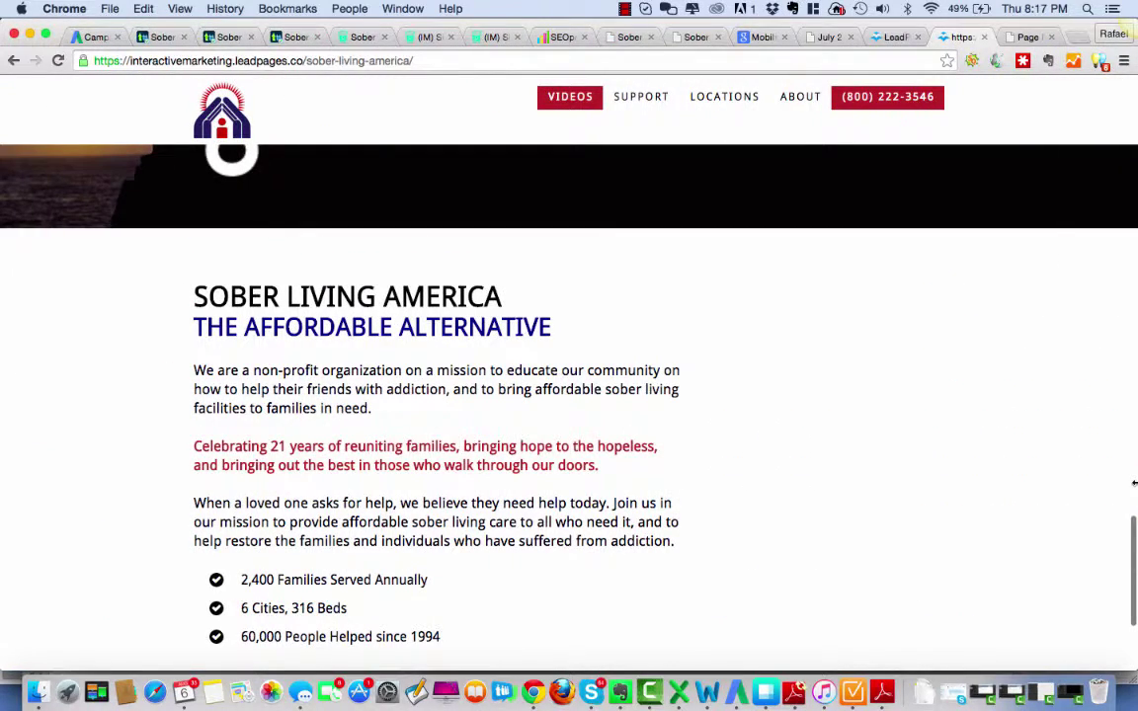
scroll(1085, 591, "up", 15)
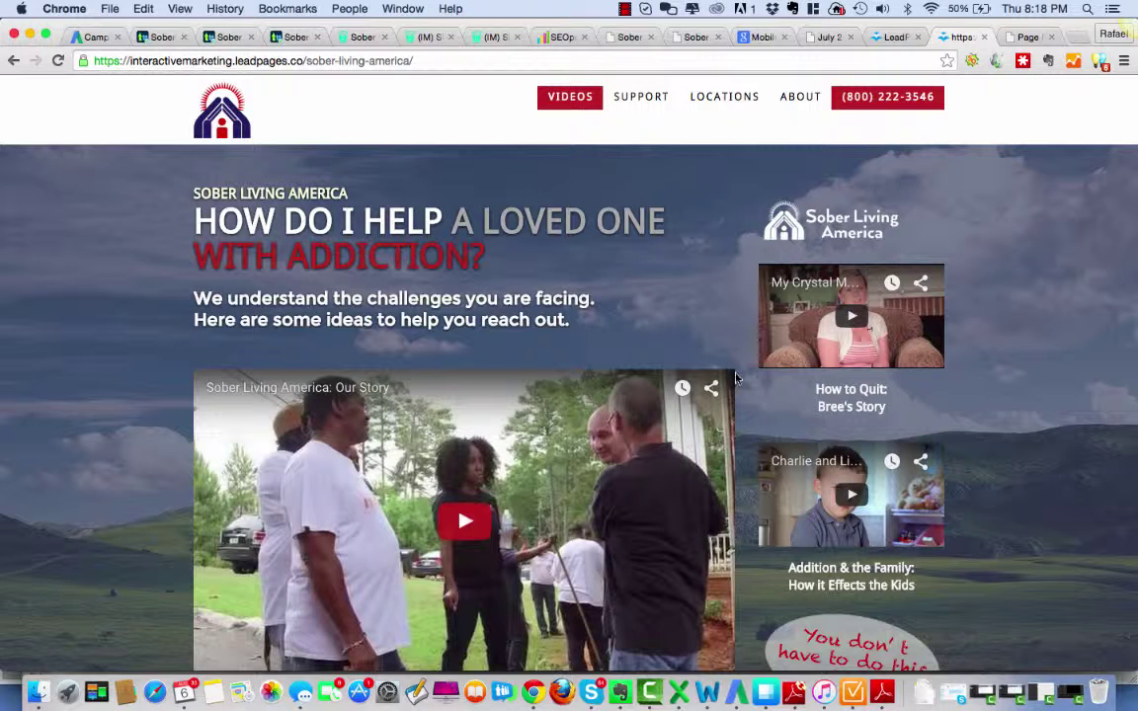
Step: Highlight the "How to Quit:" caption beneath the side video and view the call-to-action below the main video
triple_click(817, 389)
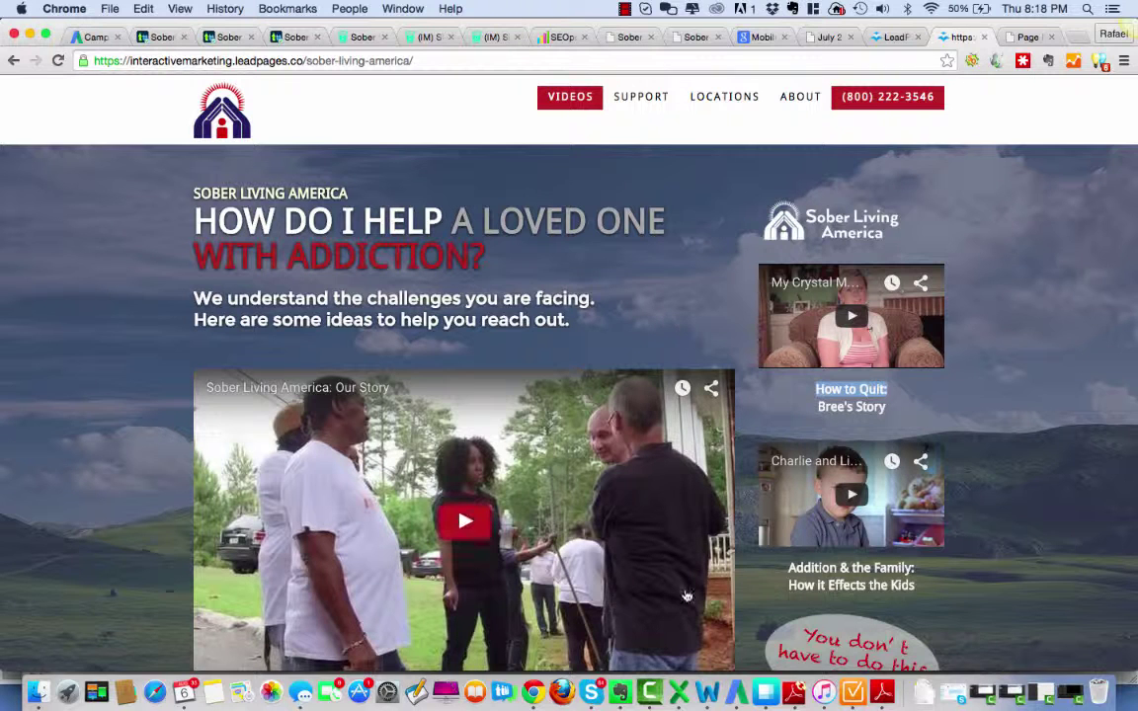
scroll(743, 657, "down", 2)
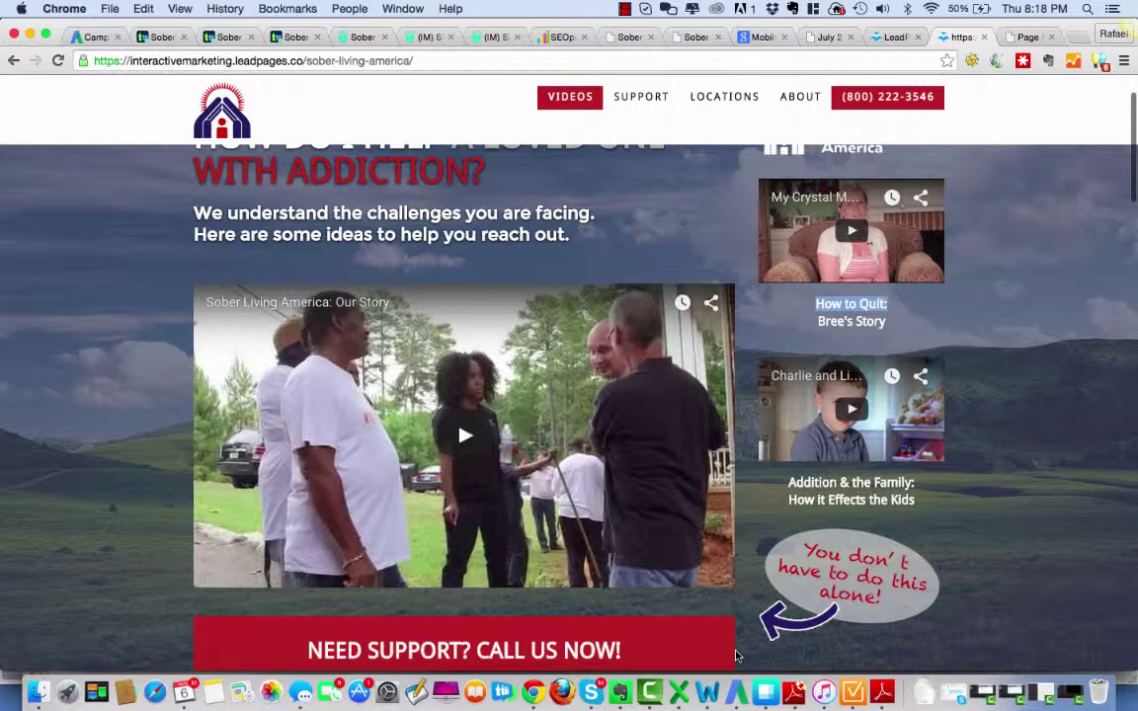
left_click(625, 10)
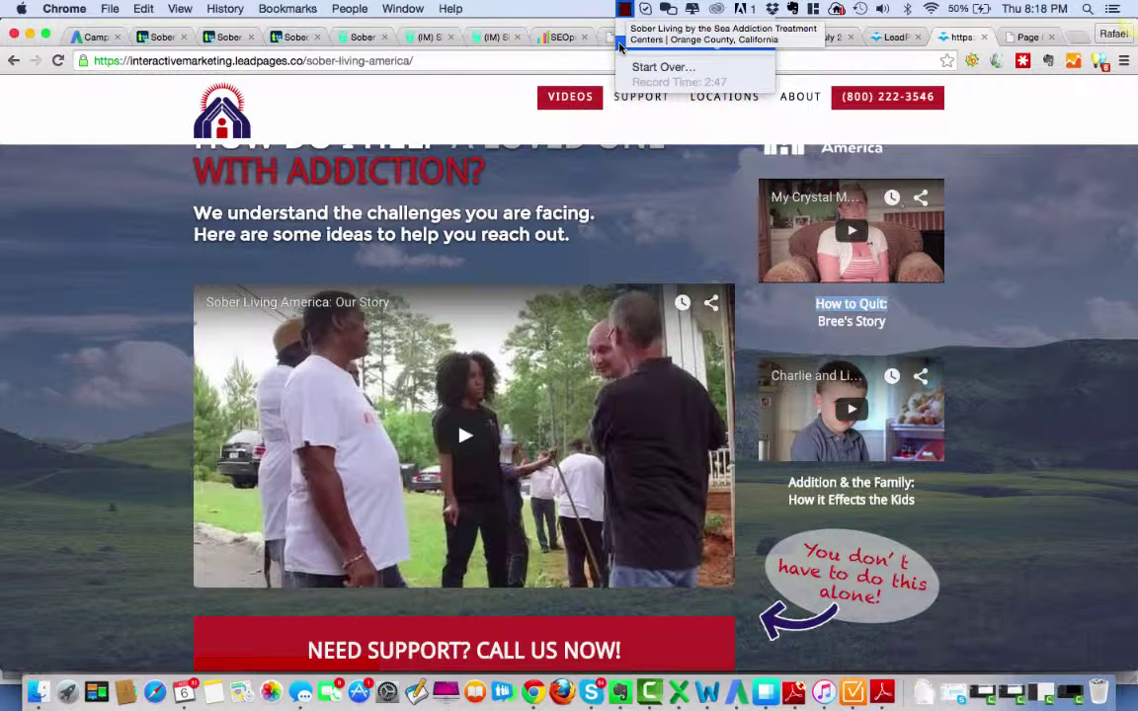
left_click(627, 10)
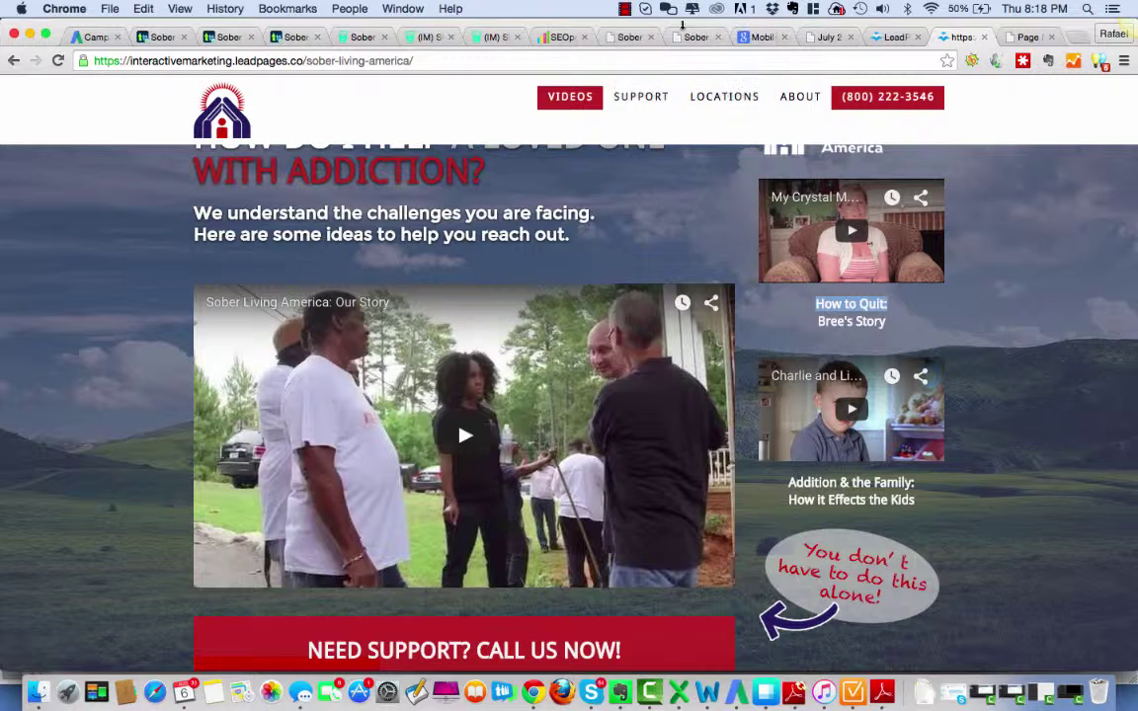
left_click(626, 11)
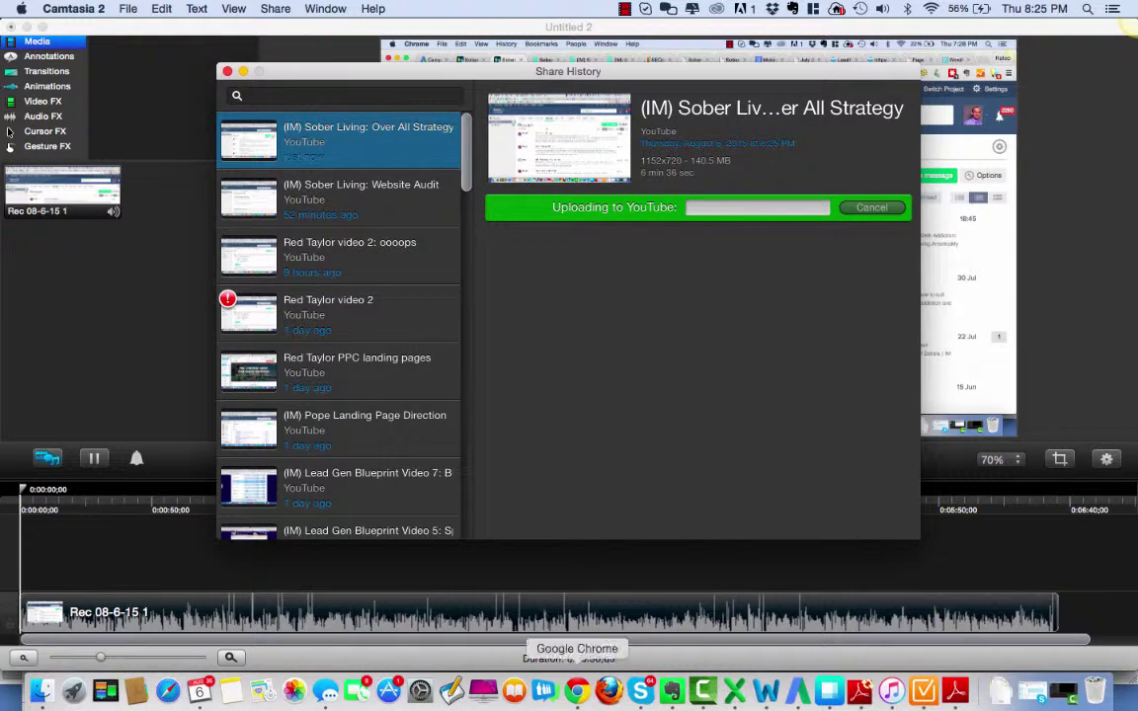
Step: Switch to Google AdWords Editor and list the ad groups of (IM) Campaign GA
left_click(798, 692)
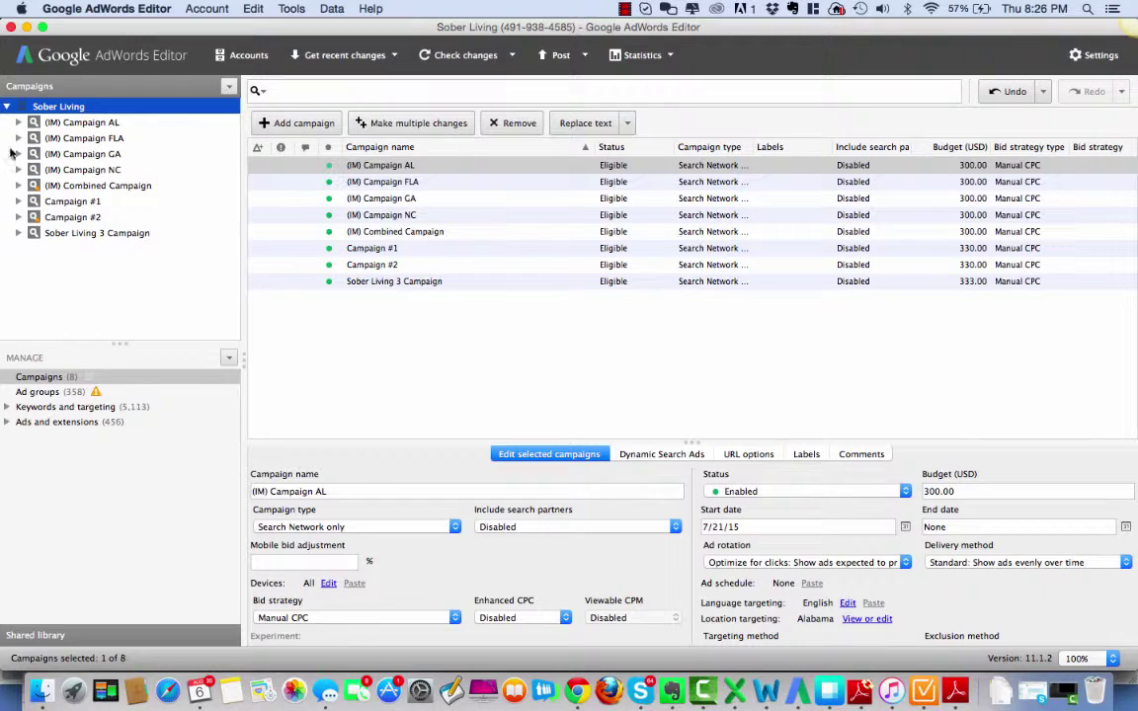
left_click(83, 154)
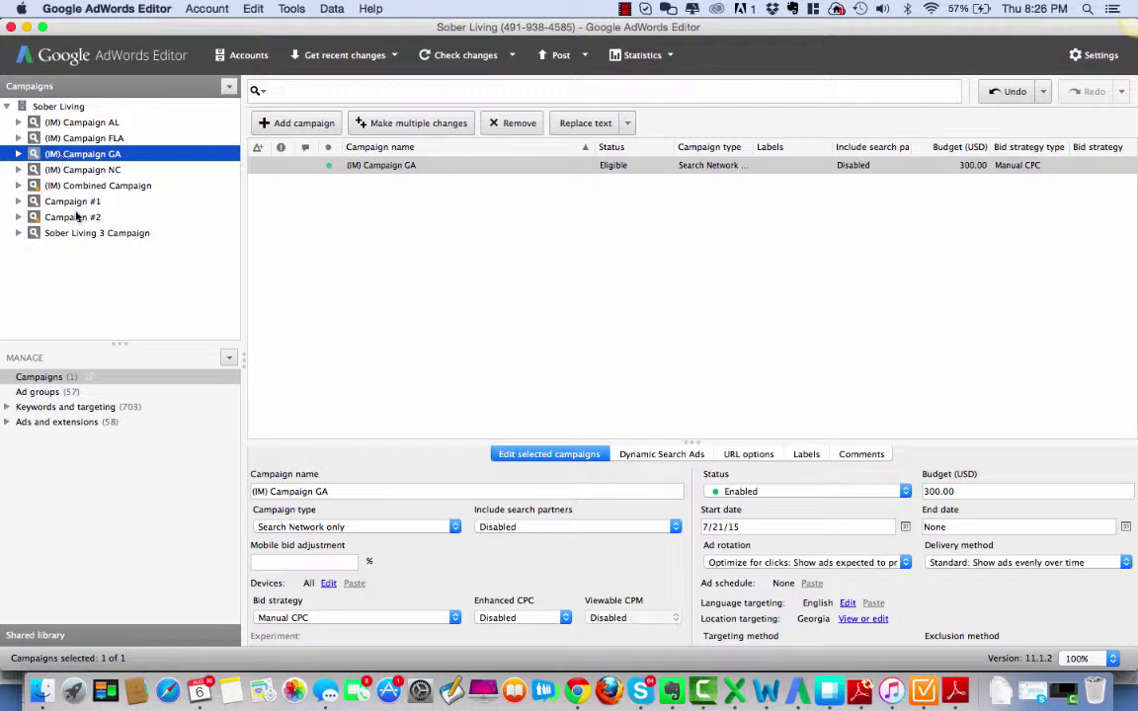
left_click(30, 392)
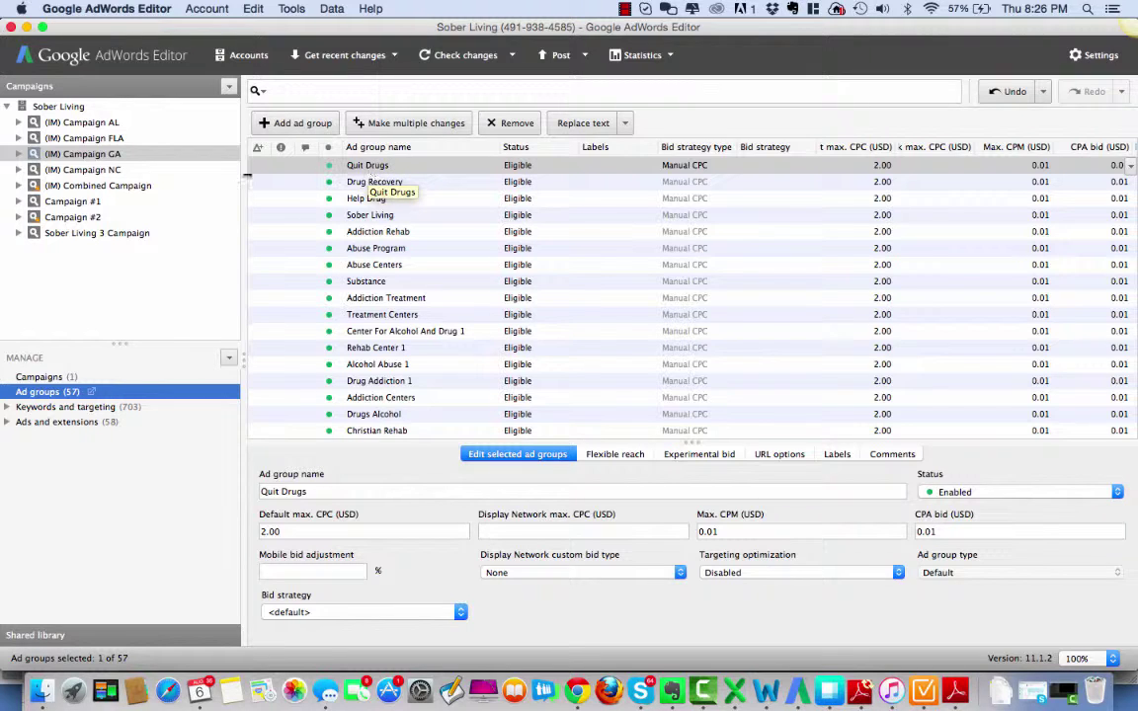
Step: Look through the full ad groups list of (IM) Campaign GA
left_click_drag(370, 170, 14, 158)
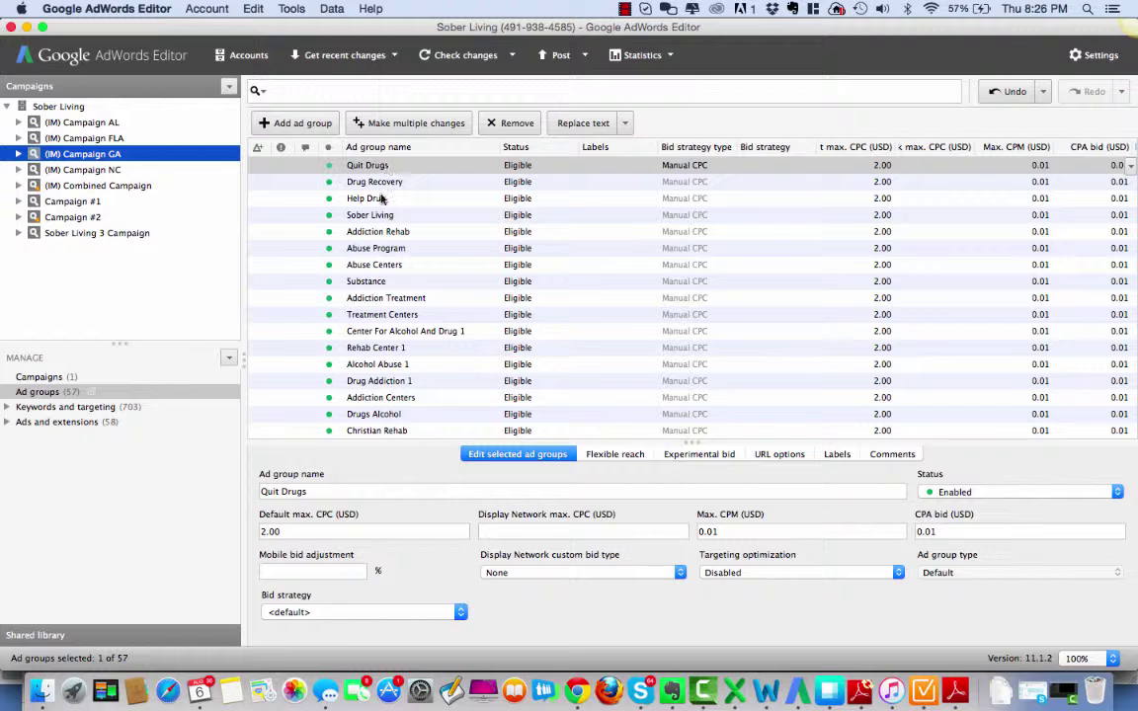
scroll(402, 299, "down", 3)
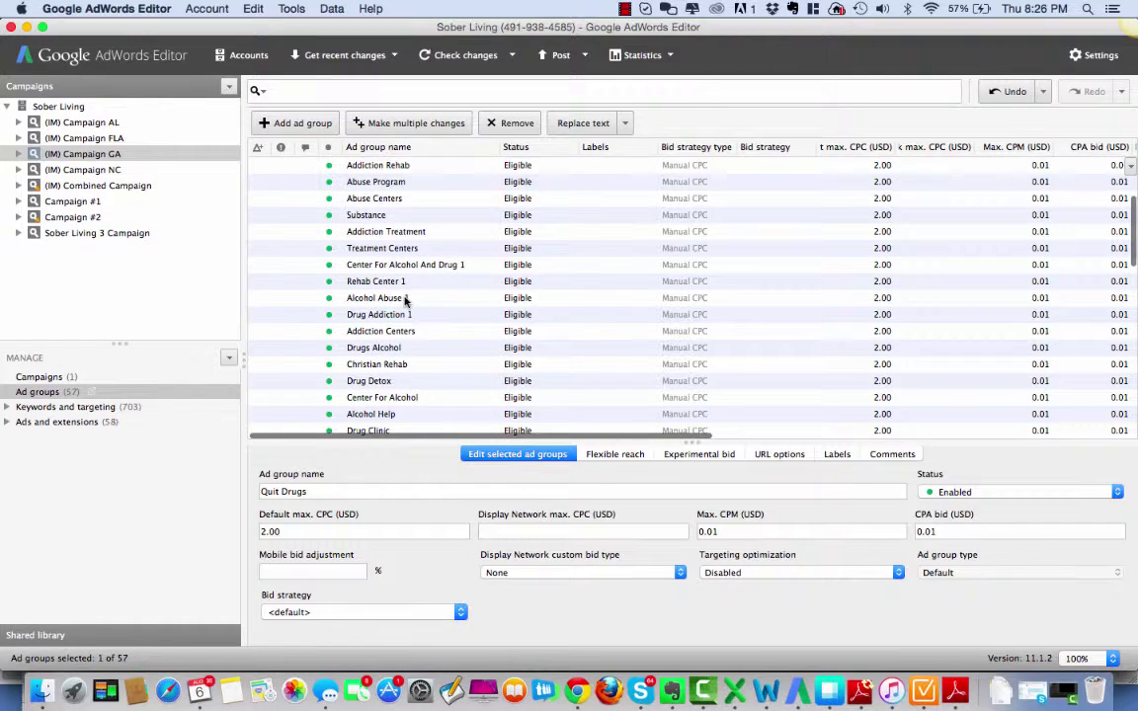
scroll(404, 302, "down", 8)
scroll(402, 299, "up", 11)
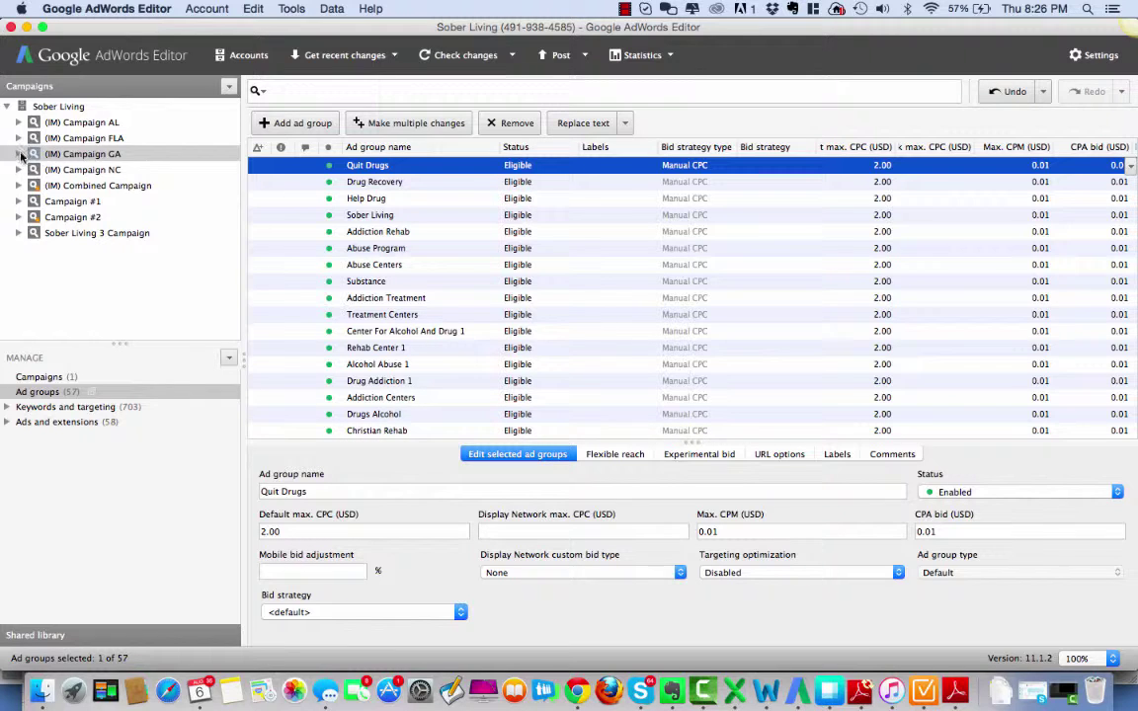
Step: Expand (IM) Campaign GA in the campaign tree, select its Alcohol ad group and look through the remaining ad groups
left_click(19, 155)
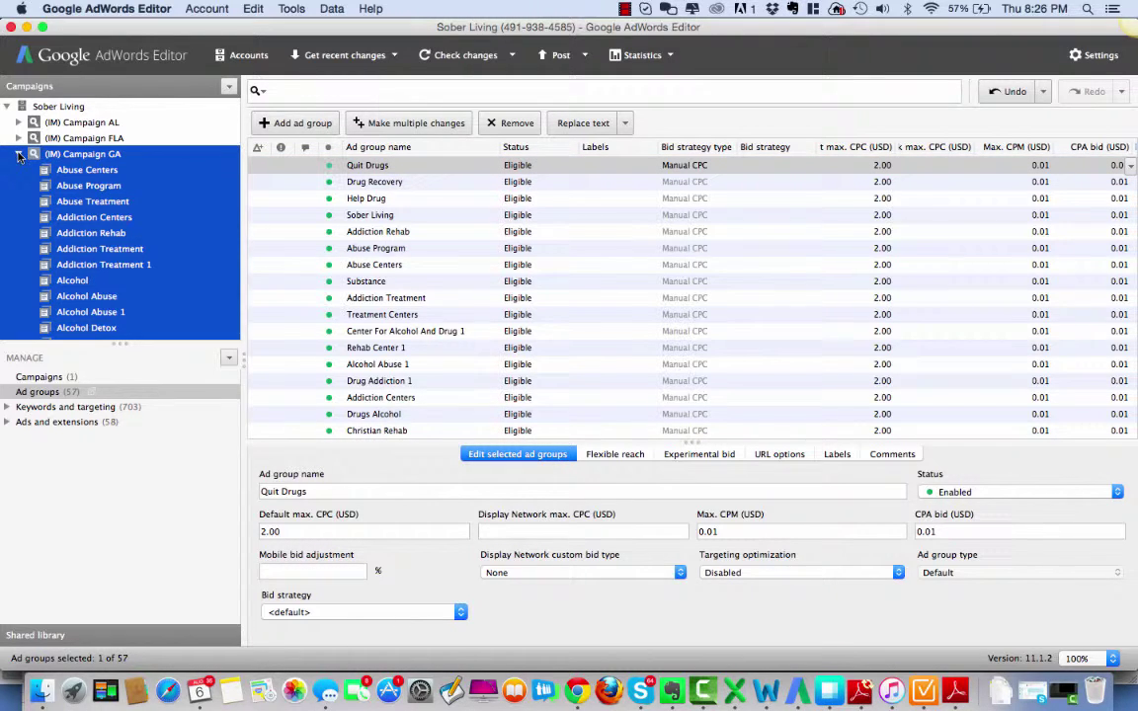
left_click(208, 280)
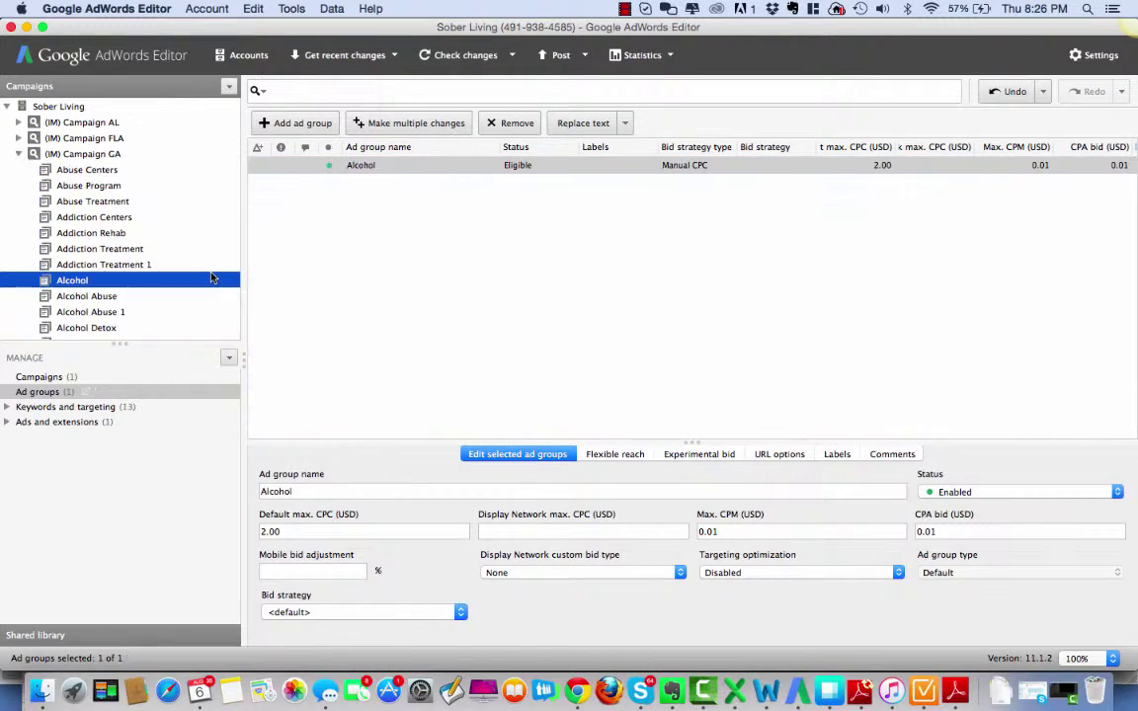
scroll(109, 254, "down", 7)
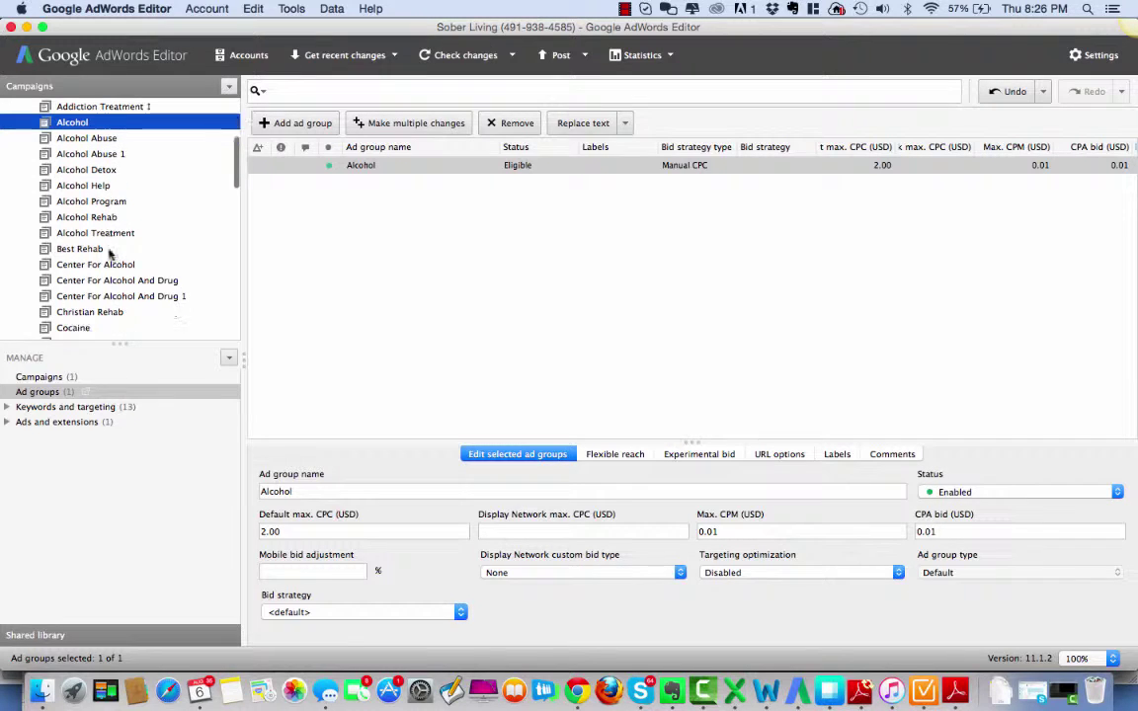
scroll(108, 254, "down", 8)
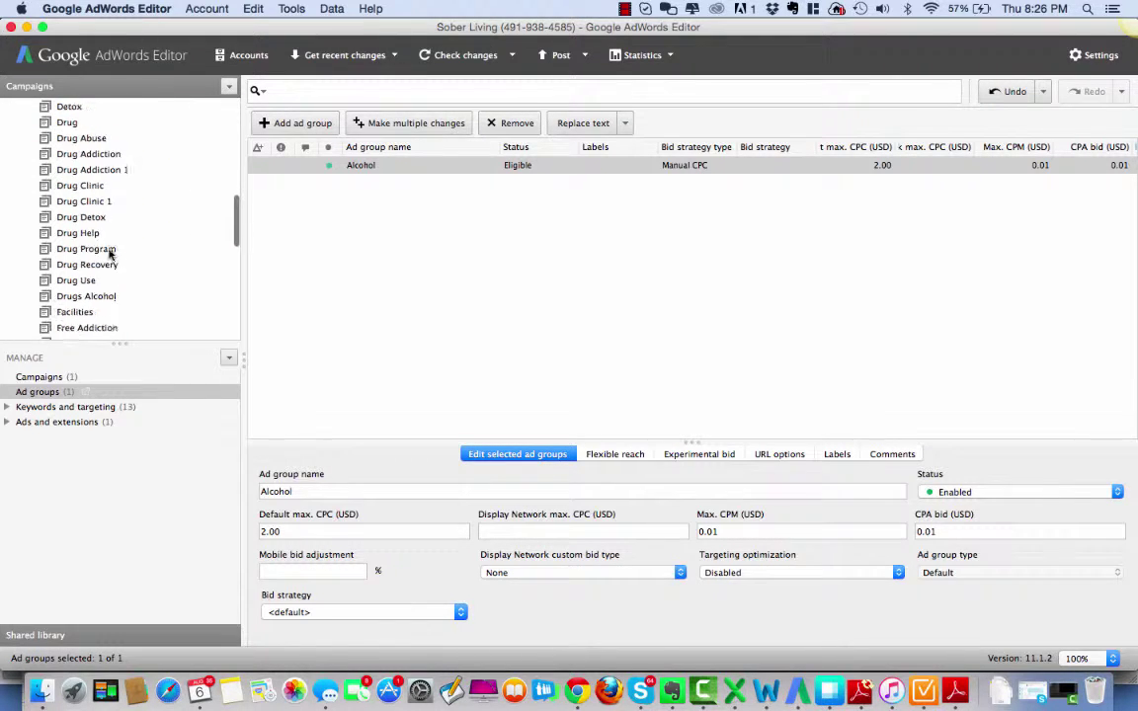
scroll(110, 254, "down", 2)
scroll(109, 254, "down", 1)
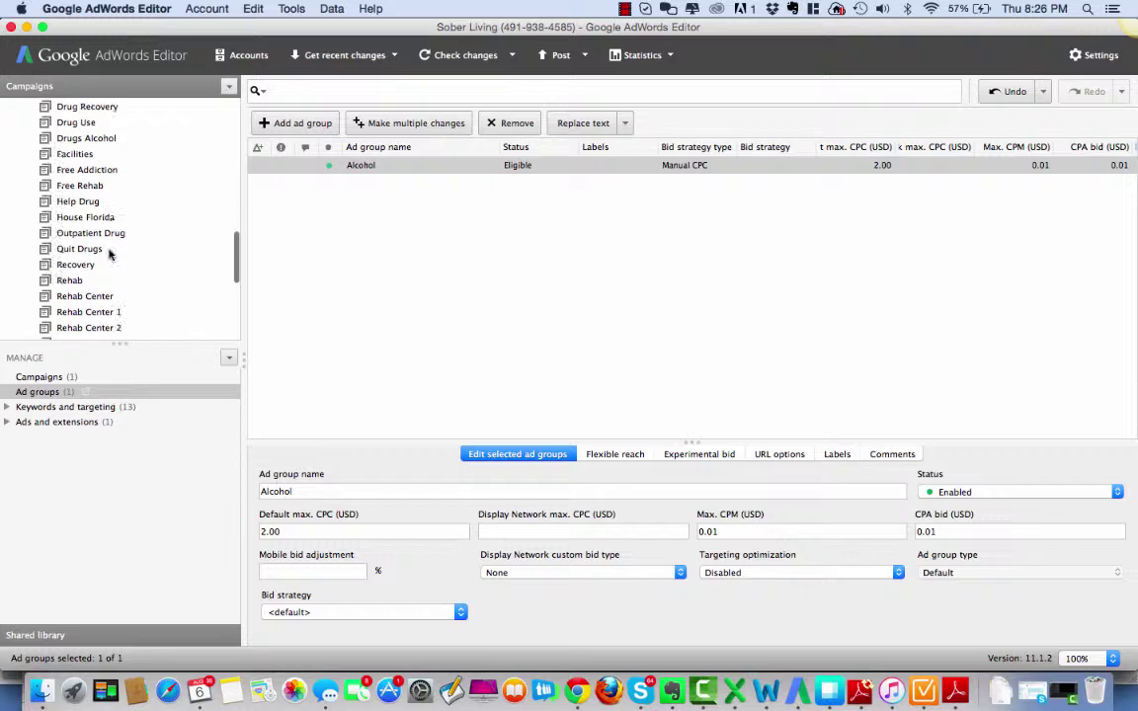
Step: List the keywords of the Quit Drugs ad group in (IM) Campaign GA
left_click(78, 250)
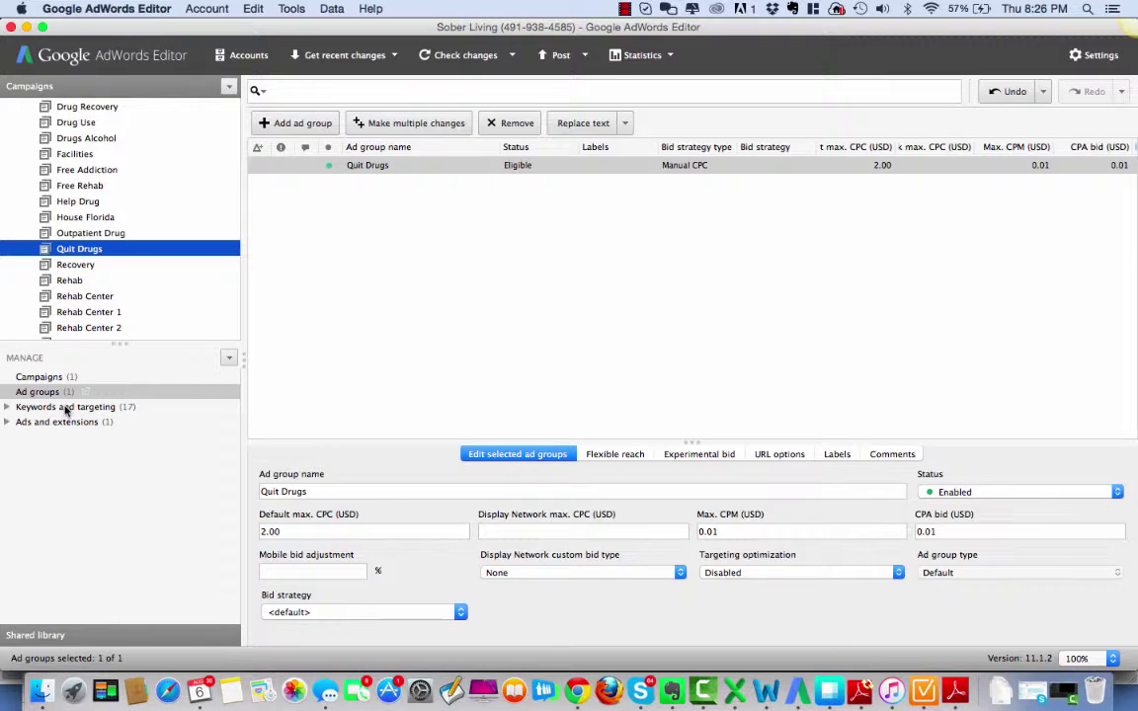
left_click(66, 407)
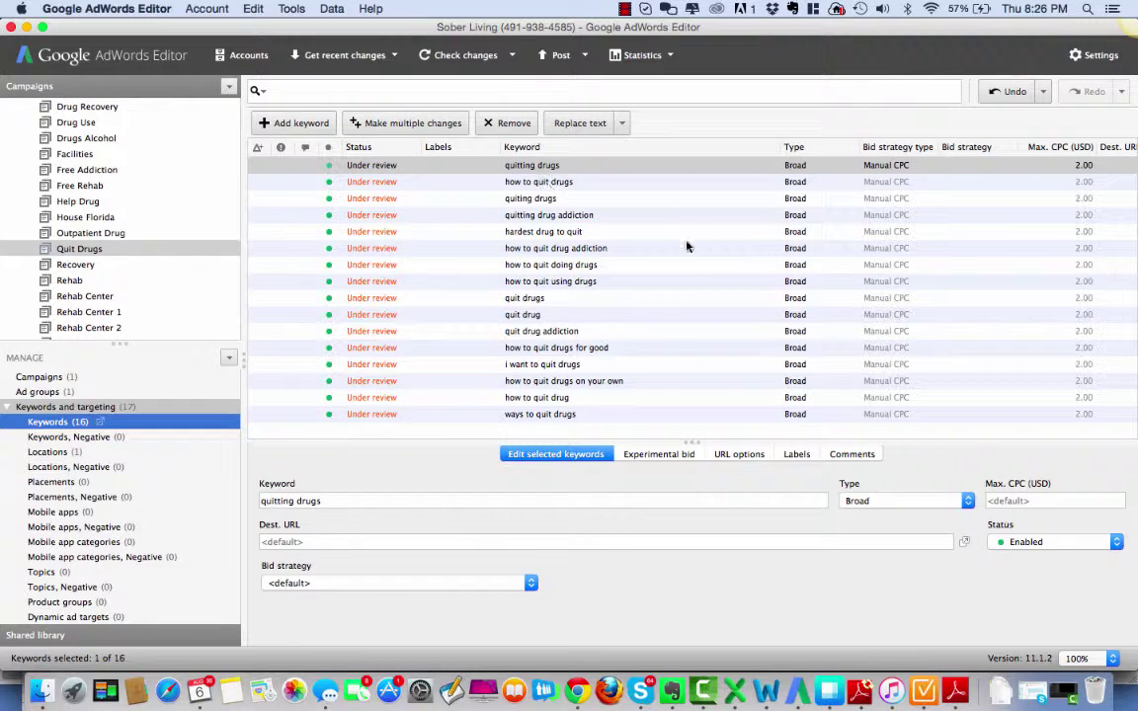
scroll(688, 246, "right", 1)
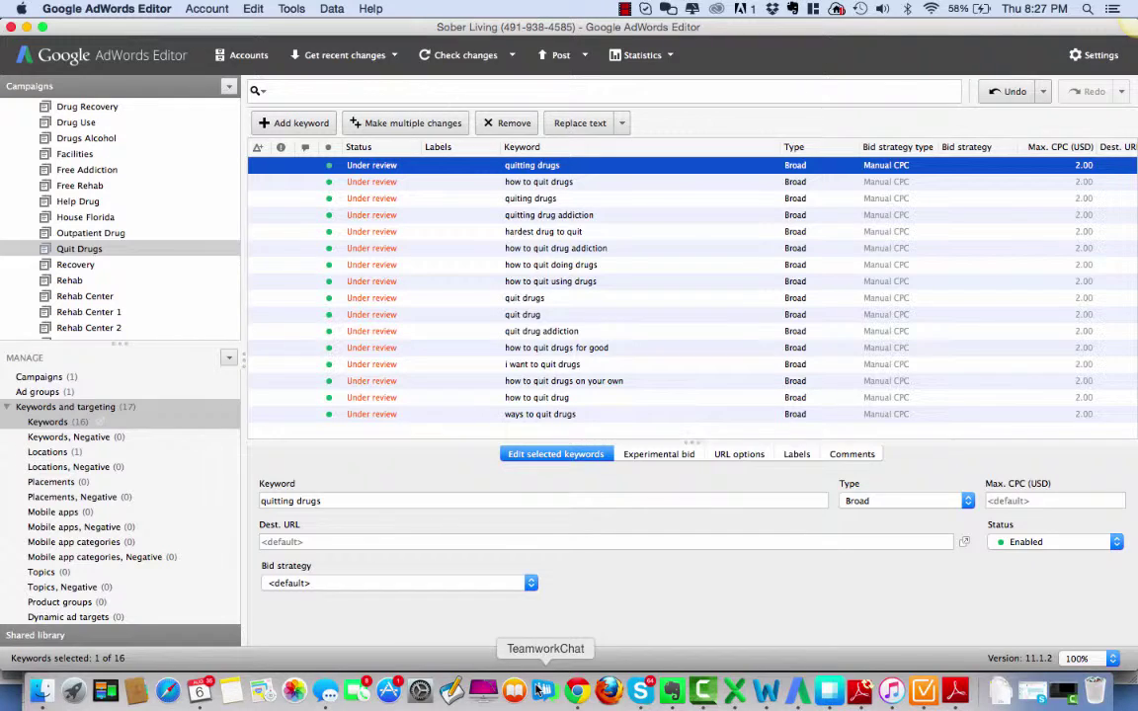
Step: Switch to Chrome and examine the Sober Living America landing page's main video, call-to-action and "Watch Our Videos" section
left_click(579, 691)
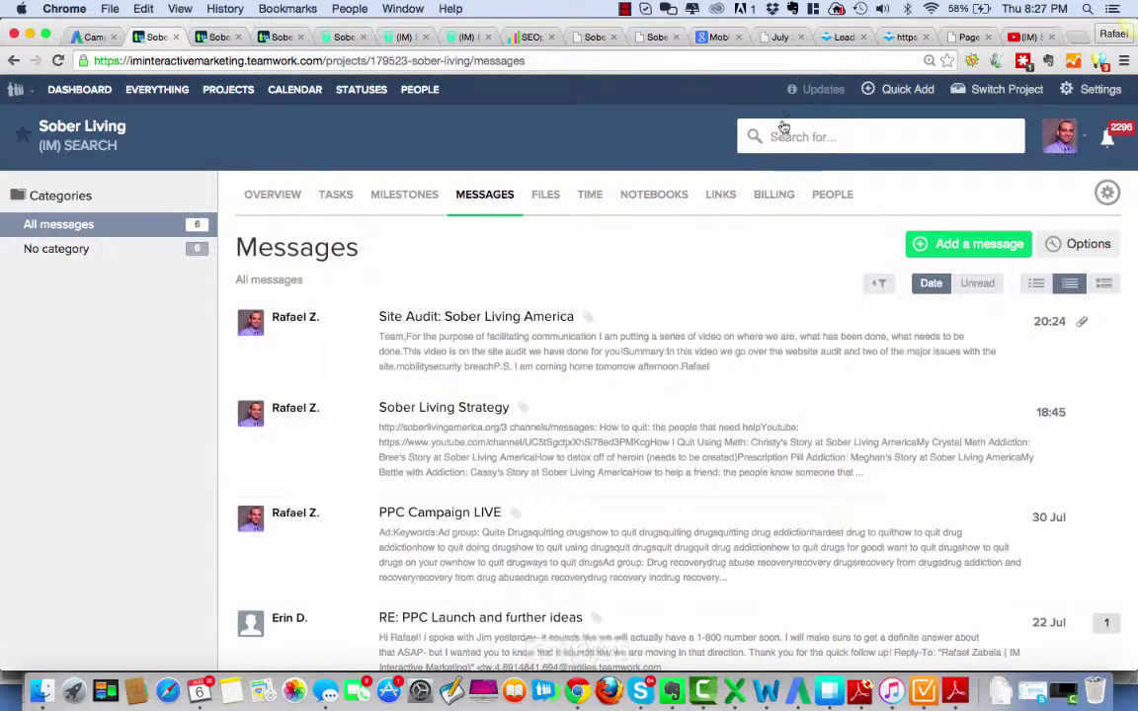
left_click(889, 36)
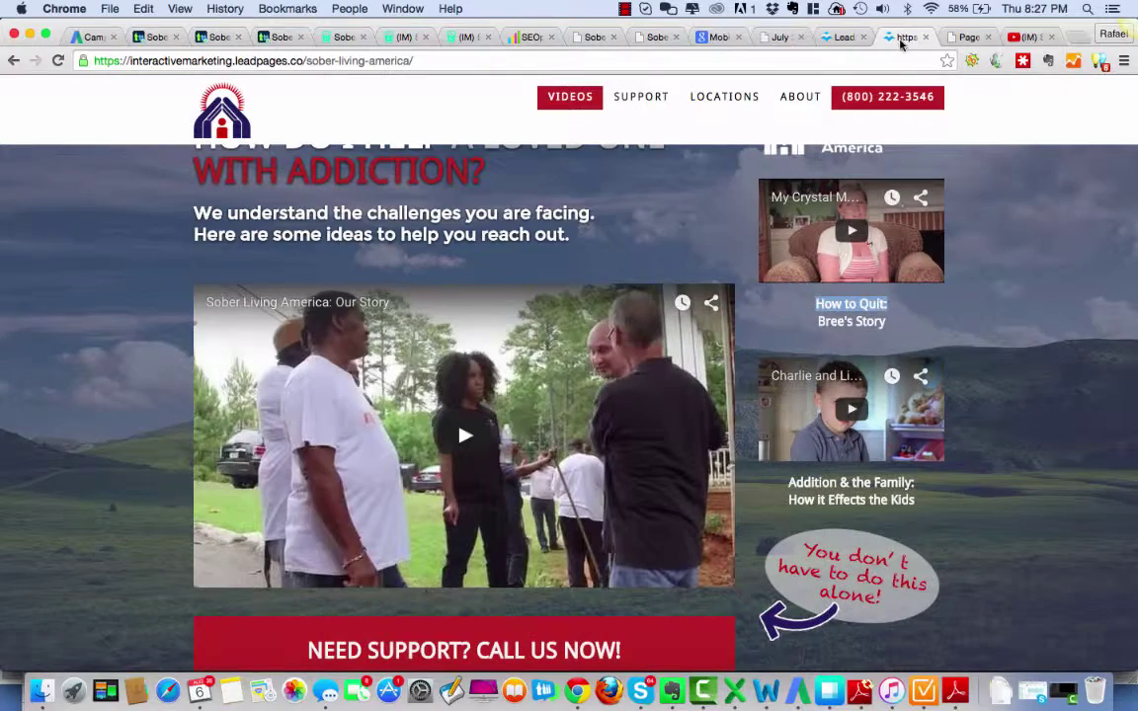
scroll(1021, 386, "up", 2)
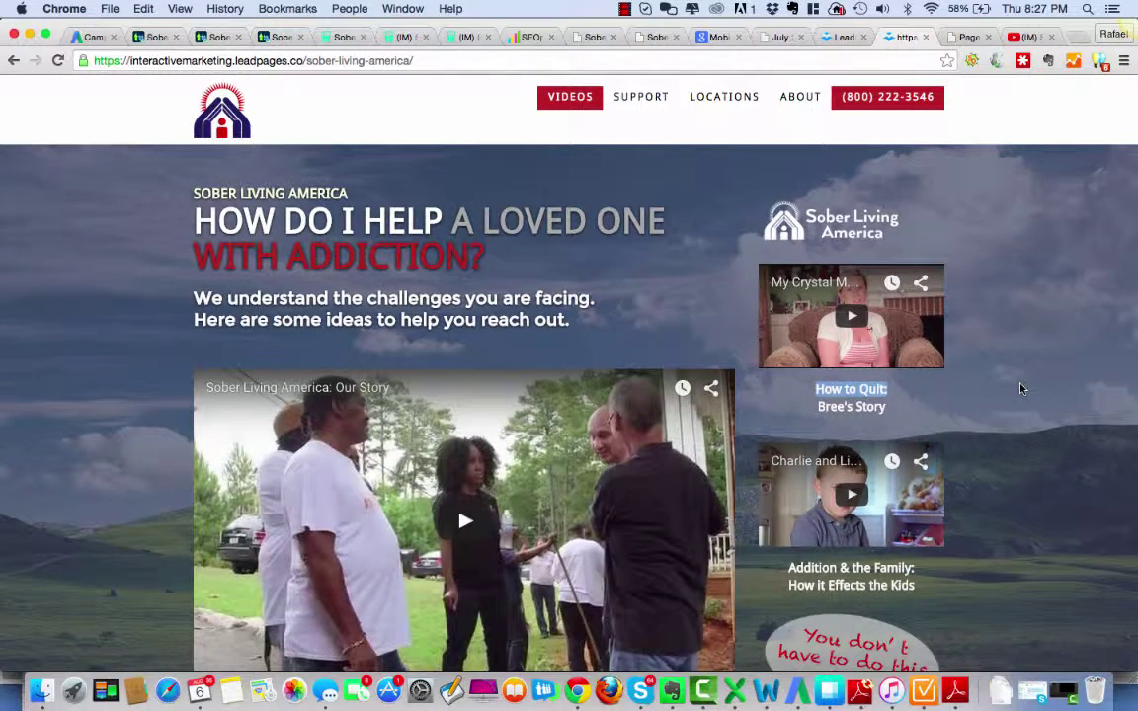
scroll(1021, 388, "down", 5)
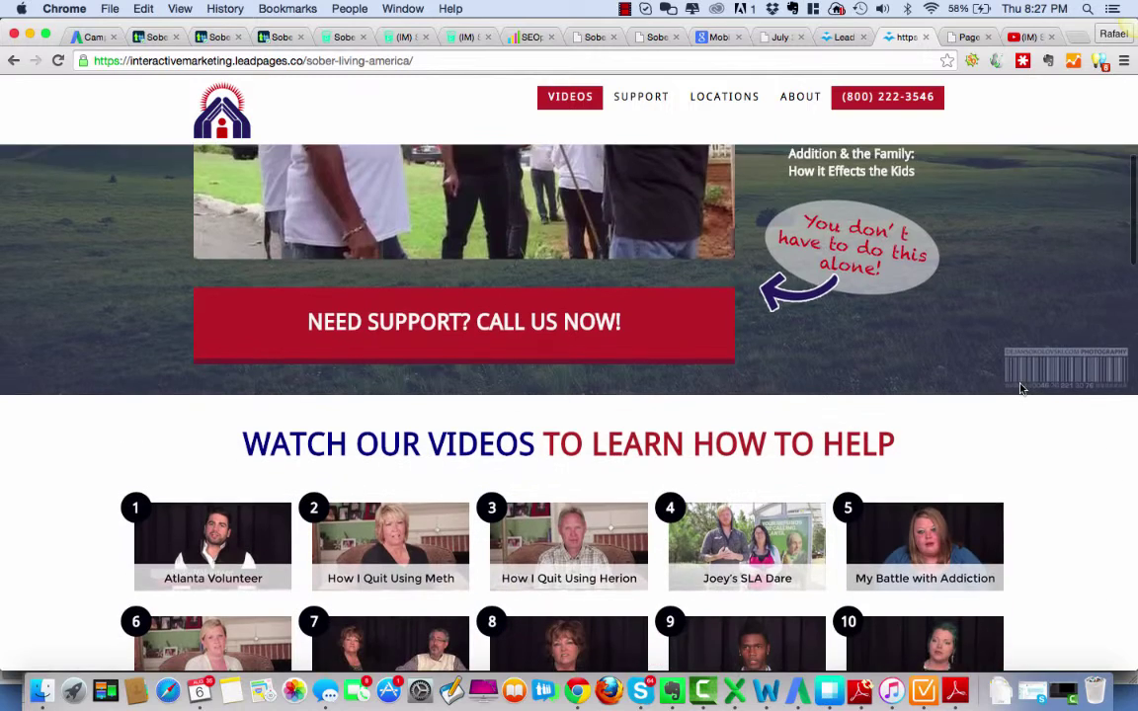
scroll(1022, 389, "down", 3)
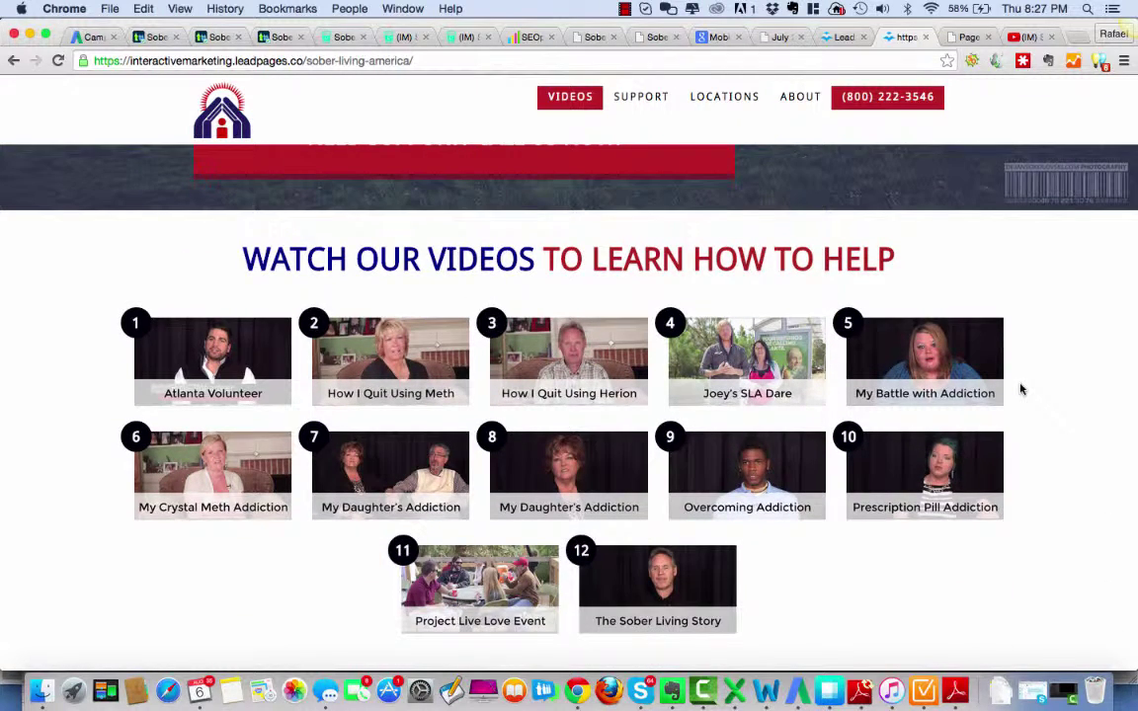
scroll(1021, 389, "down", 2)
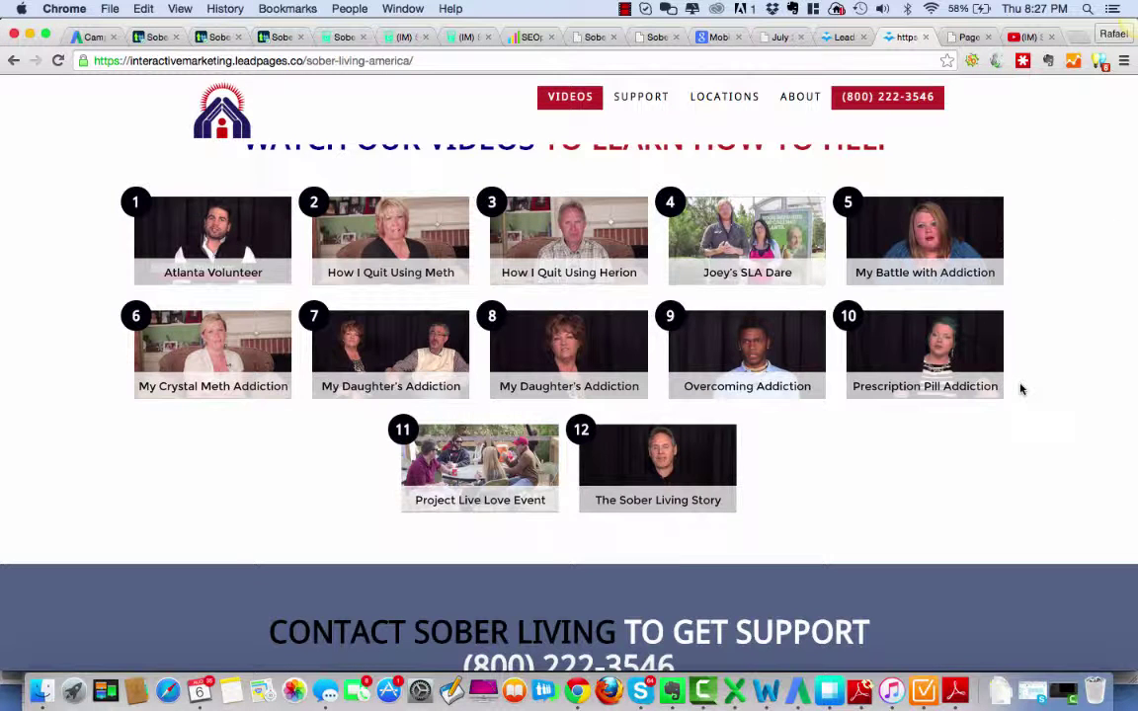
scroll(1022, 388, "down", 1)
scroll(1021, 388, "up", 8)
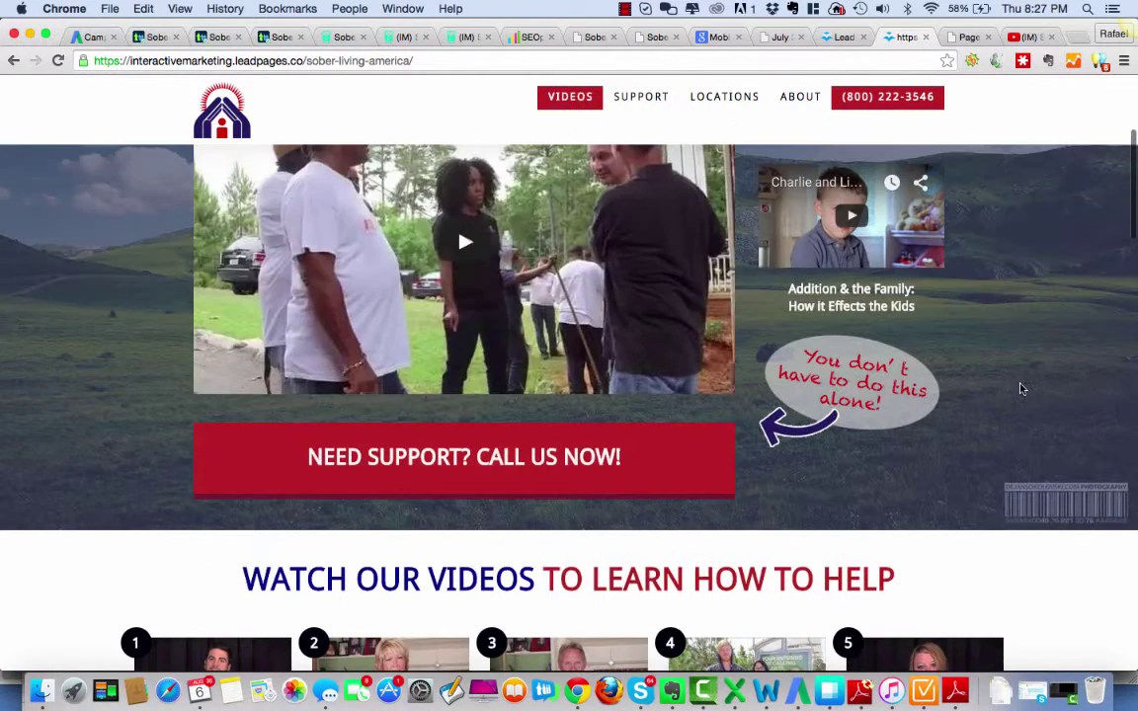
scroll(1022, 389, "up", 2)
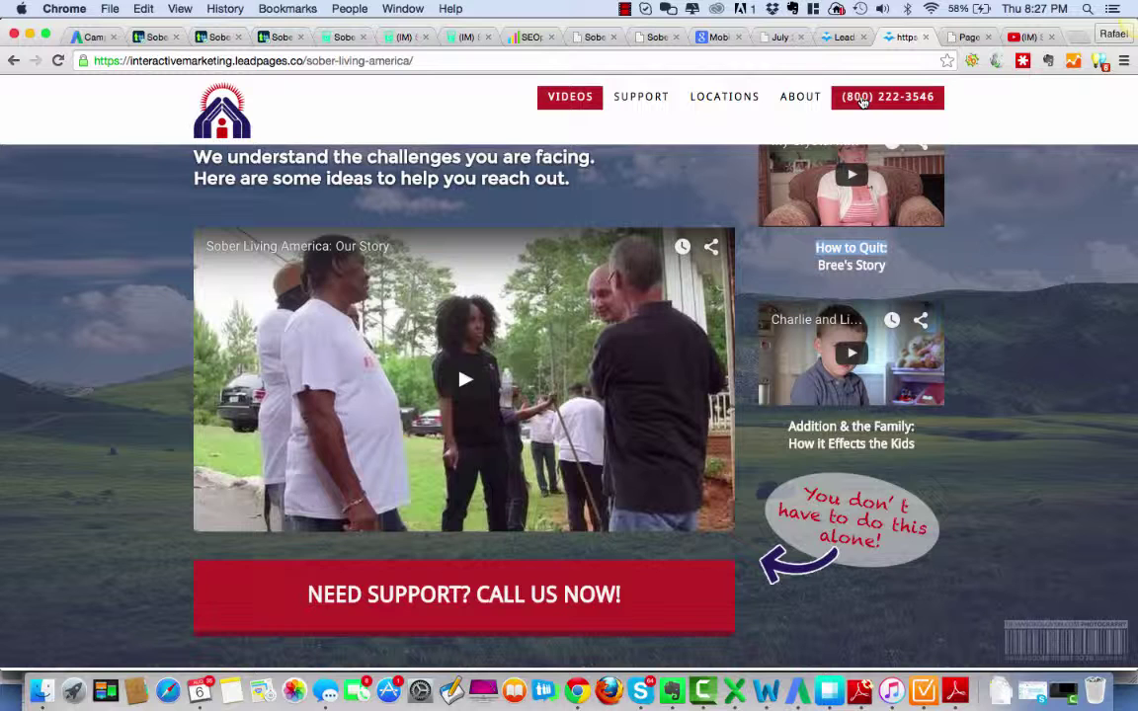
Step: View the Sober Living campaigns overview in Google AdWords, and switch back to AdWords Editor to list all keywords of (IM) Campaign GA
left_click(81, 37)
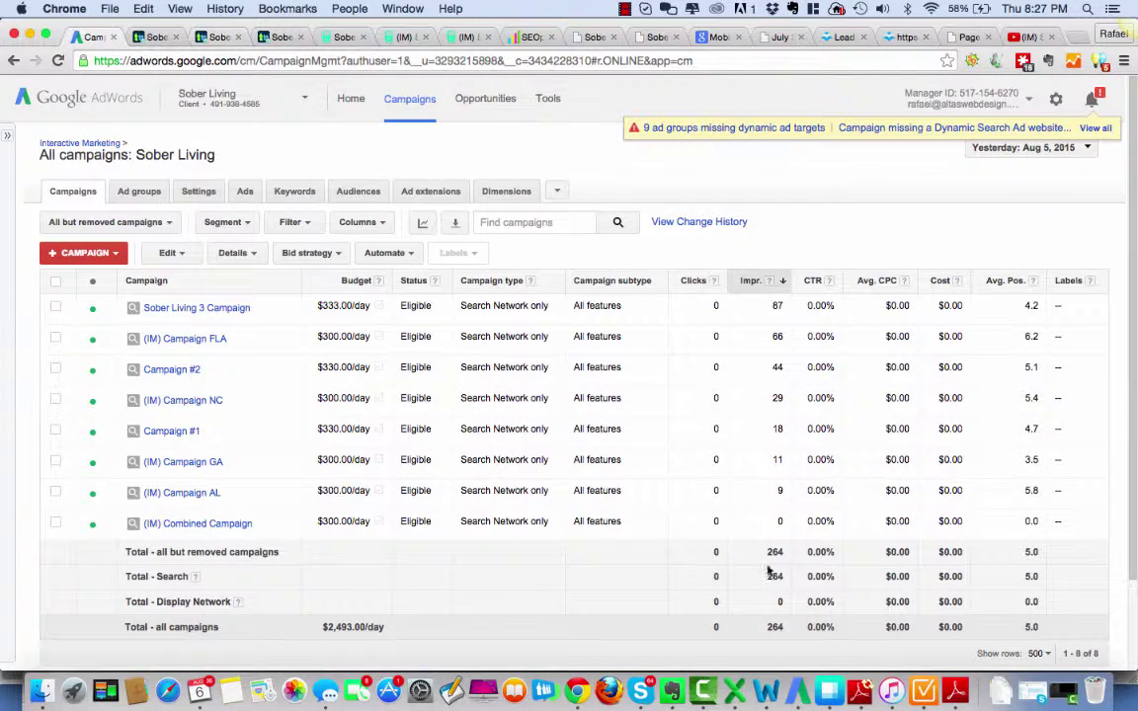
left_click(793, 691)
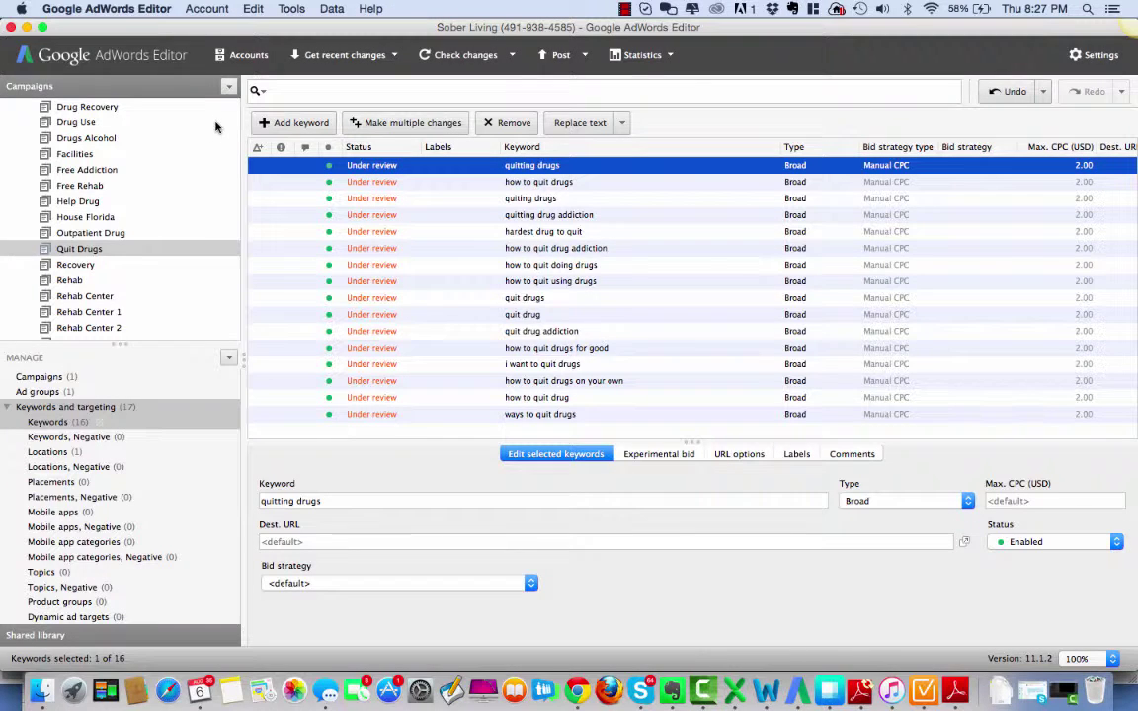
scroll(137, 185, "up", 10)
left_click(16, 159)
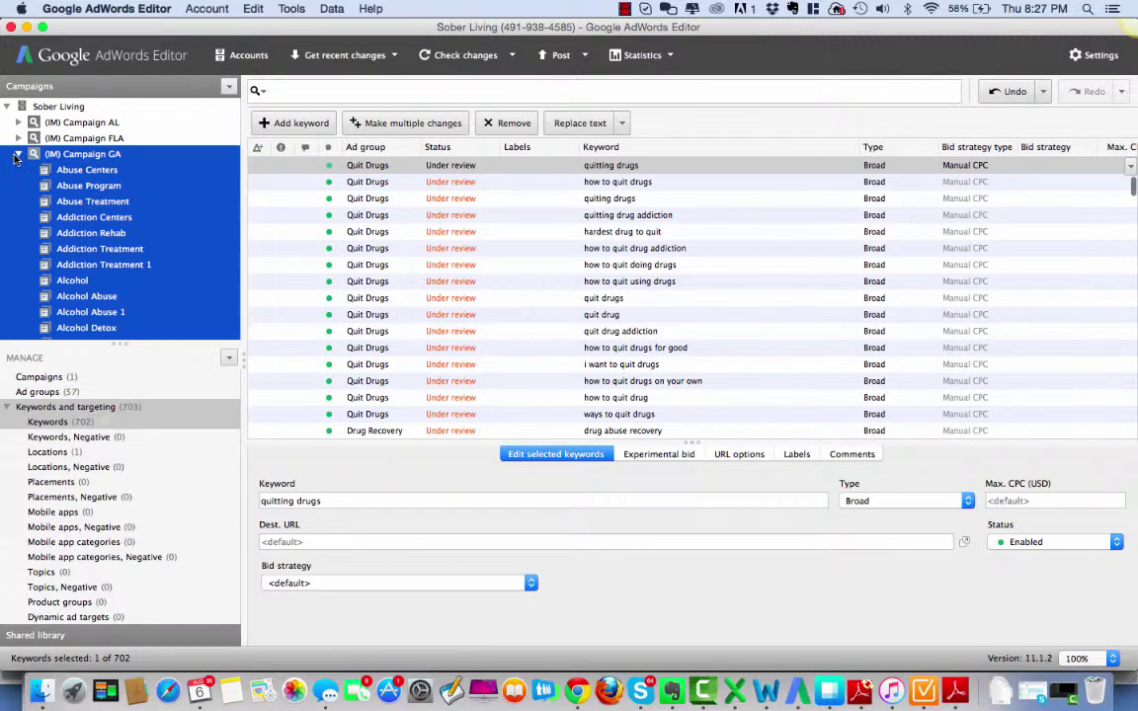
left_click(16, 155)
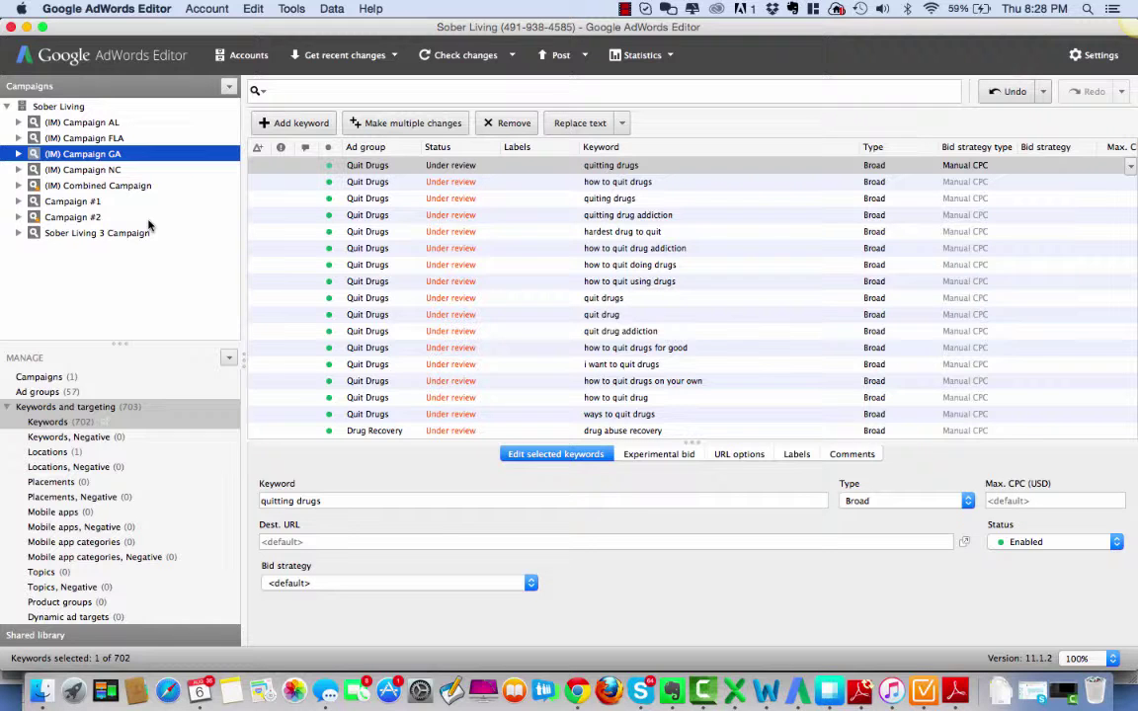
Step: Switch to Chrome and examine the marketing budget breakdown in the Sober Living (IM) SEO/SEM Proposal FINAL
left_click(578, 691)
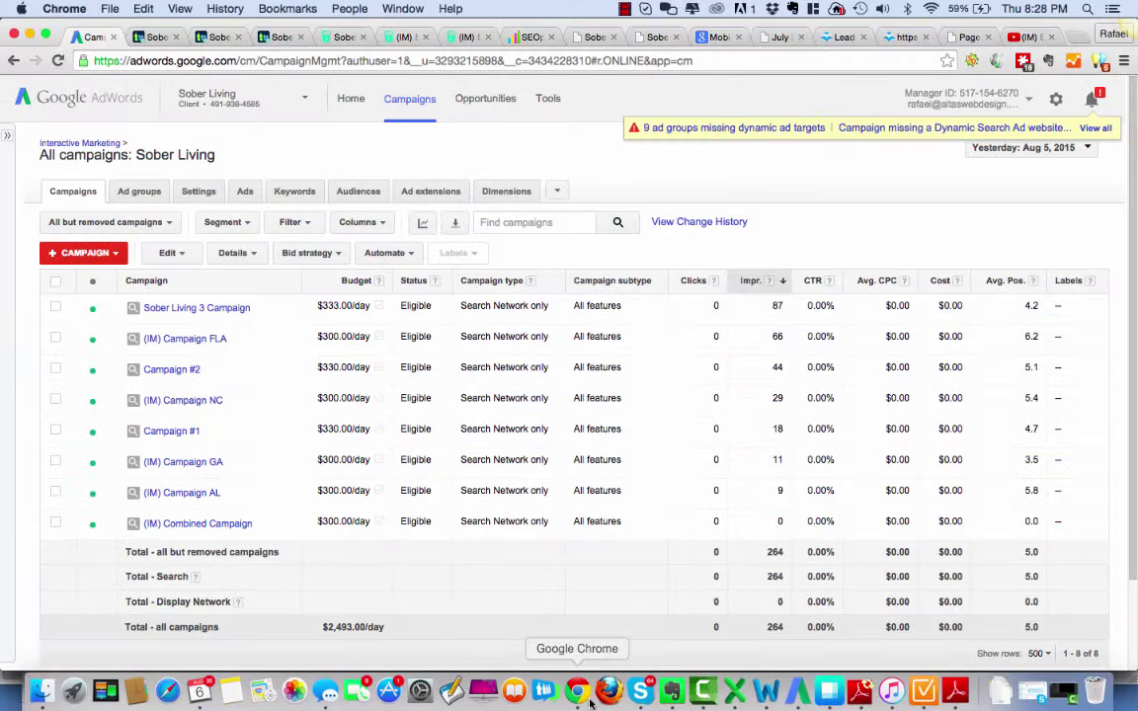
left_click(459, 37)
left_click(403, 38)
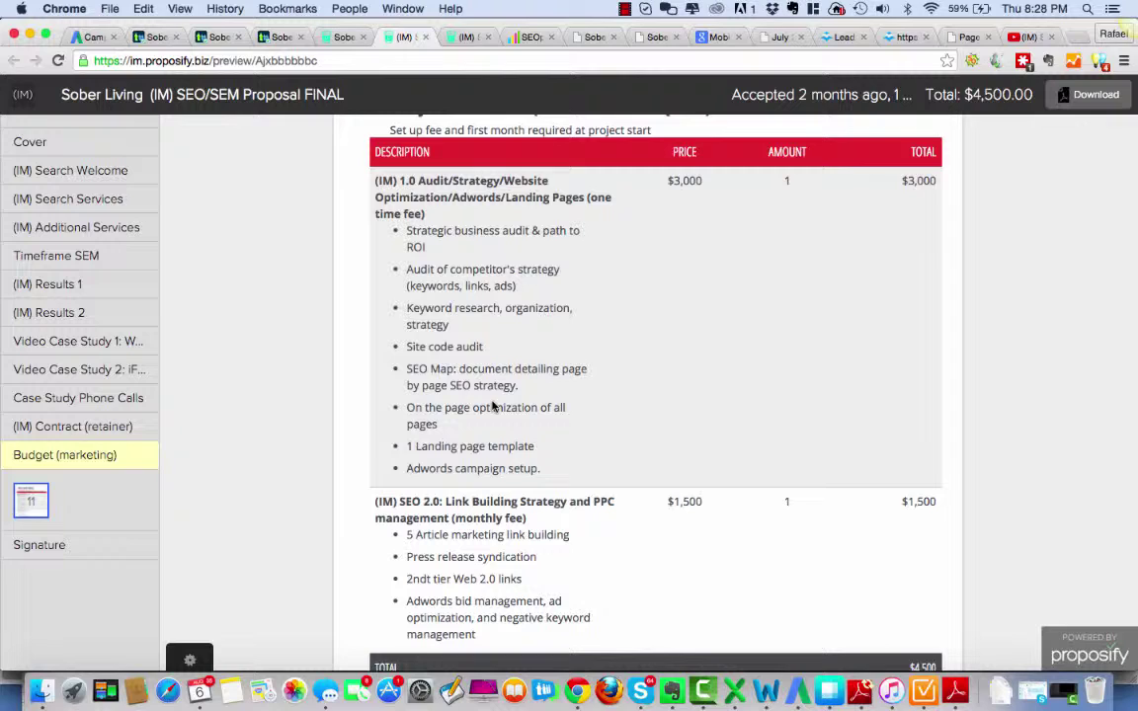
left_click(539, 468)
key("BackSpace")
type(".")
key("BackSpace")
type(".")
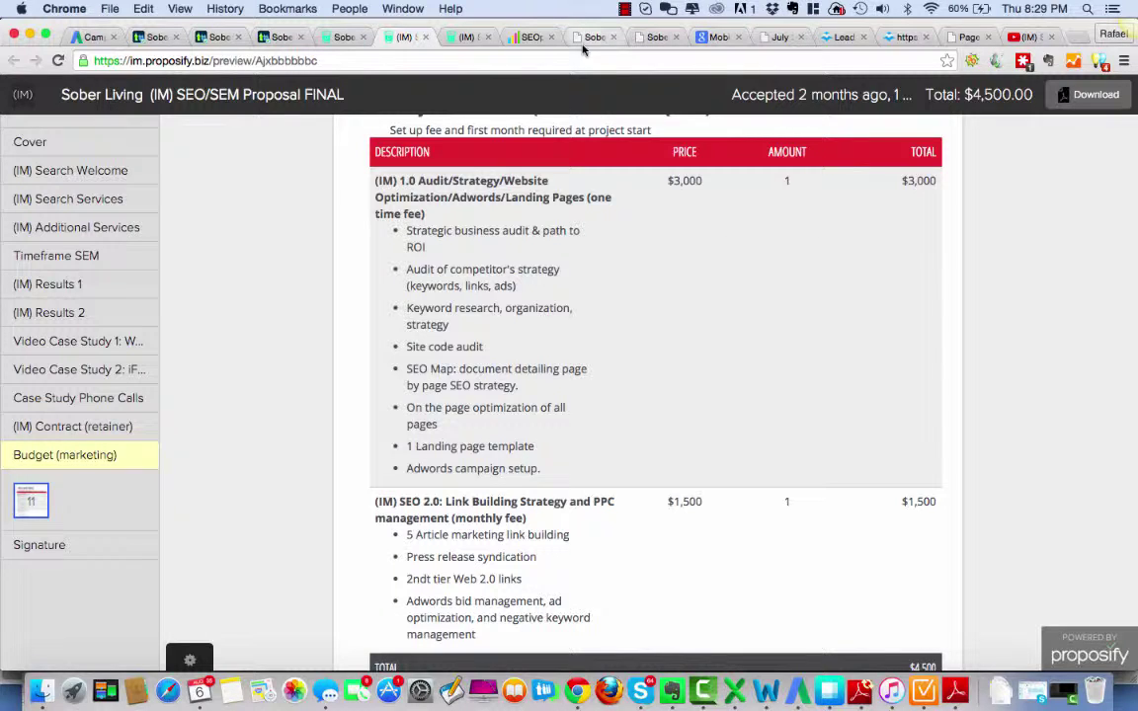
Step: Open the soberlivingamerica.org homepage and examine its Friend Guide banner, anniversary section and "Are You Or A Loved One Struggling?" form
left_click(591, 37)
left_click(643, 39)
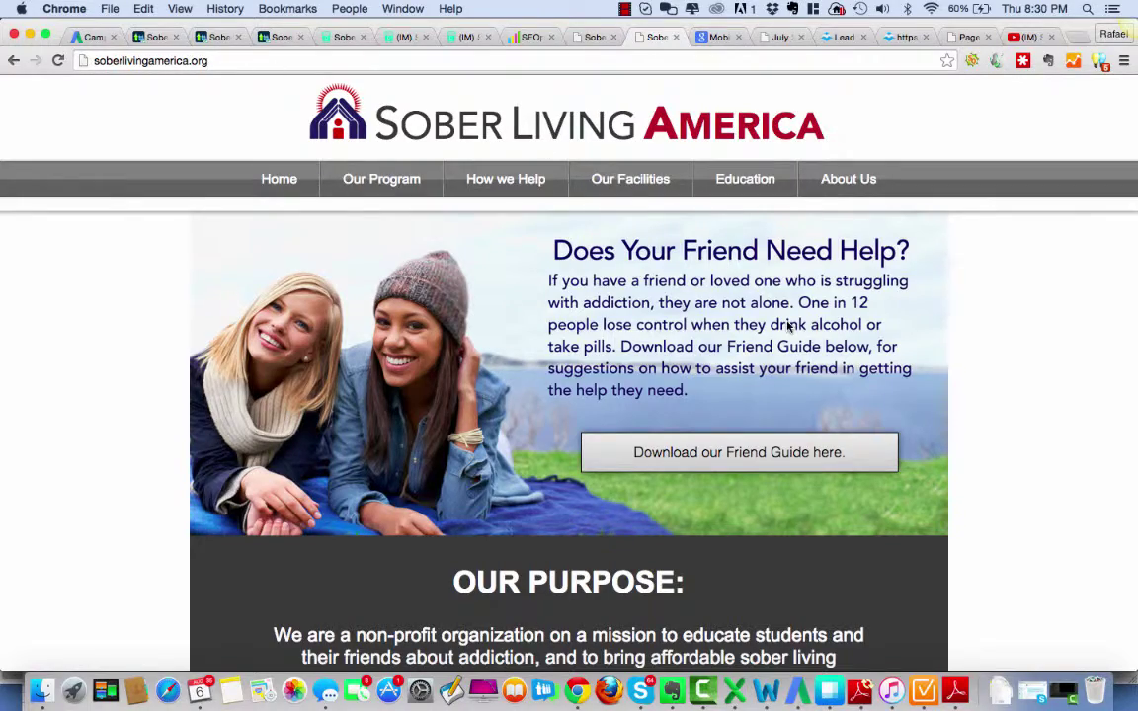
scroll(971, 341, "down", 15)
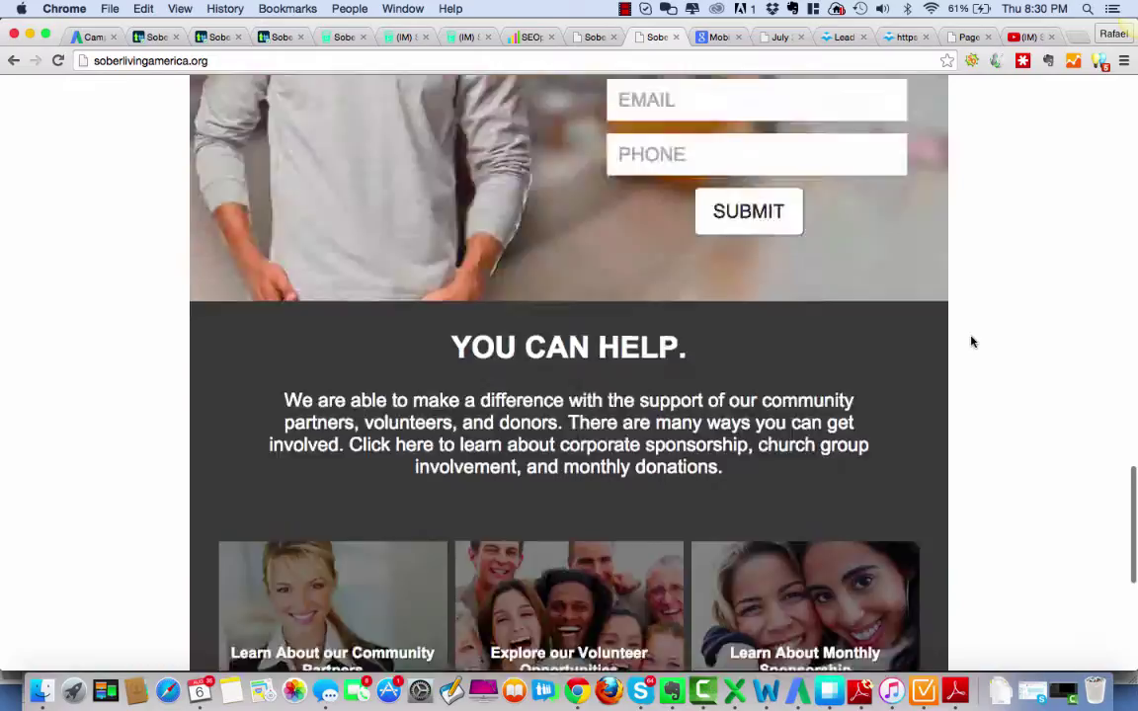
scroll(971, 342, "up", 10)
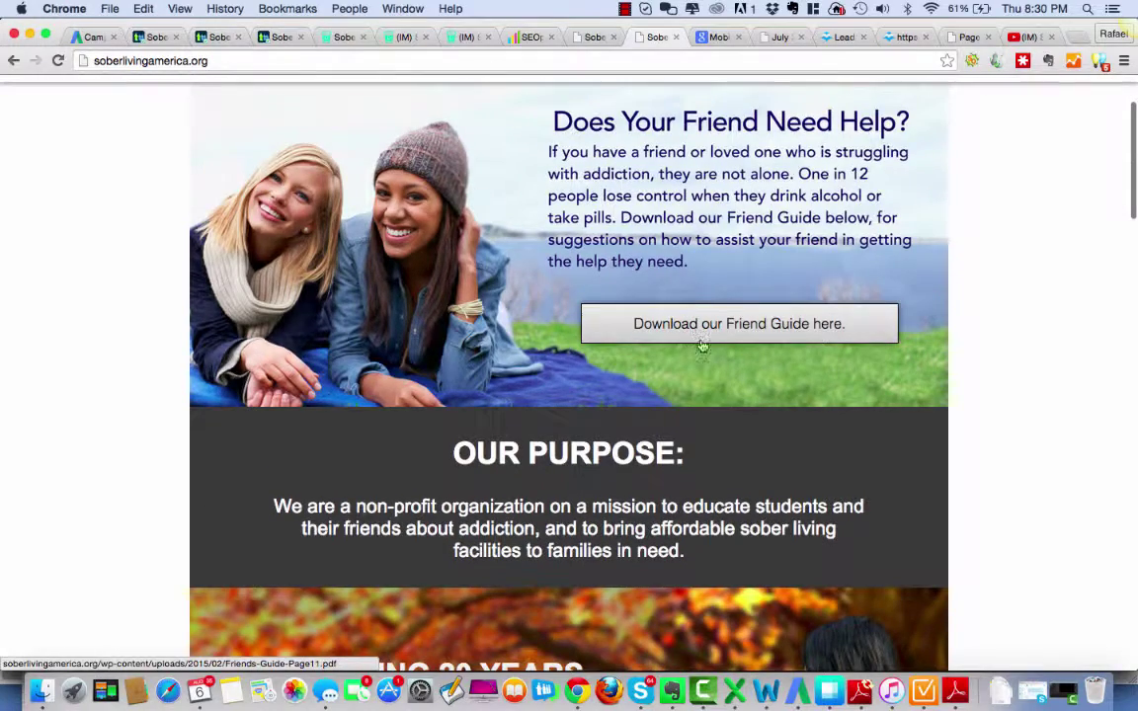
scroll(971, 363, "down", 5)
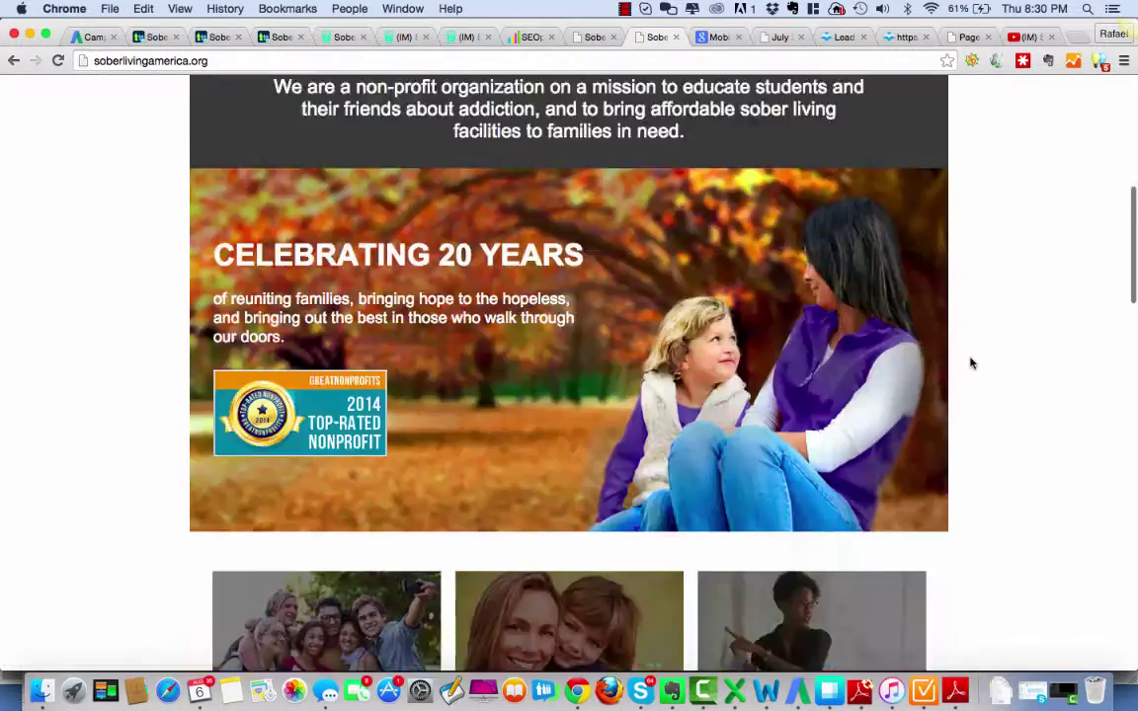
scroll(971, 364, "down", 15)
scroll(971, 363, "up", 2)
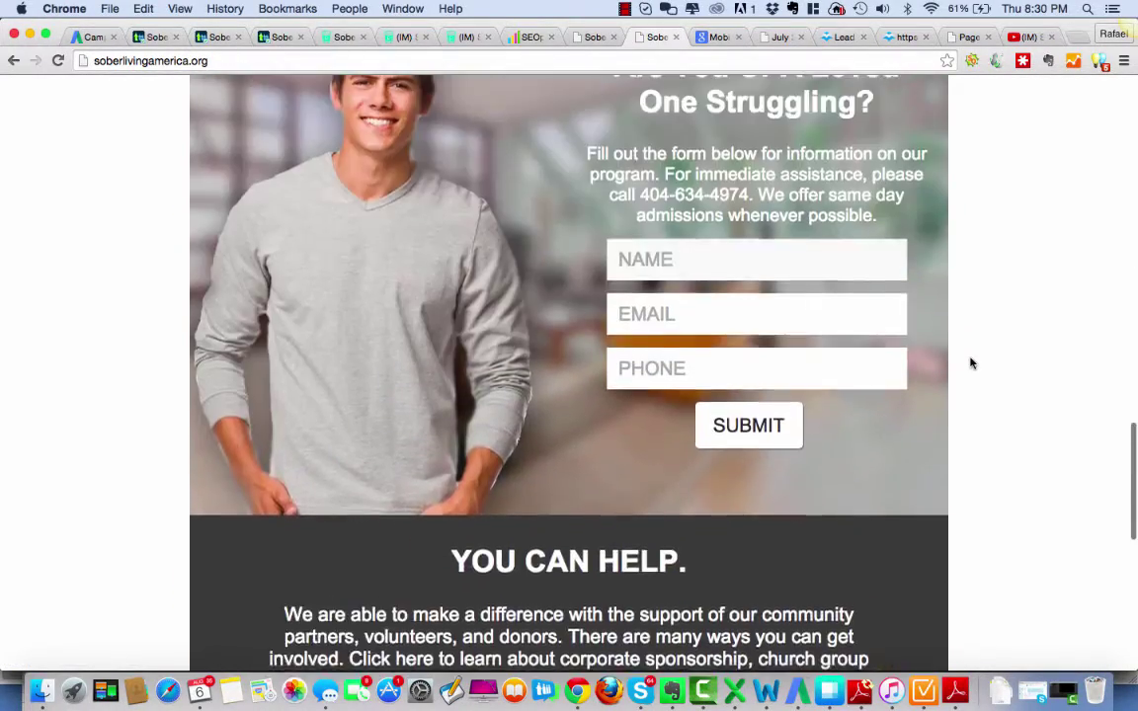
scroll(658, 231, "up", 1)
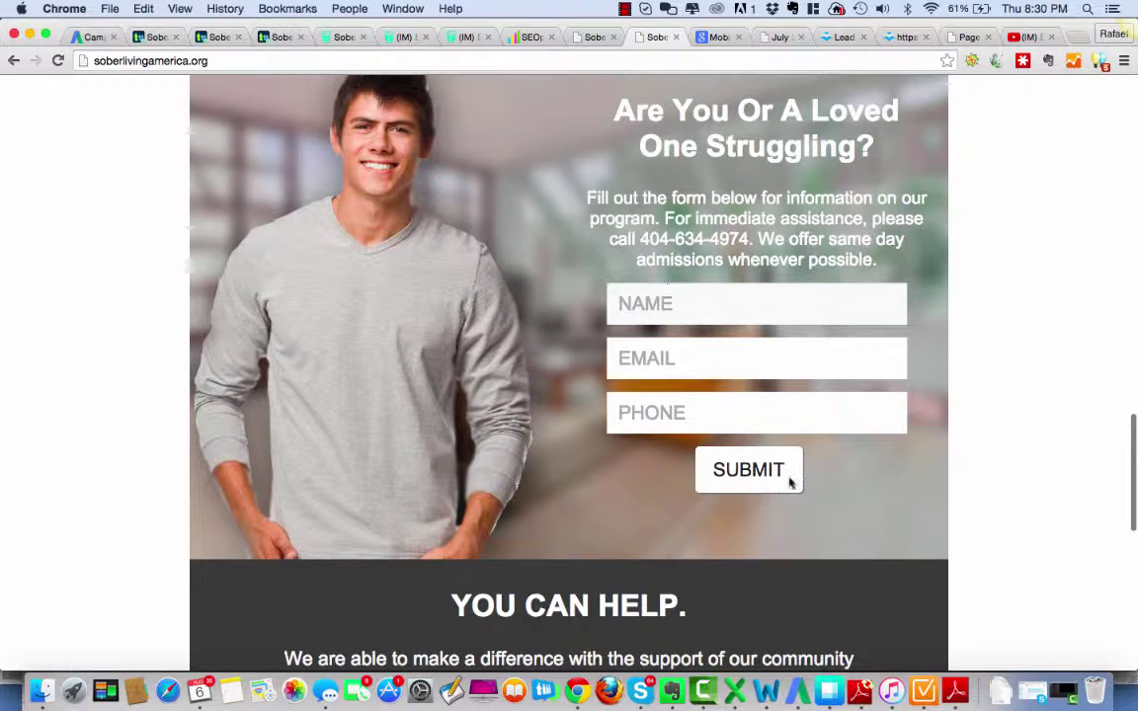
Step: Highlight the phone number above the homepage's contact form and view the contact details in the page footer
left_click_drag(639, 239, 732, 239)
scroll(1069, 289, "down", 12)
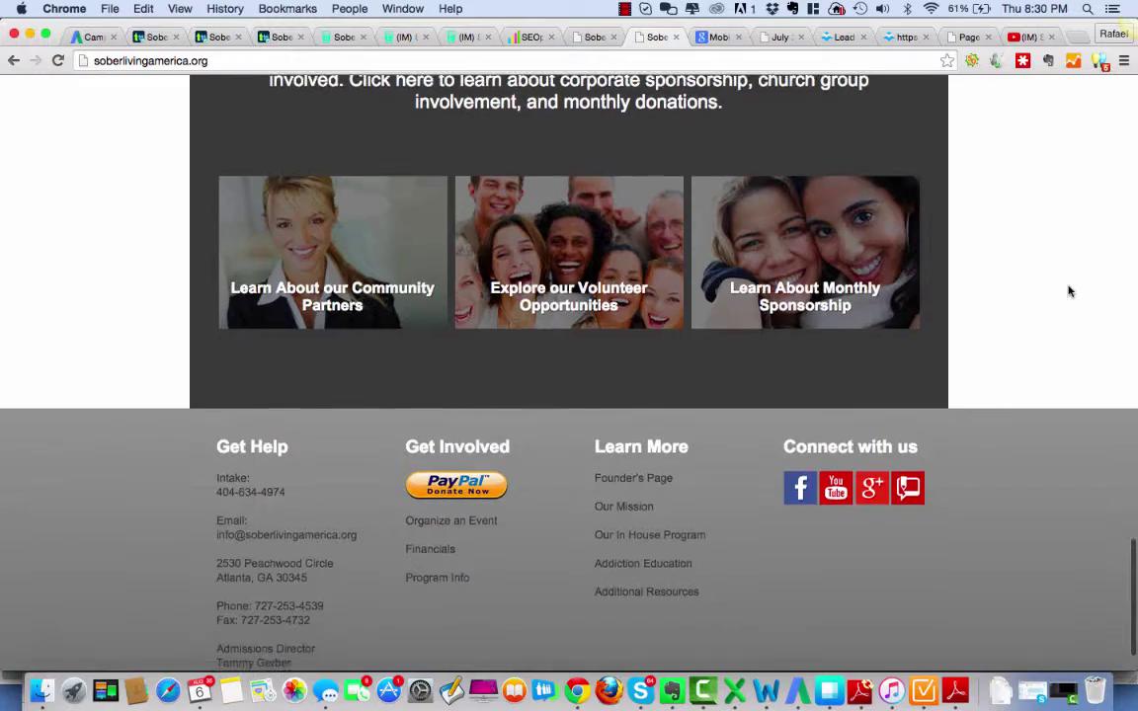
left_click(1134, 285)
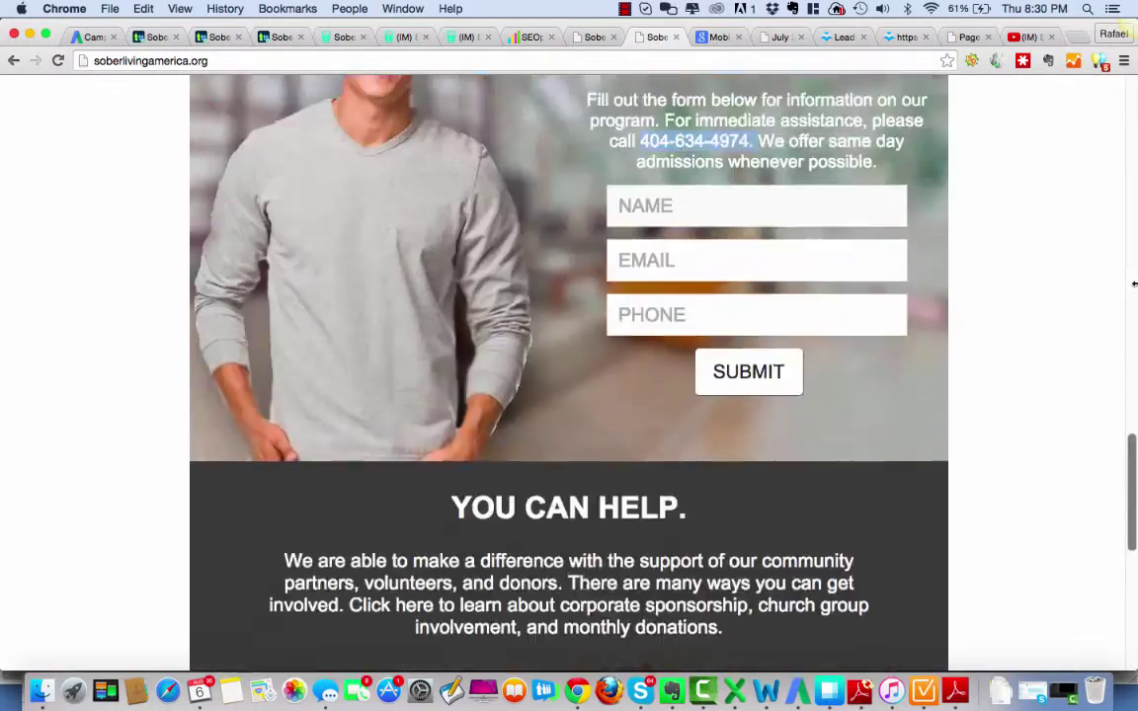
scroll(1134, 285, "up", 5)
scroll(1134, 287, "down", 15)
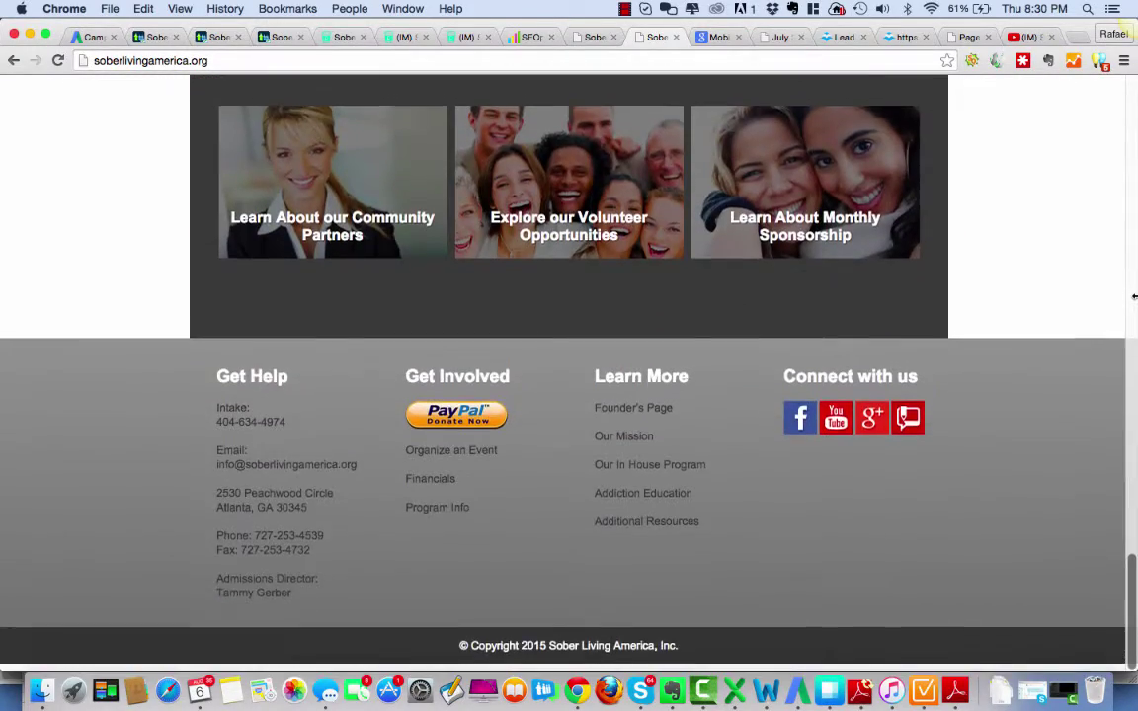
Step: Return to the Friend Guide banner and navigation bar of the soberlivingamerica.org homepage
scroll(1134, 296, "up", 20)
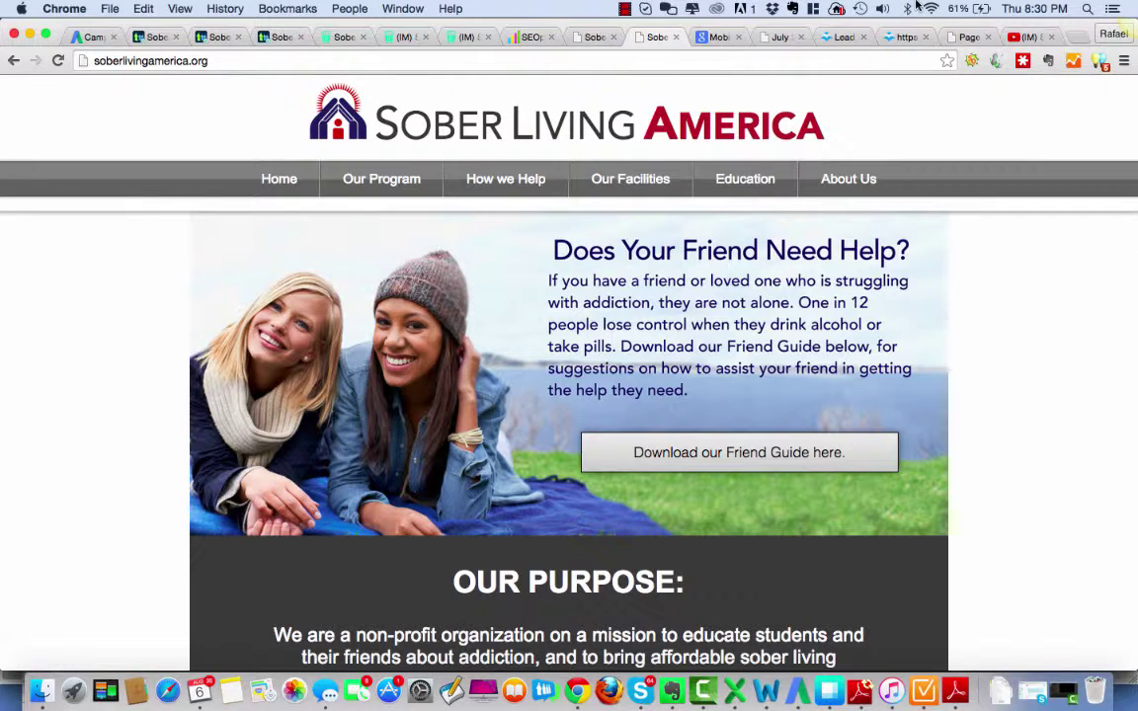
left_click(624, 9)
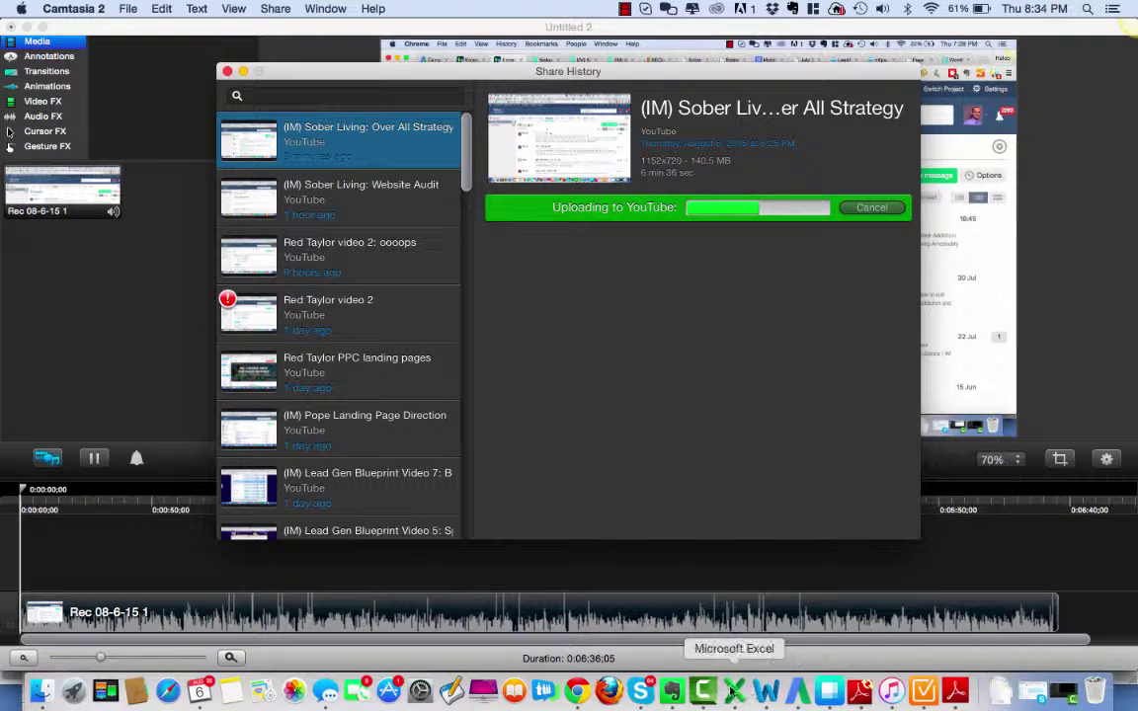
left_click(581, 695)
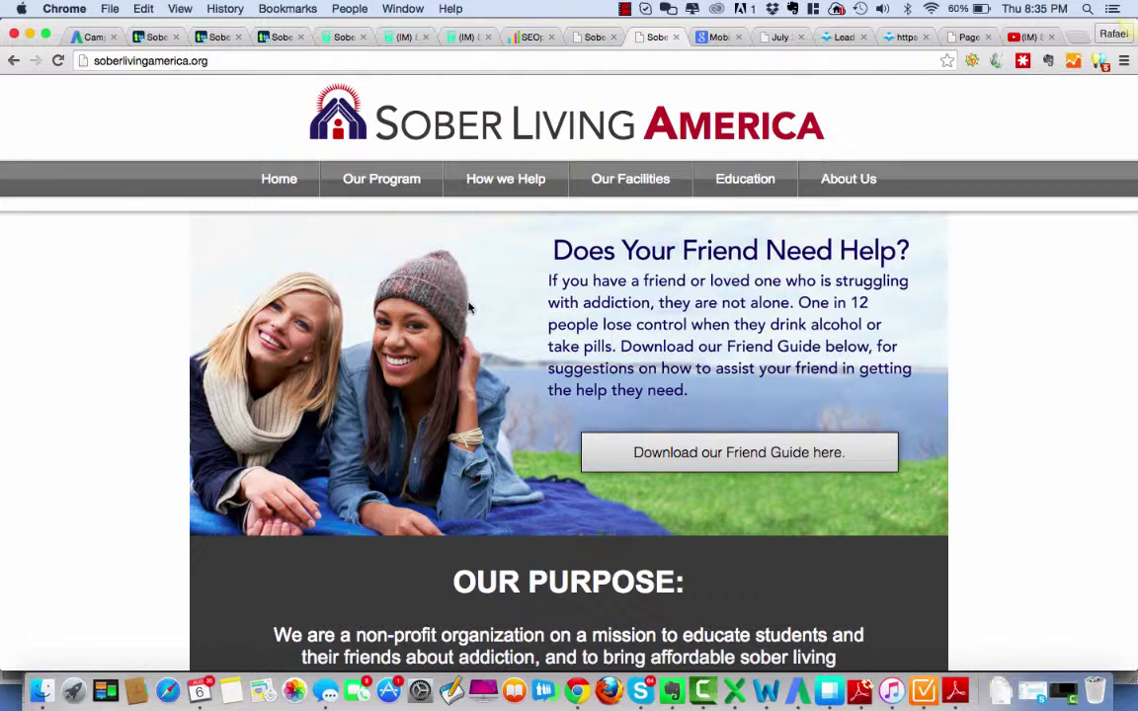
Step: Switch to AdWords Editor and view the ad groups and keywords lists of (IM) Campaign GA
left_click(787, 698)
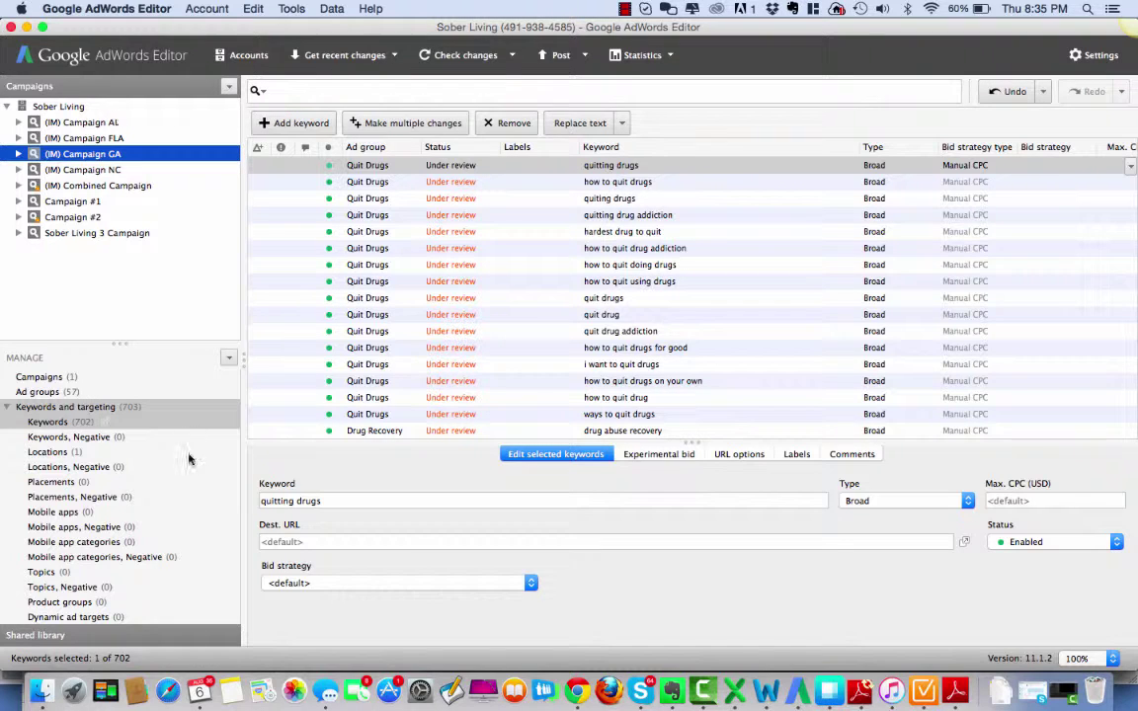
left_click(170, 420)
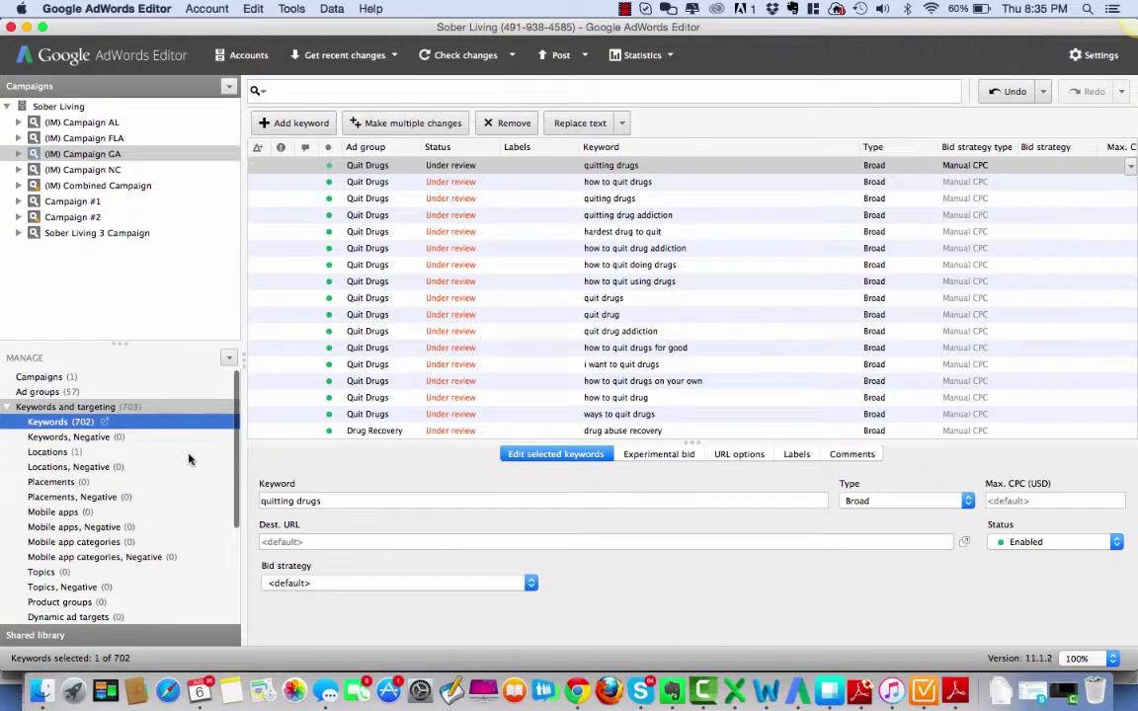
left_click(49, 392)
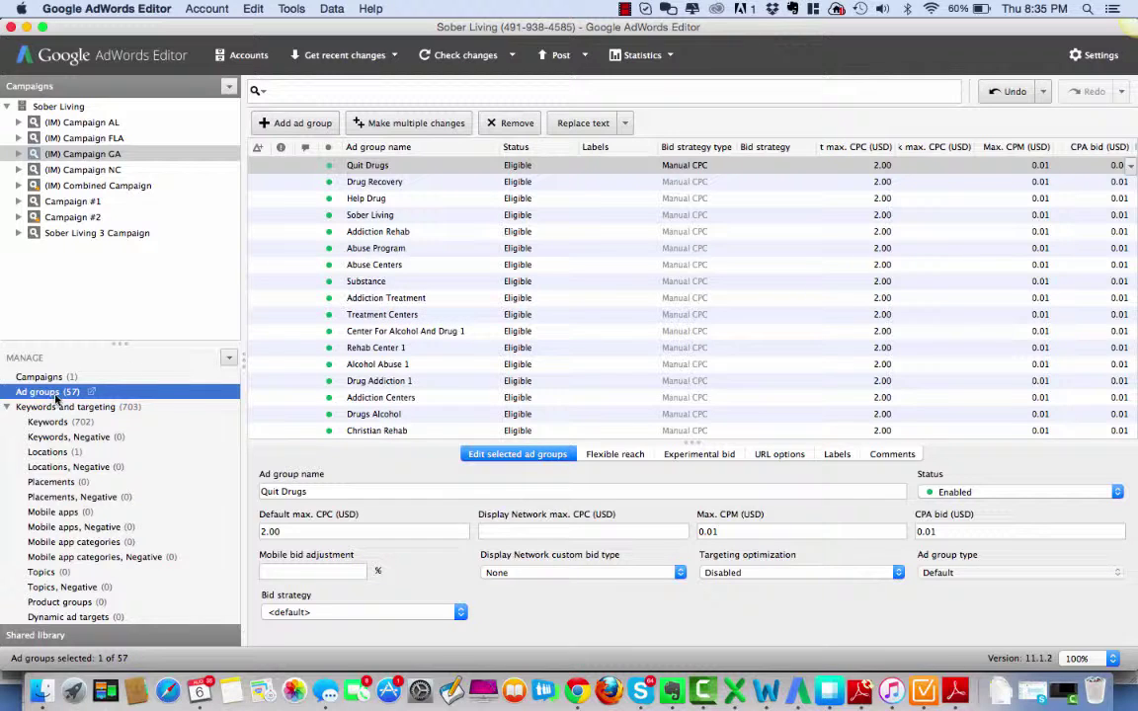
left_click(127, 409)
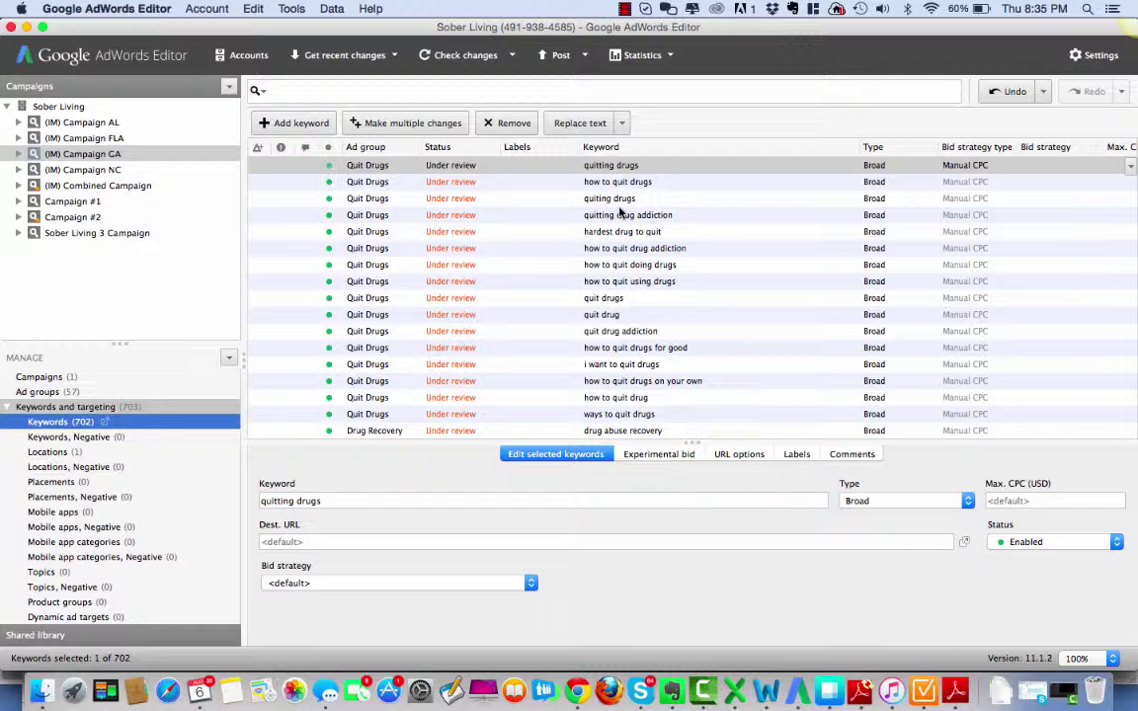
Step: Examine the (IM) Campaign GA keywords by ad group, from Quit Drugs through Sober Living and Abuse Centers to Treatment Centers
left_click(620, 334)
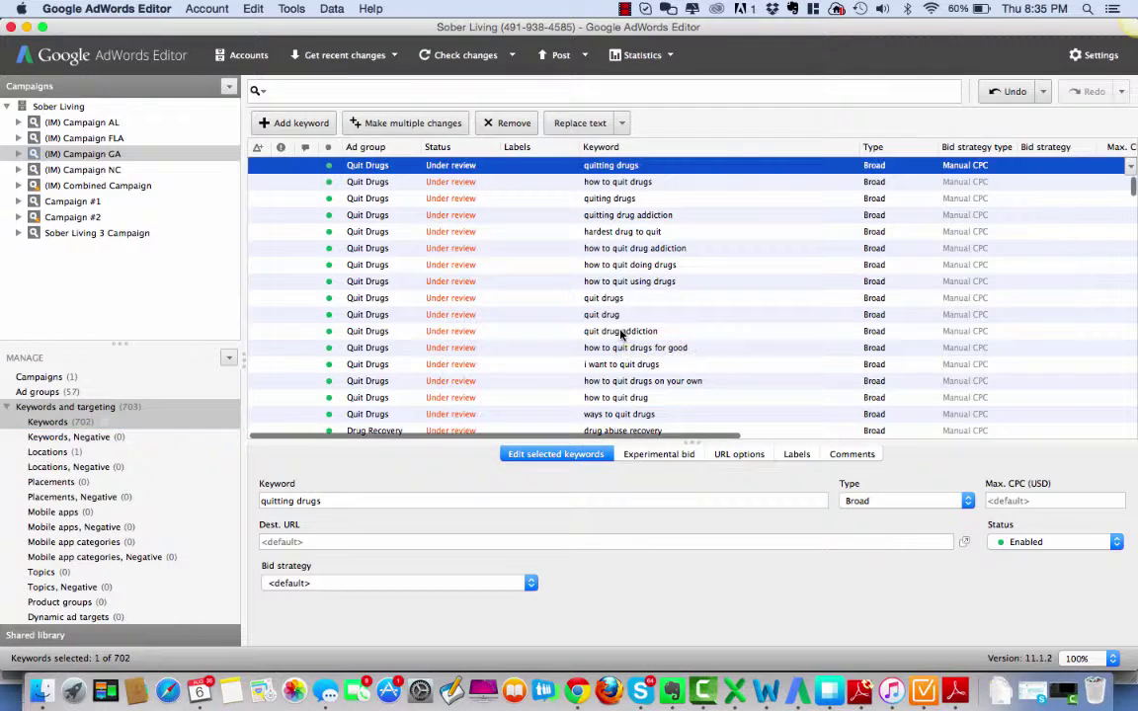
scroll(620, 334, "down", 10)
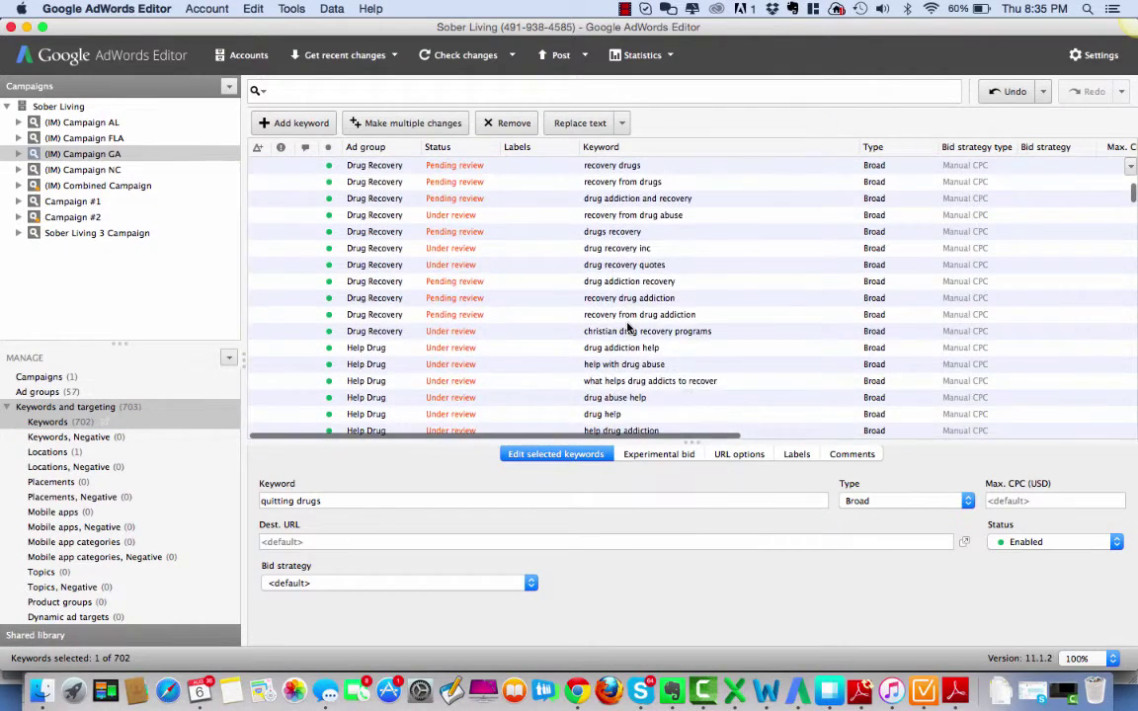
scroll(626, 328, "down", 5)
scroll(626, 328, "down", 5)
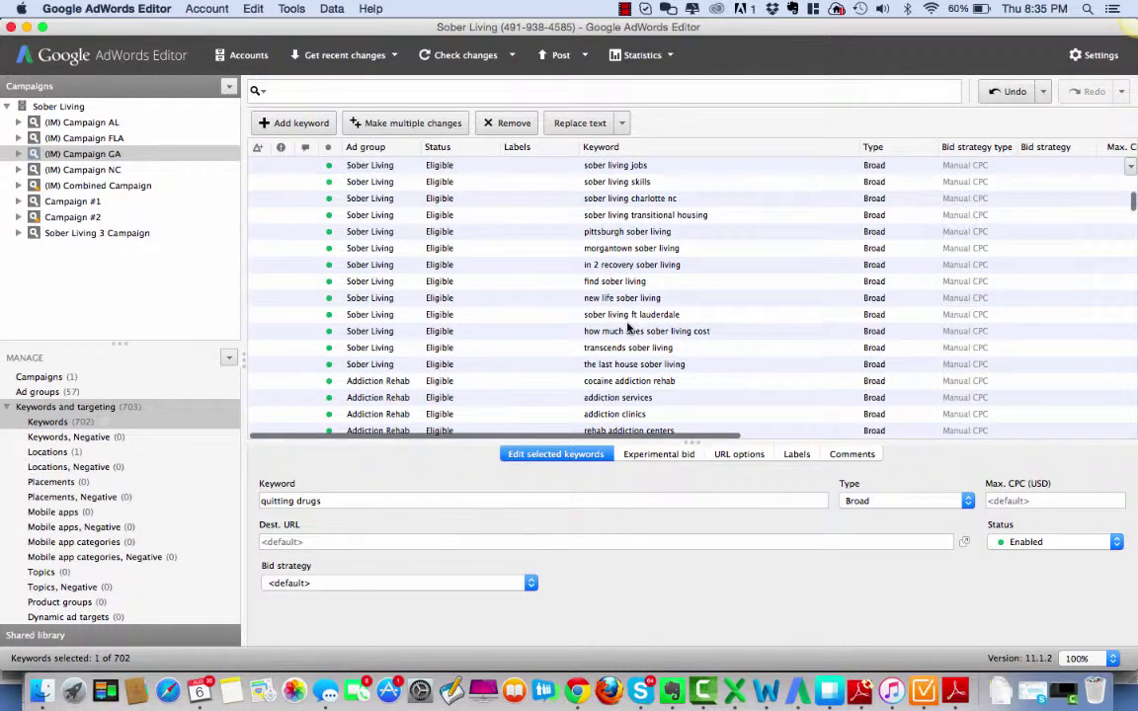
scroll(626, 328, "down", 2)
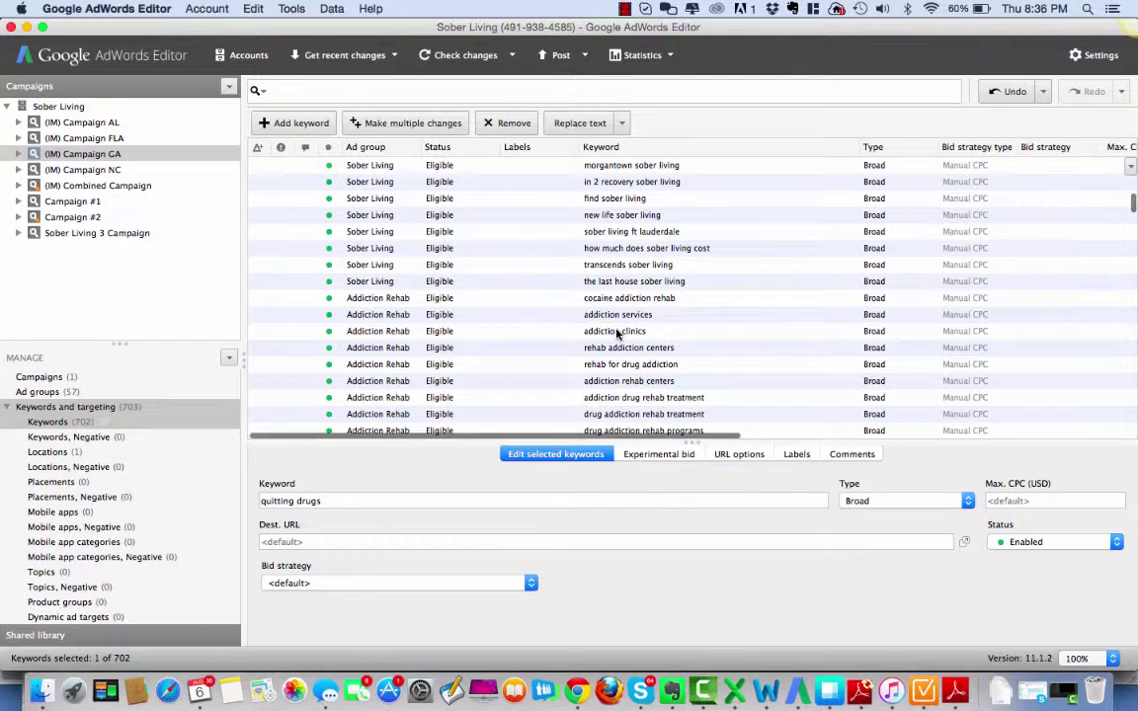
scroll(616, 334, "down", 5)
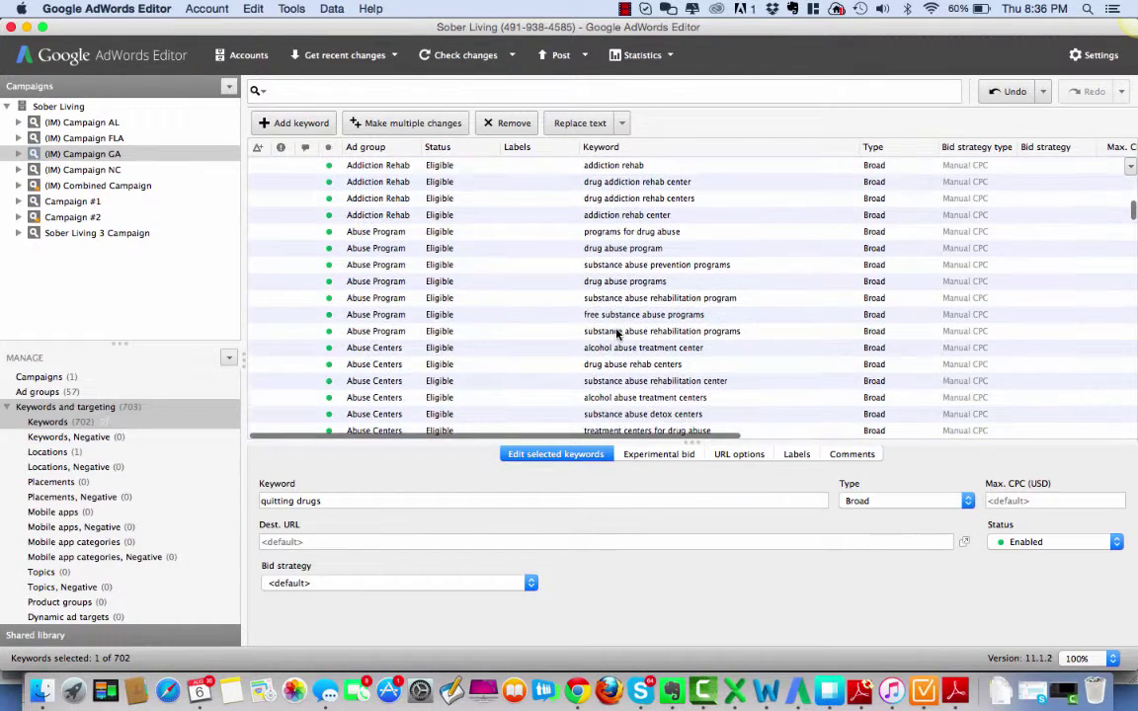
scroll(616, 334, "down", 1)
scroll(617, 334, "down", 3)
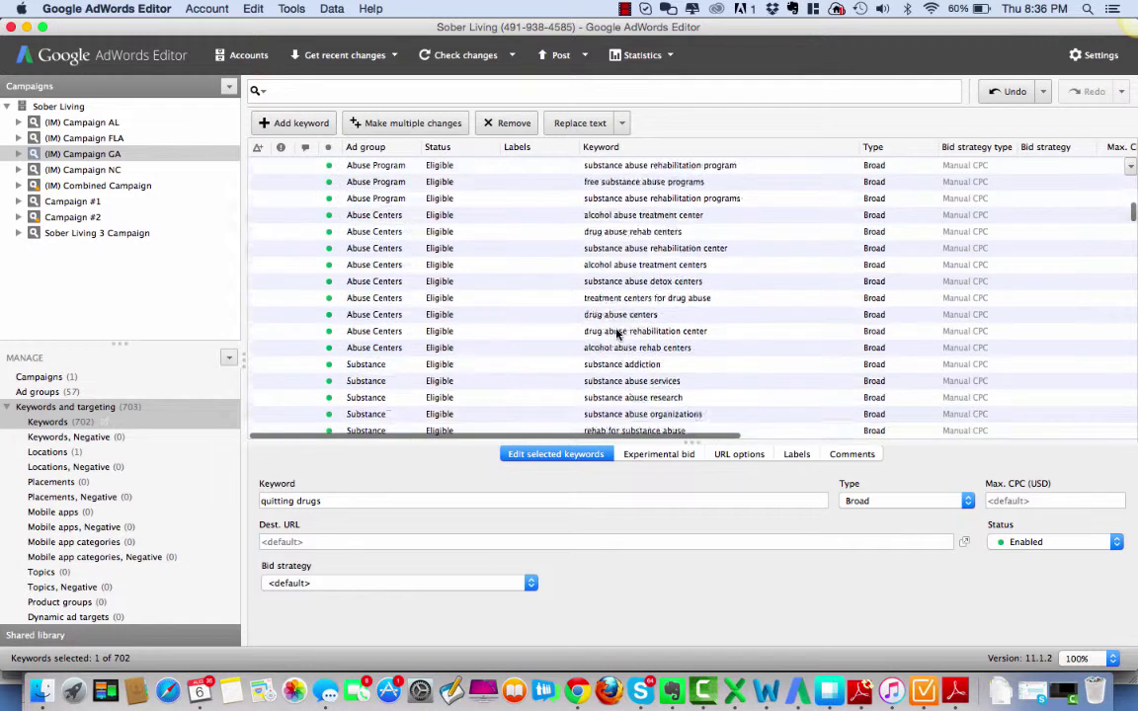
scroll(616, 334, "down", 1)
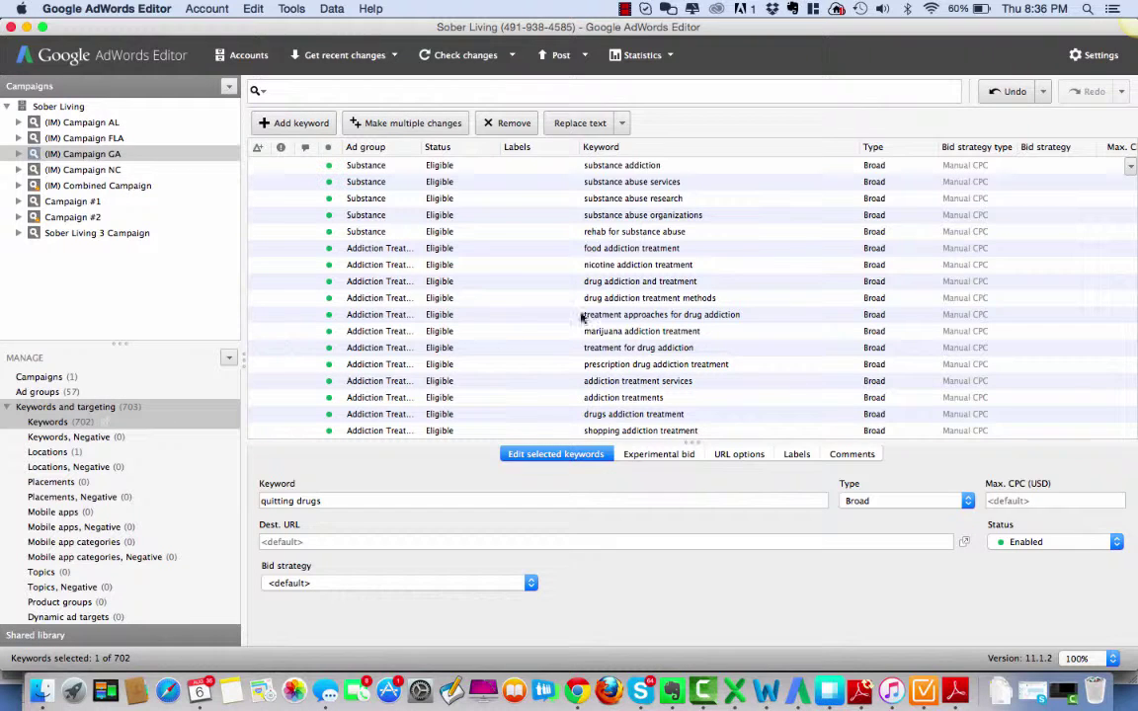
scroll(617, 310, "down", 8)
scroll(616, 309, "down", 5)
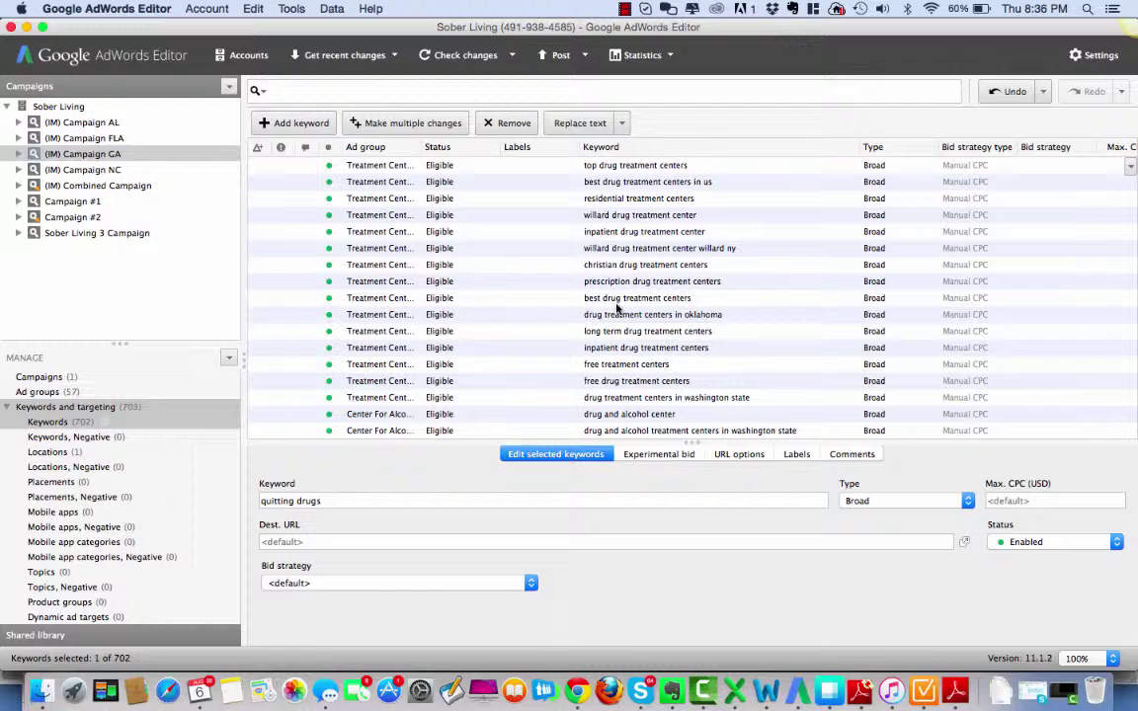
Step: Switch to Chrome and highlight the bid and daily budget used for the Keyword Planner forecast
left_click(577, 691)
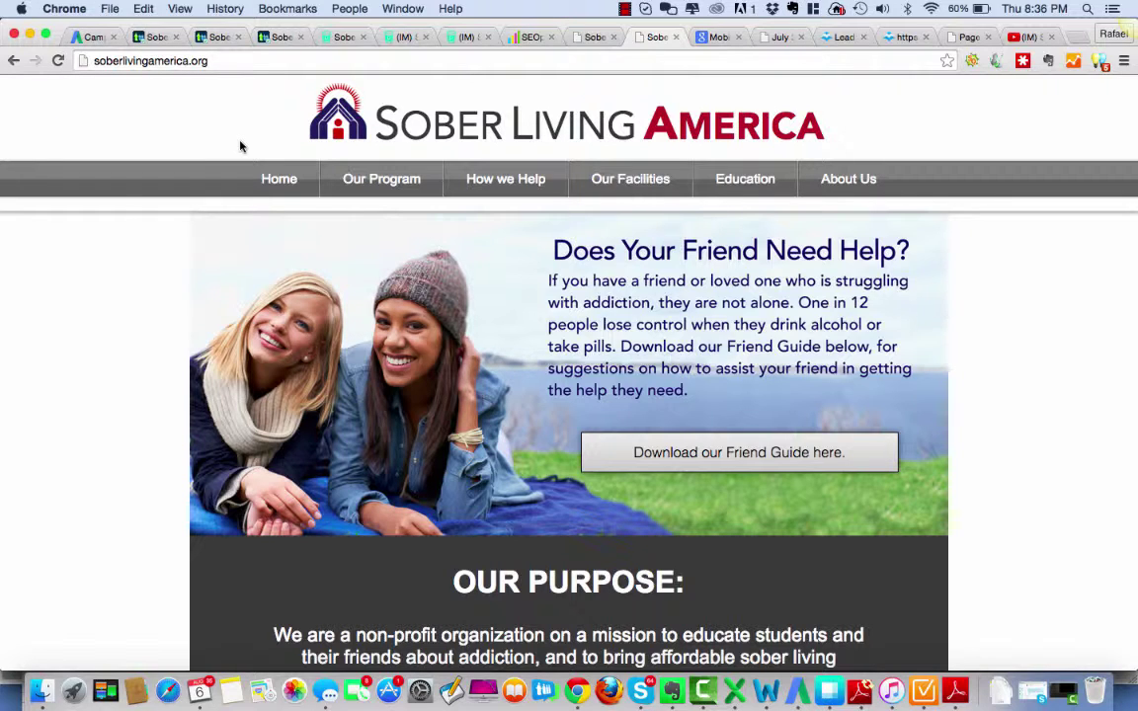
left_click(625, 9)
left_click(660, 43)
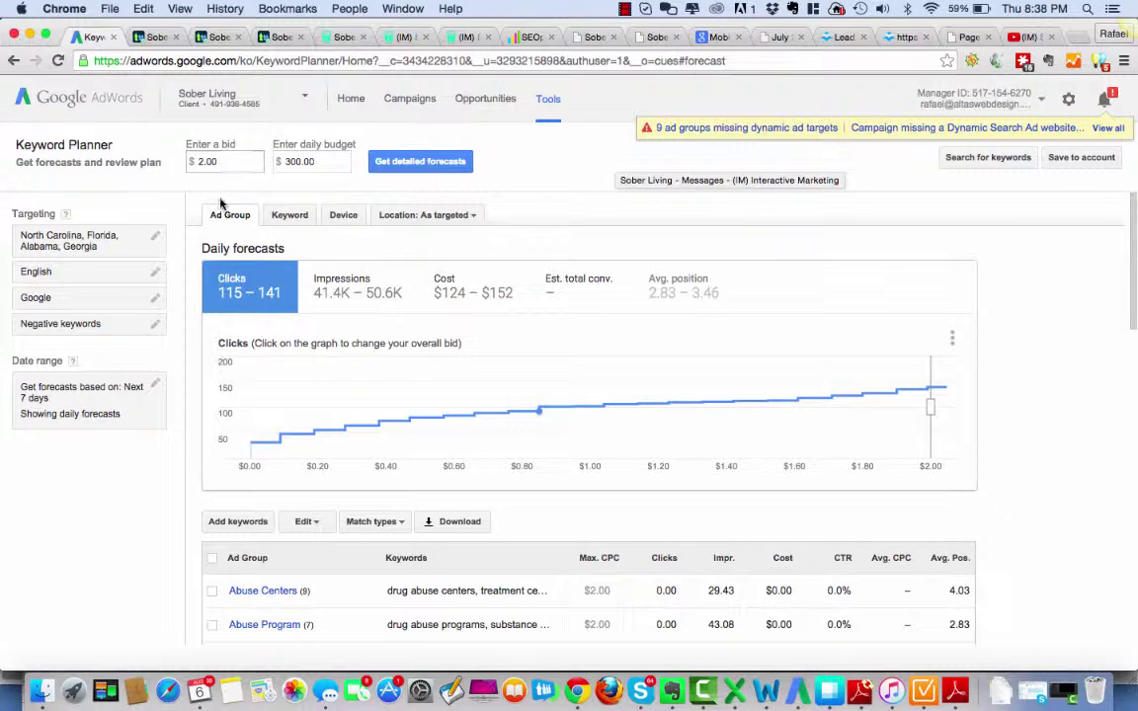
left_click(192, 160)
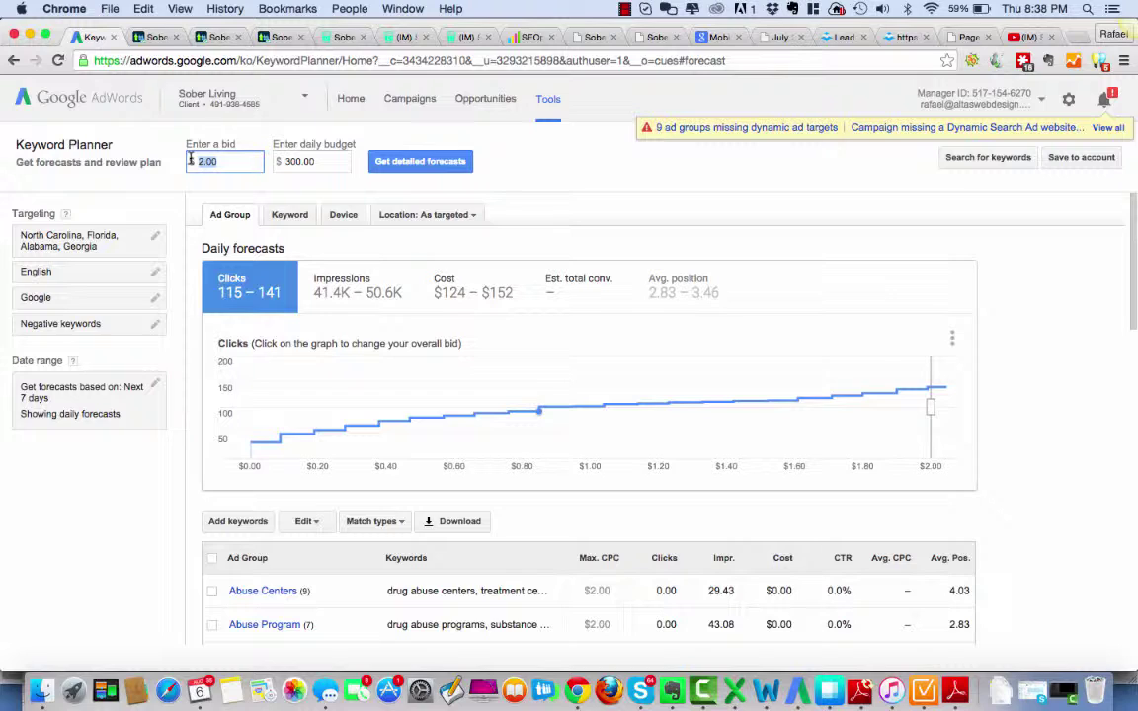
left_click(218, 166)
left_click_drag(227, 164, 195, 161)
scroll(568, 304, "down", 2)
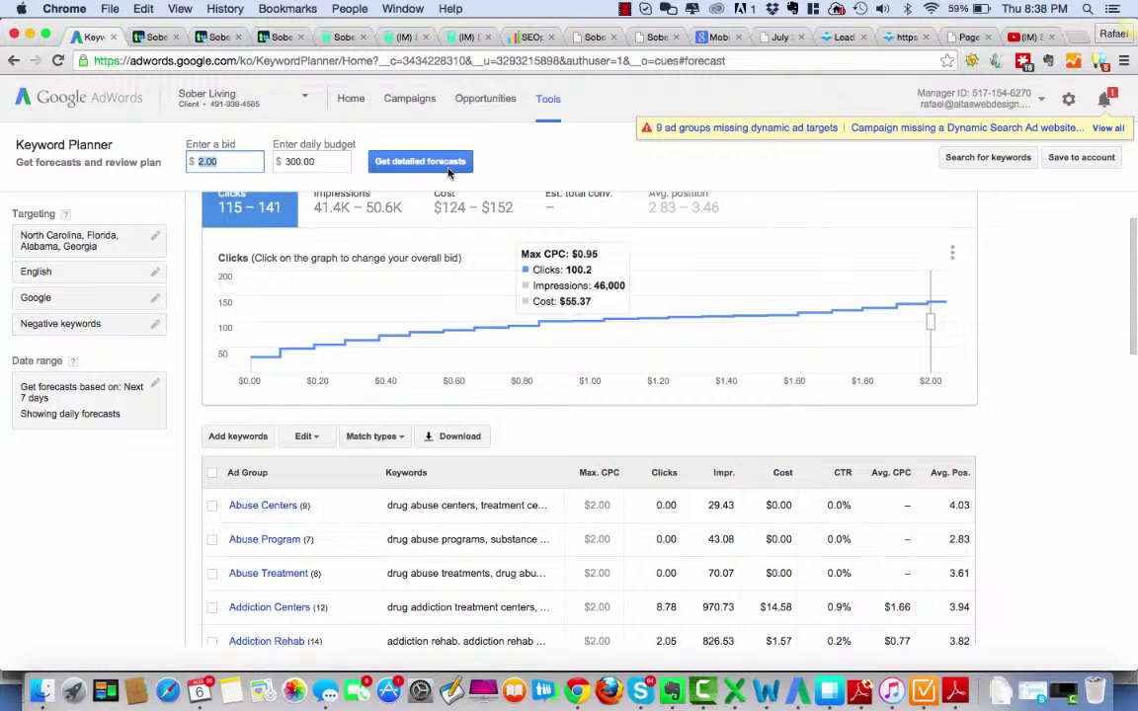
left_click(234, 163)
left_click_drag(234, 164, 187, 161)
left_click(319, 162)
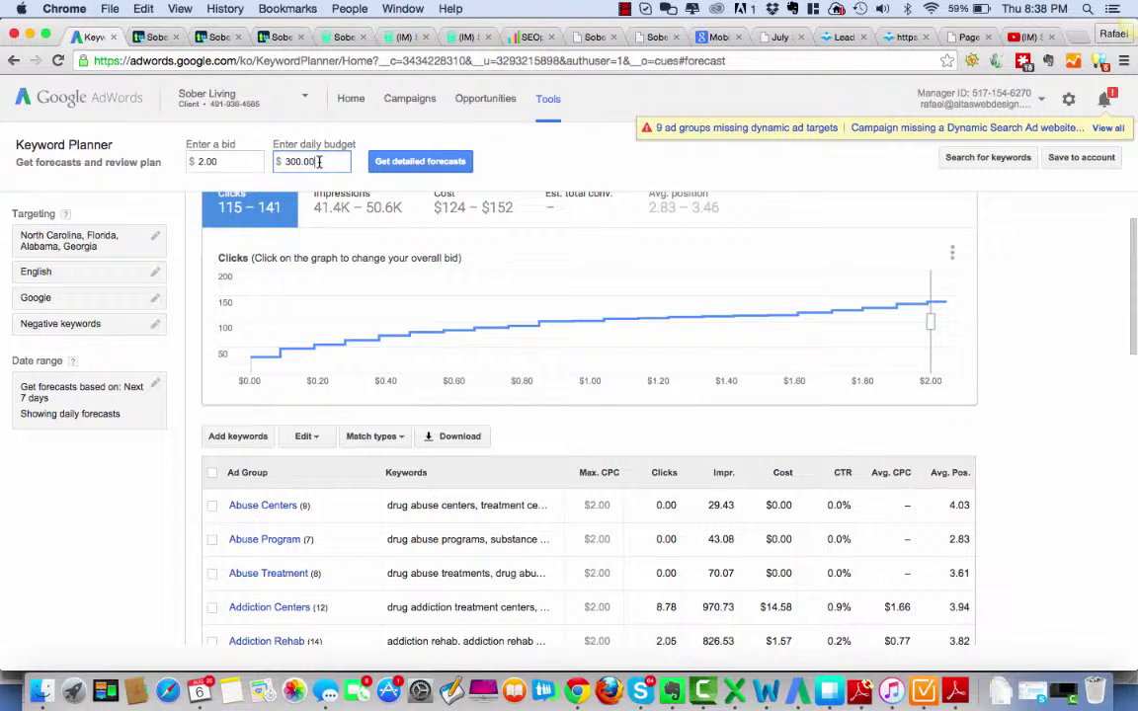
left_click_drag(318, 162, 293, 166)
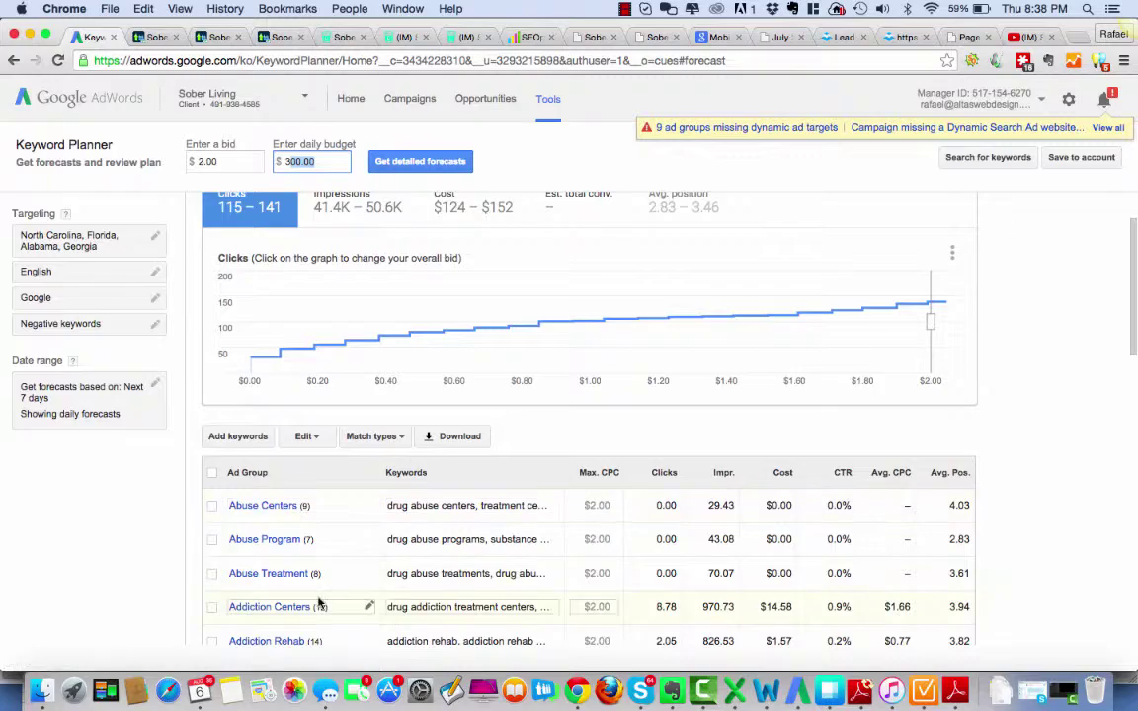
Step: Show 100 rows per page in the Keyword Planner's ad group forecast table
scroll(369, 538, "down", 5)
scroll(319, 604, "down", 9)
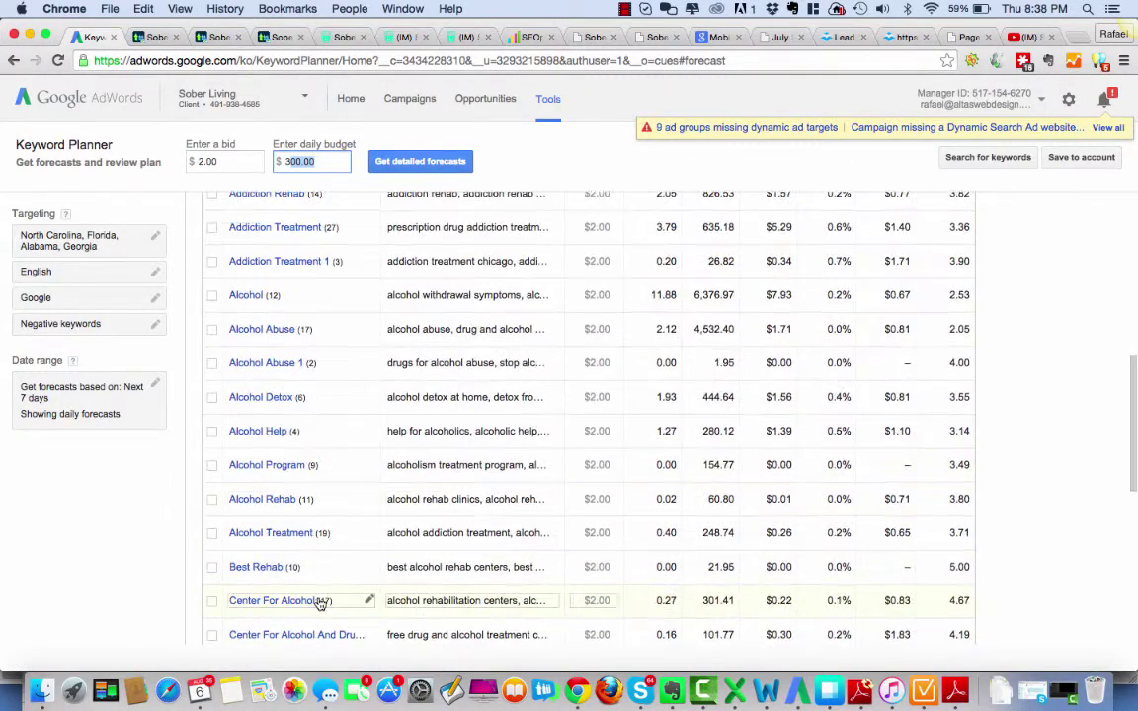
scroll(319, 604, "down", 4)
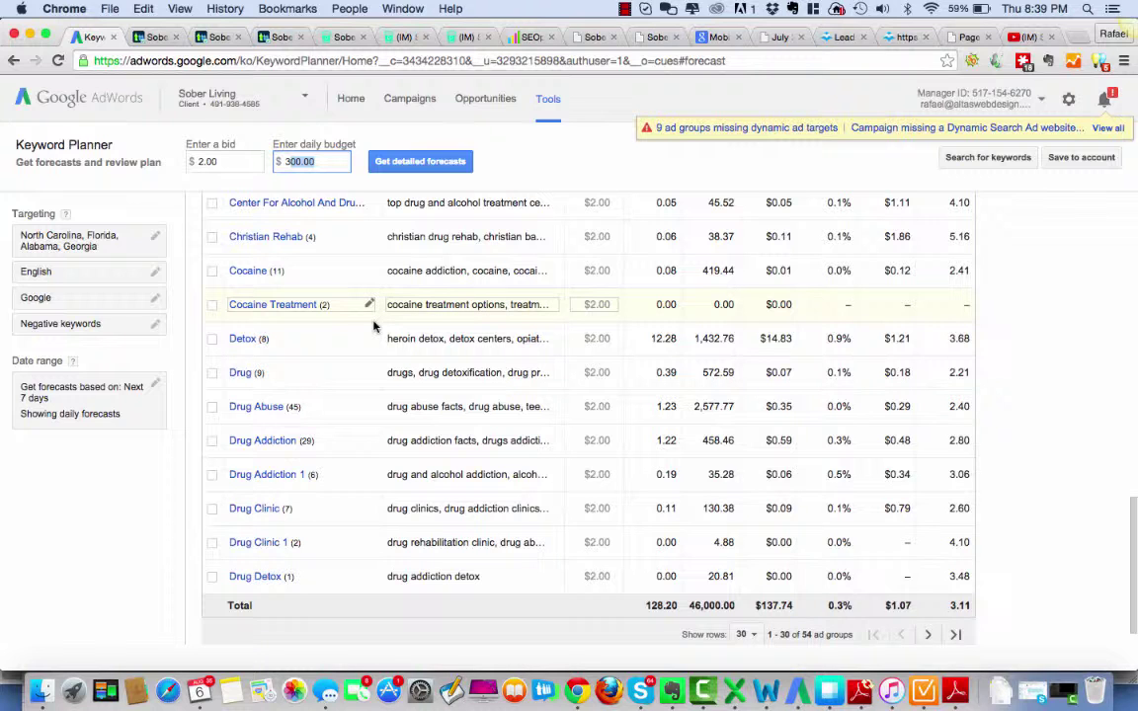
left_click(751, 635)
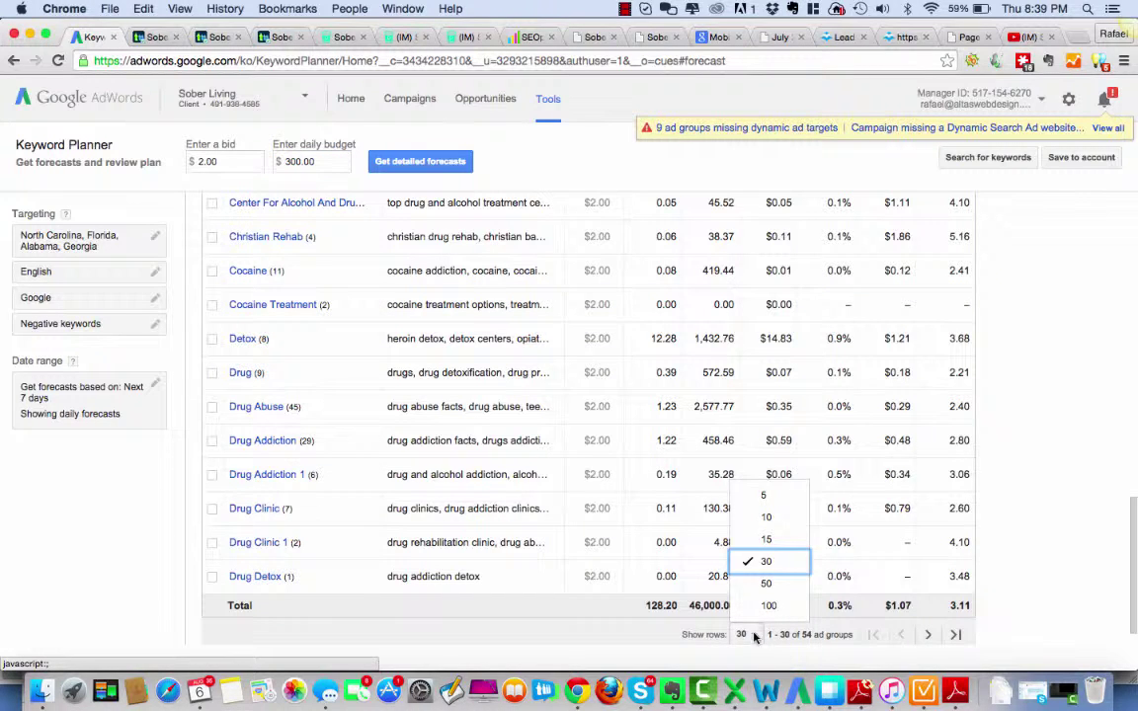
left_click(768, 606)
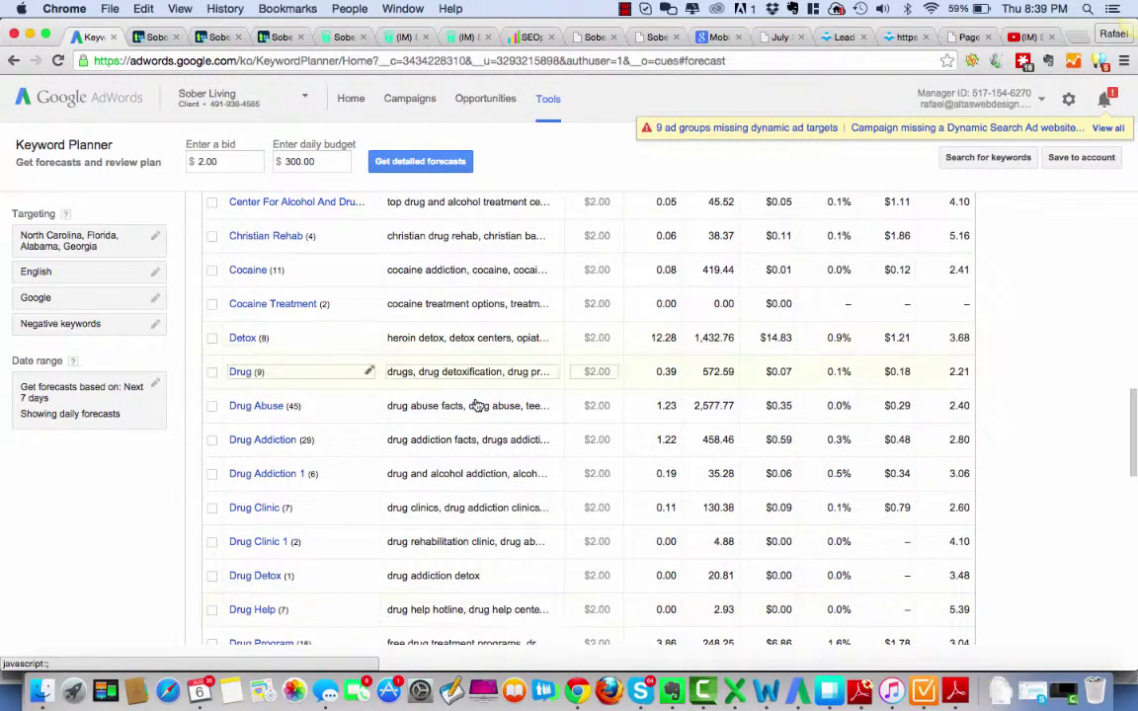
Step: Examine the expanded ad group list and the daily forecasts of clicks, impressions and cost
scroll(500, 546, "down", 3)
scroll(500, 546, "up", 10)
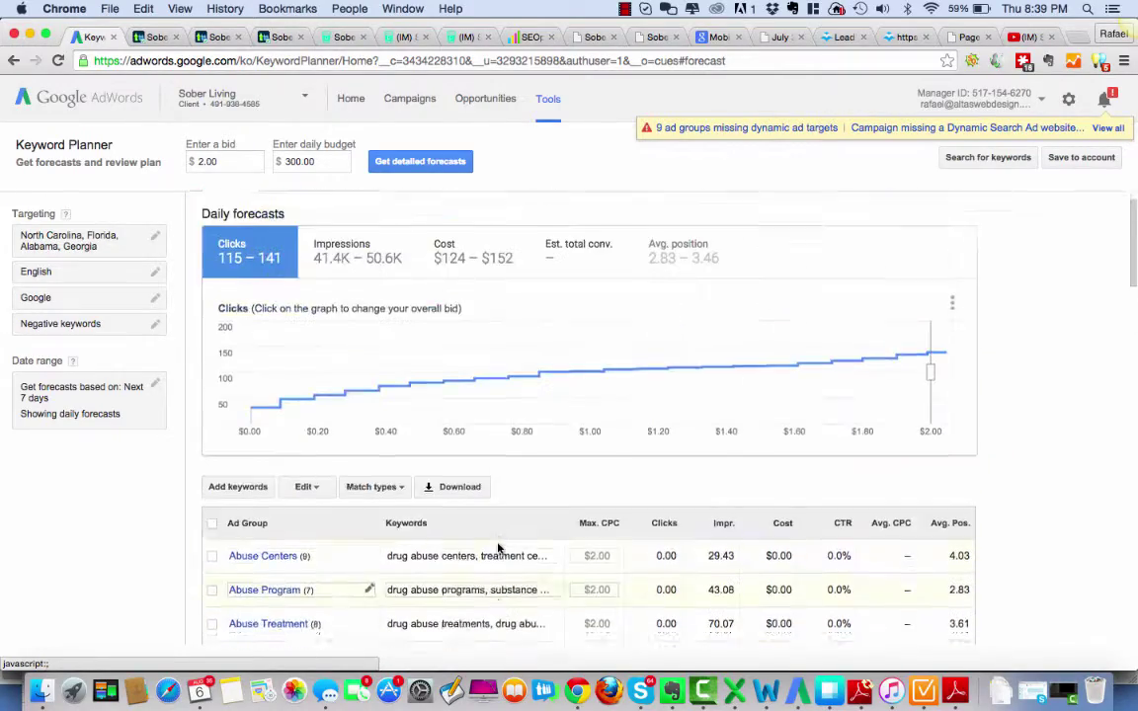
scroll(499, 548, "up", 1)
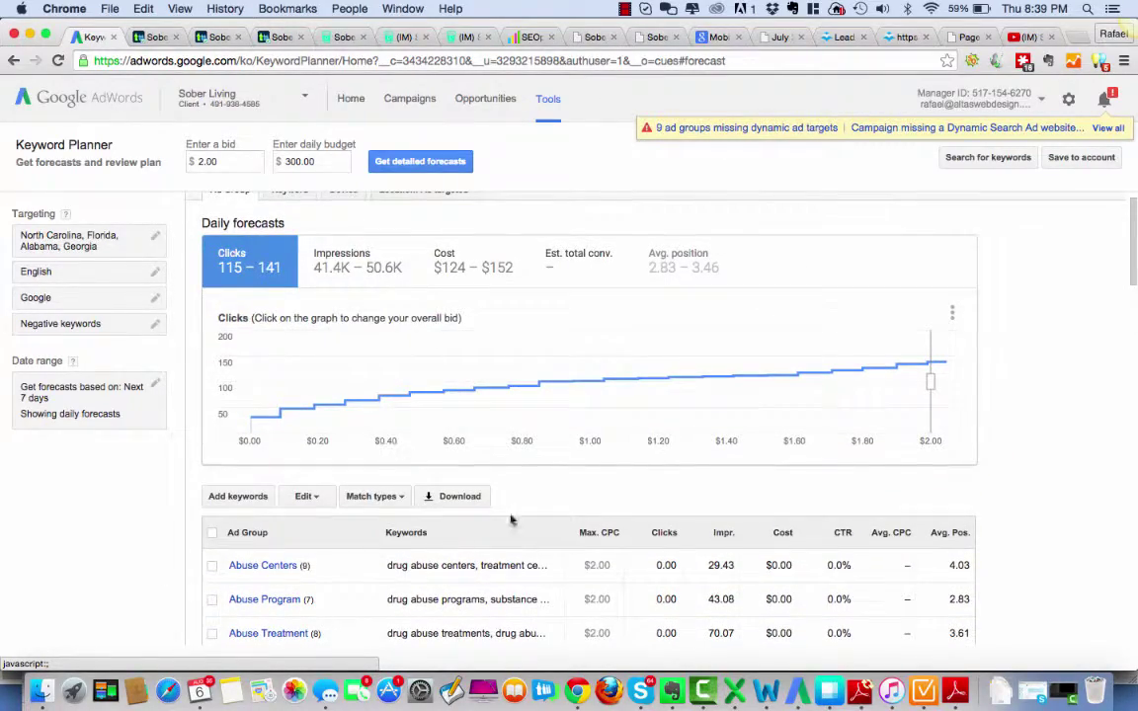
scroll(535, 568, "up", 2)
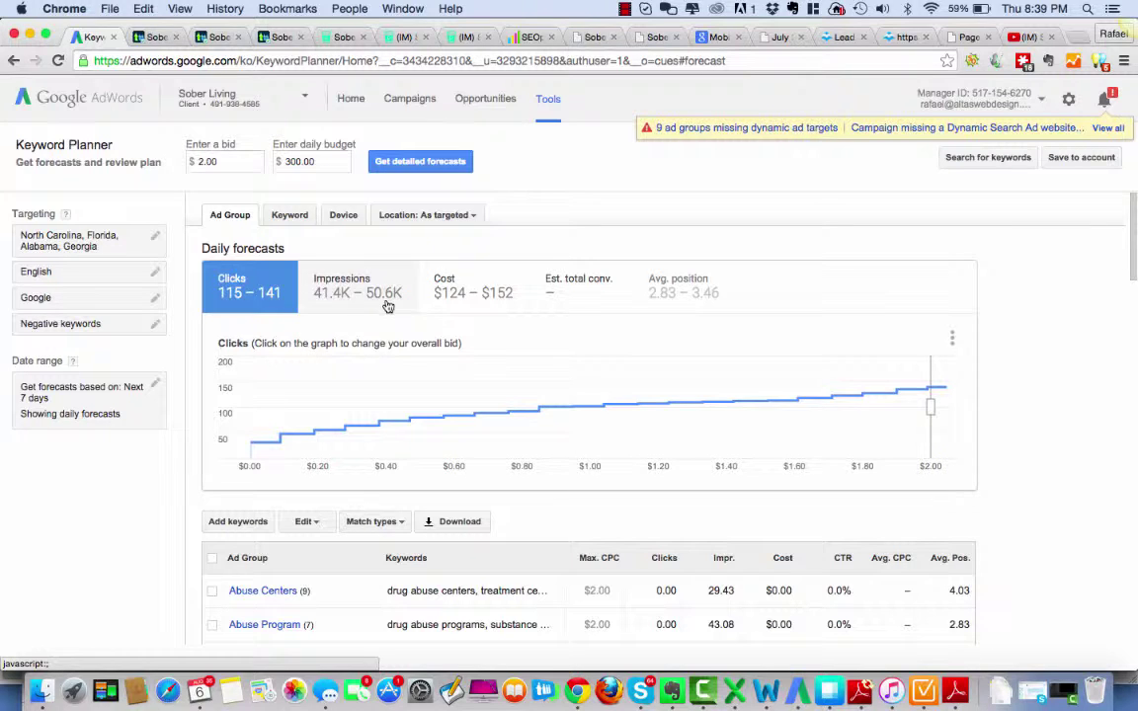
mouse_move(764, 415)
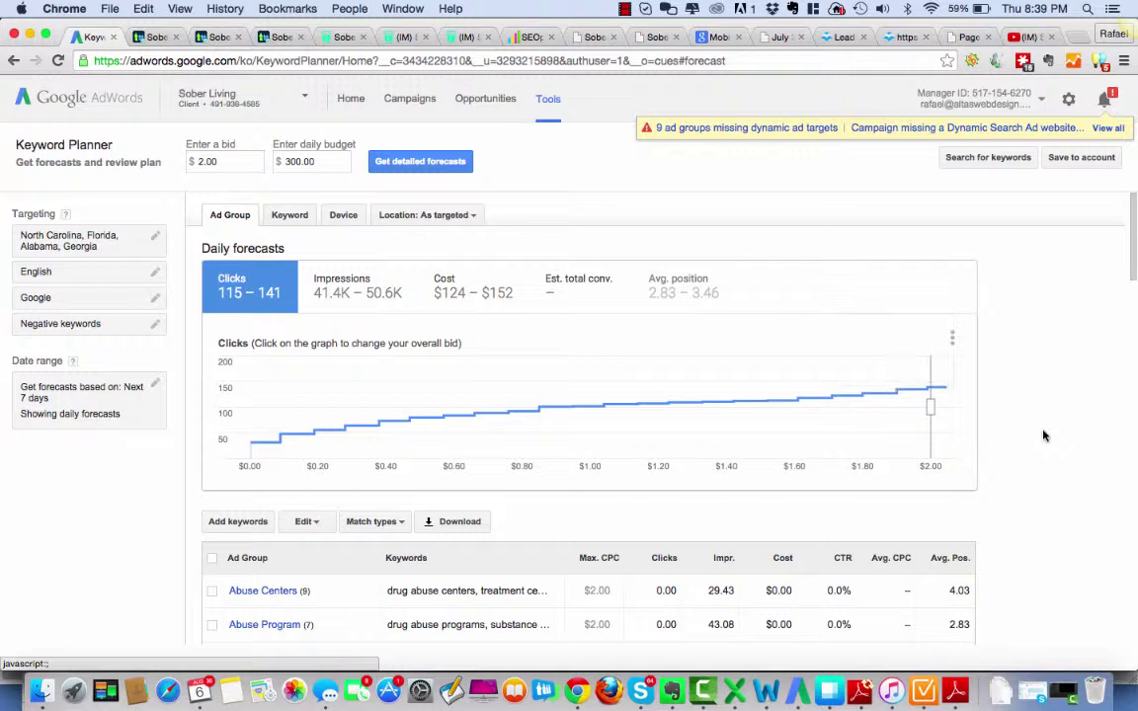
scroll(1042, 433, "down", 4)
scroll(1043, 436, "up", 3)
scroll(1043, 435, "up", 2)
Step: Open the Sober Living campaigns overview in AdWords, then view and close the account notifications
left_click(418, 109)
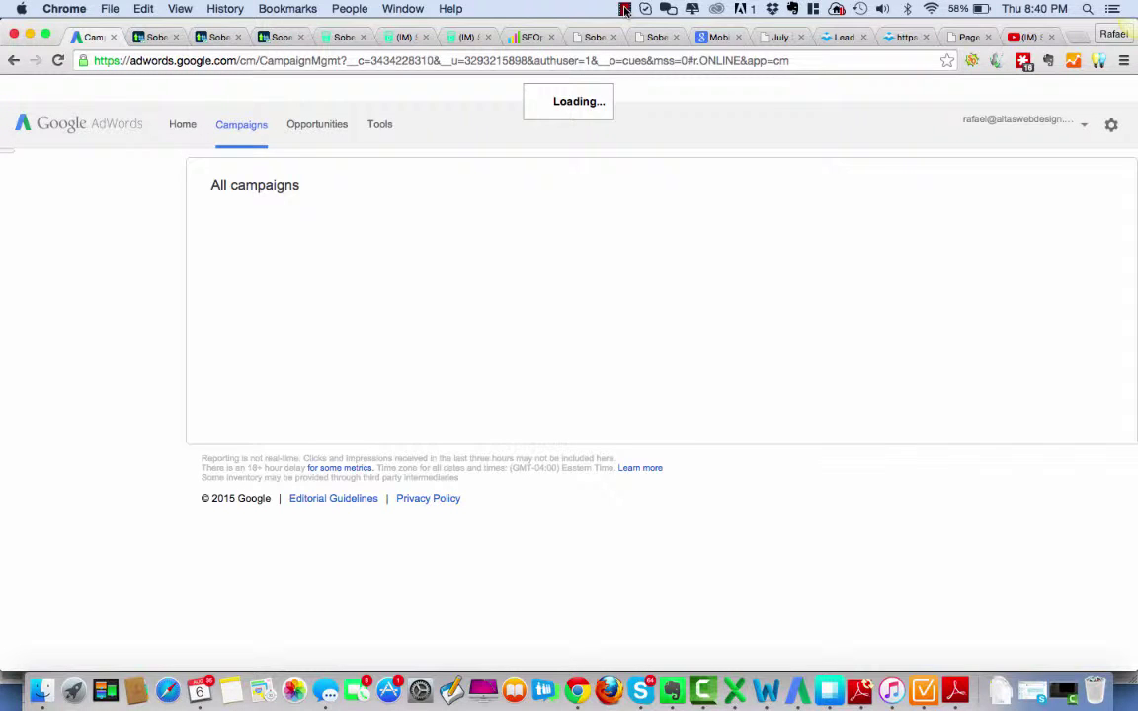
left_click(624, 10)
left_click(625, 10)
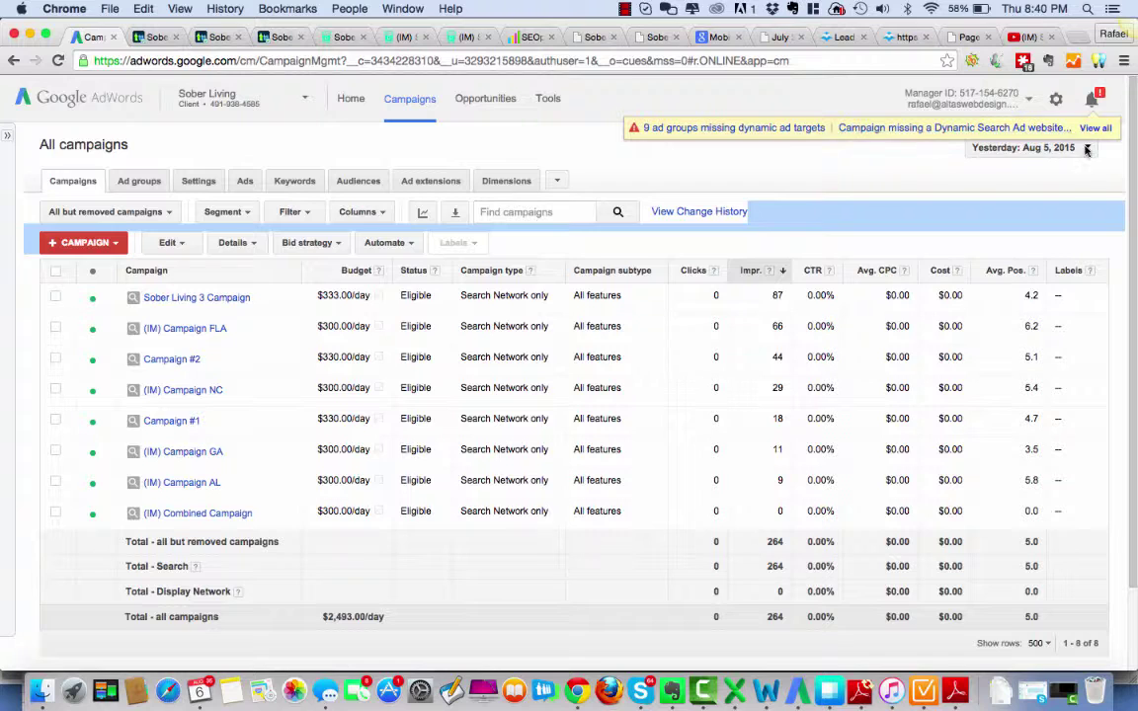
left_click(1095, 97)
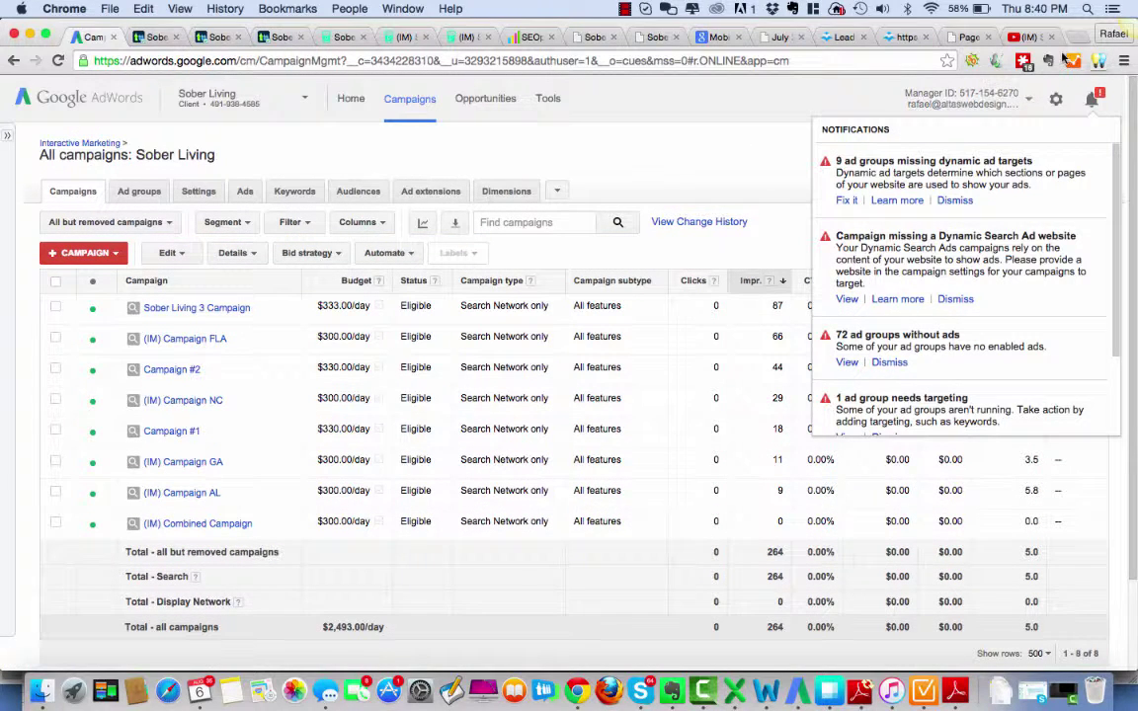
left_click(751, 170)
Step: Set the campaigns overview's date range to This week (Mon - Today)
left_click(978, 146)
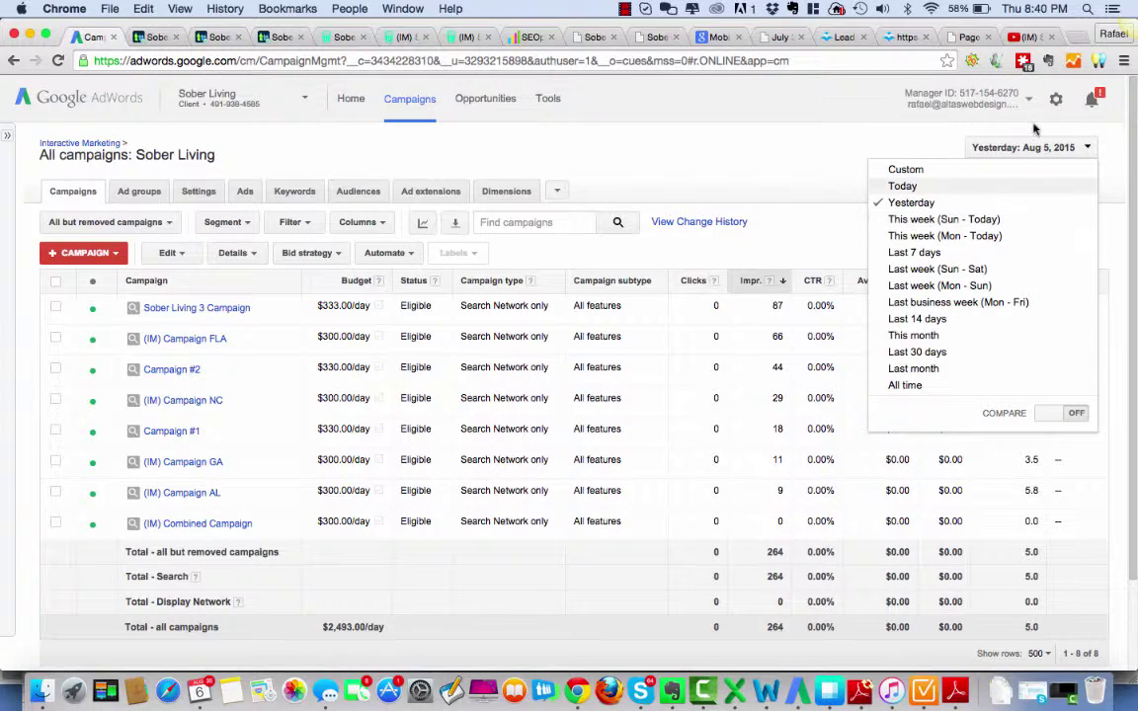
left_click(906, 170)
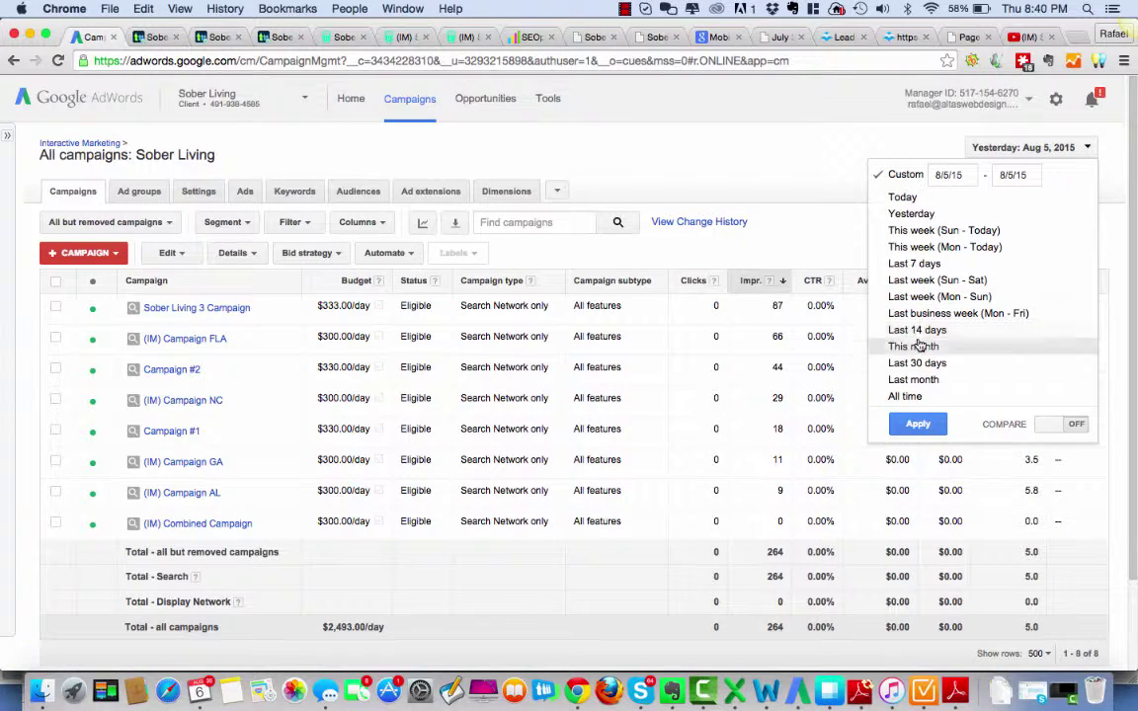
left_click(918, 248)
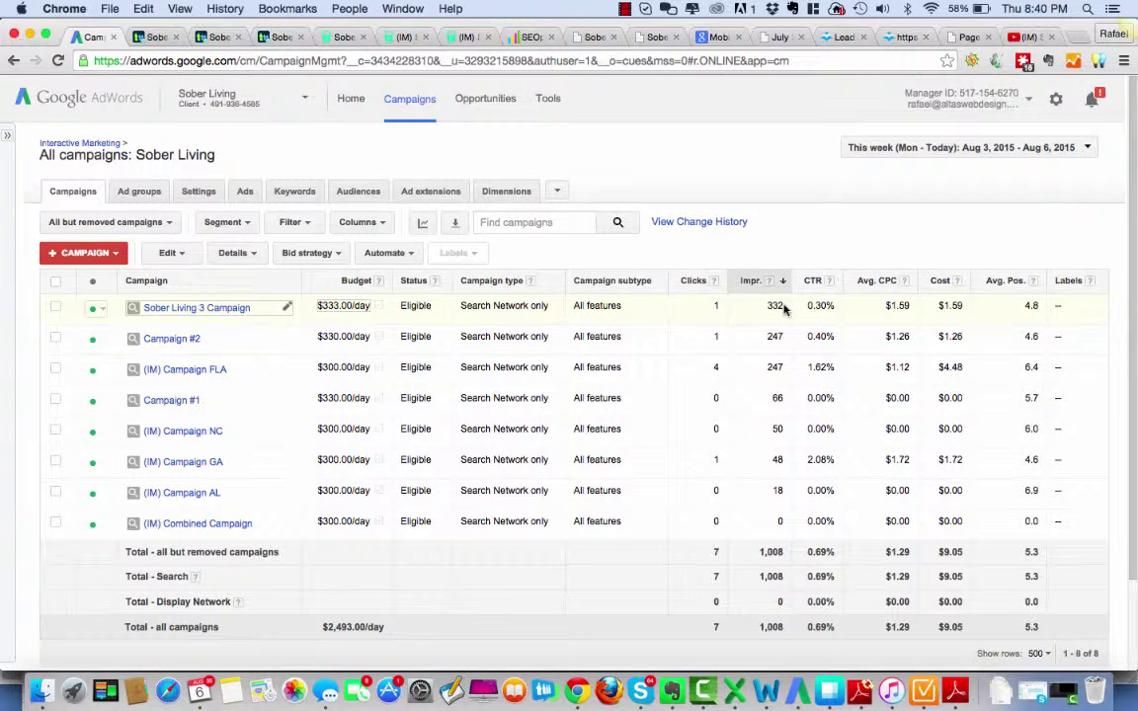
Step: Check the impressions and clicks of Sober Living 3 Campaign and the clicks of Campaign #2
left_click_drag(786, 309, 763, 304)
left_click_drag(719, 309, 707, 306)
left_click_drag(720, 341, 710, 337)
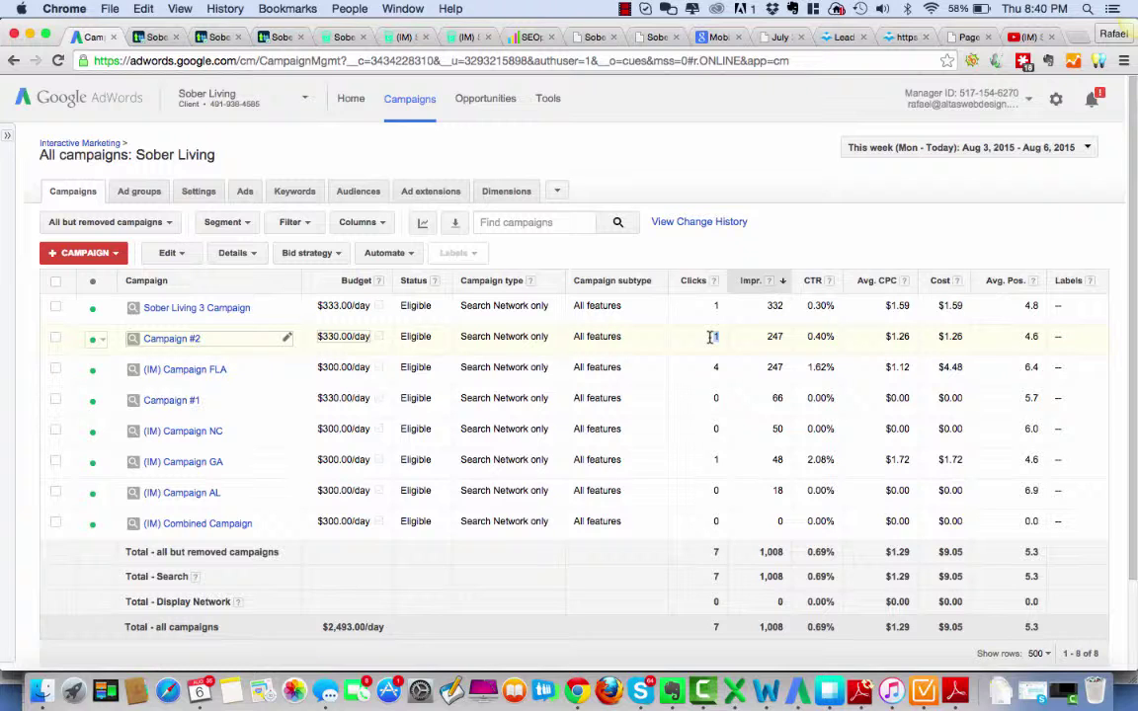
Step: Open Sober Living 3 Campaign's keywords and review the status and impressions of its highest-impression keywords
left_click(176, 314)
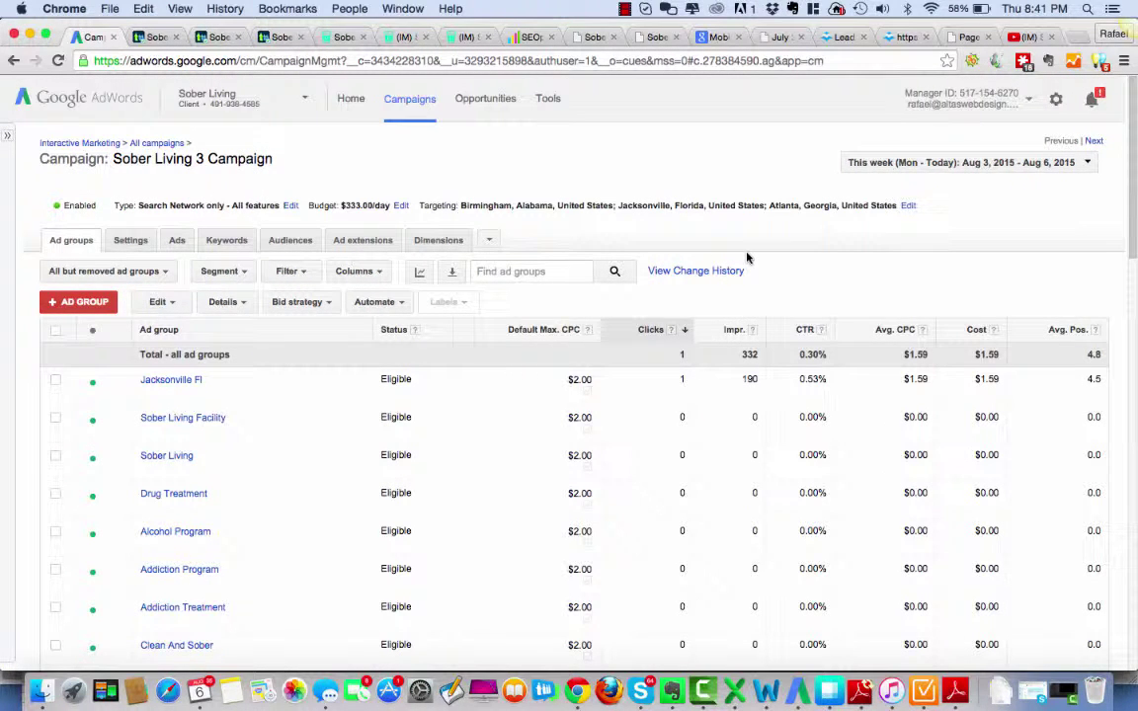
left_click(220, 243)
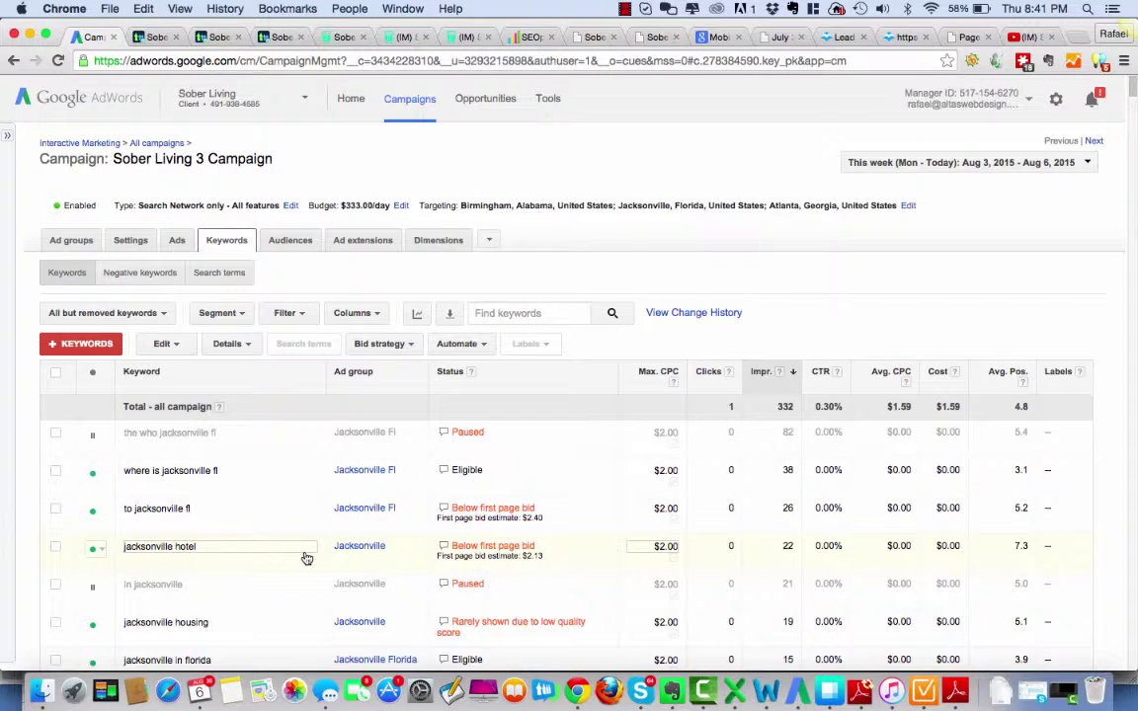
scroll(306, 558, "down", 2)
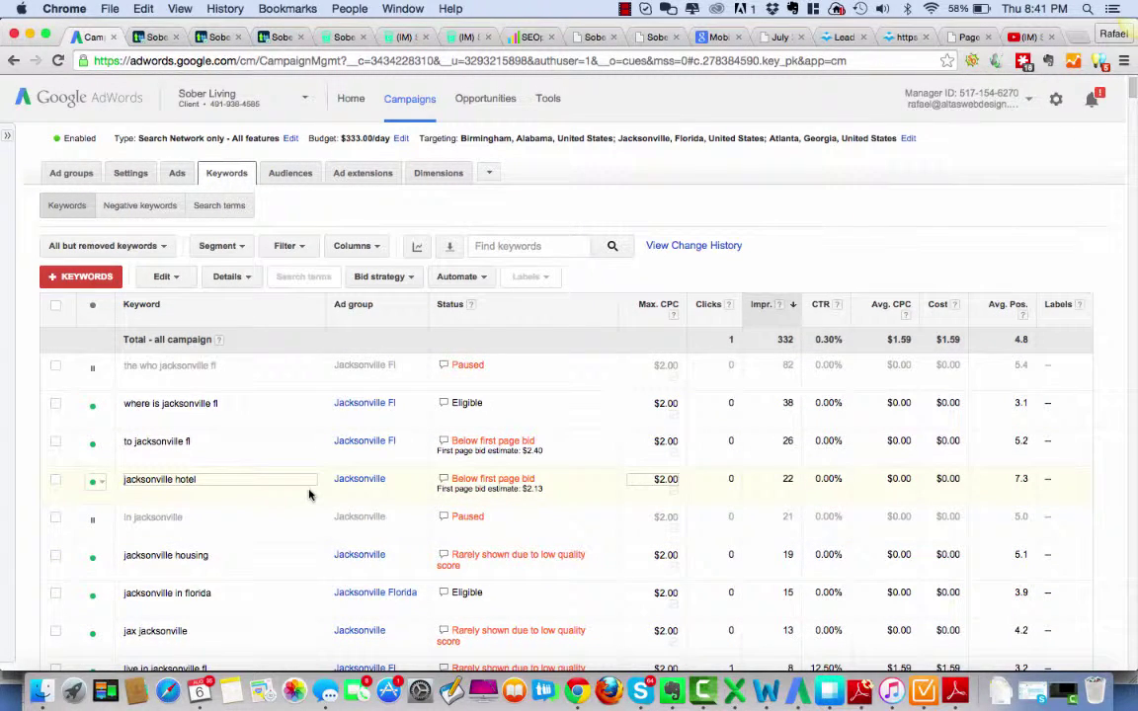
scroll(309, 495, "down", 3)
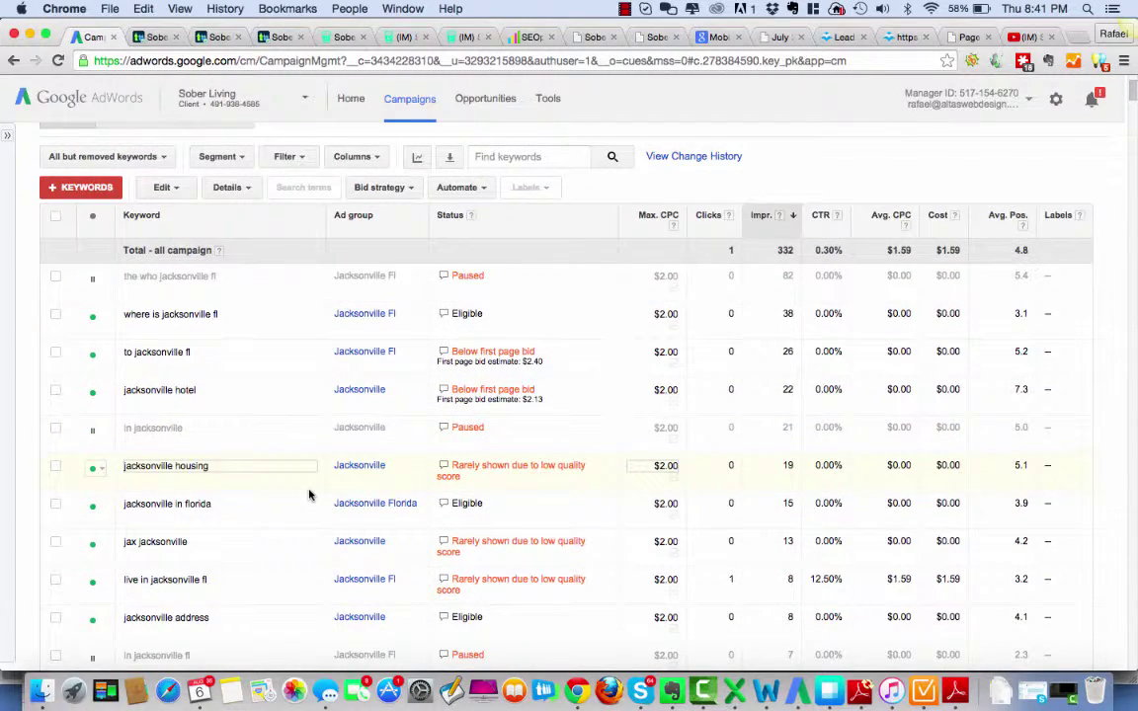
scroll(309, 495, "down", 1)
scroll(309, 495, "up", 1)
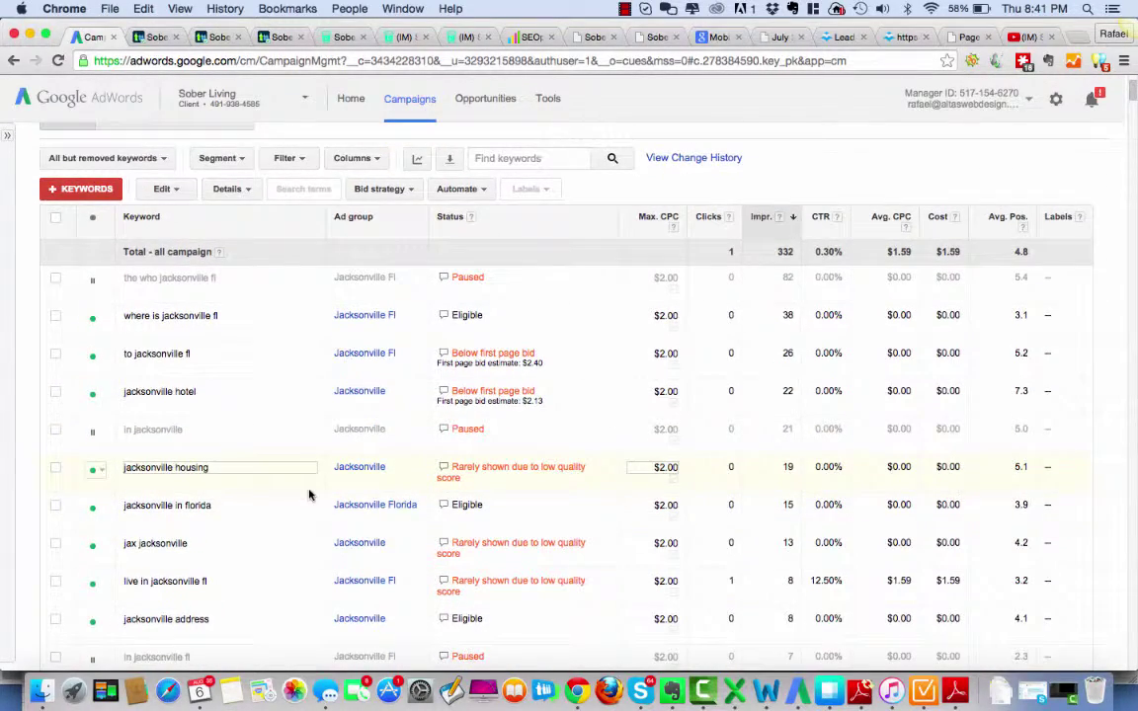
scroll(309, 495, "up", 1)
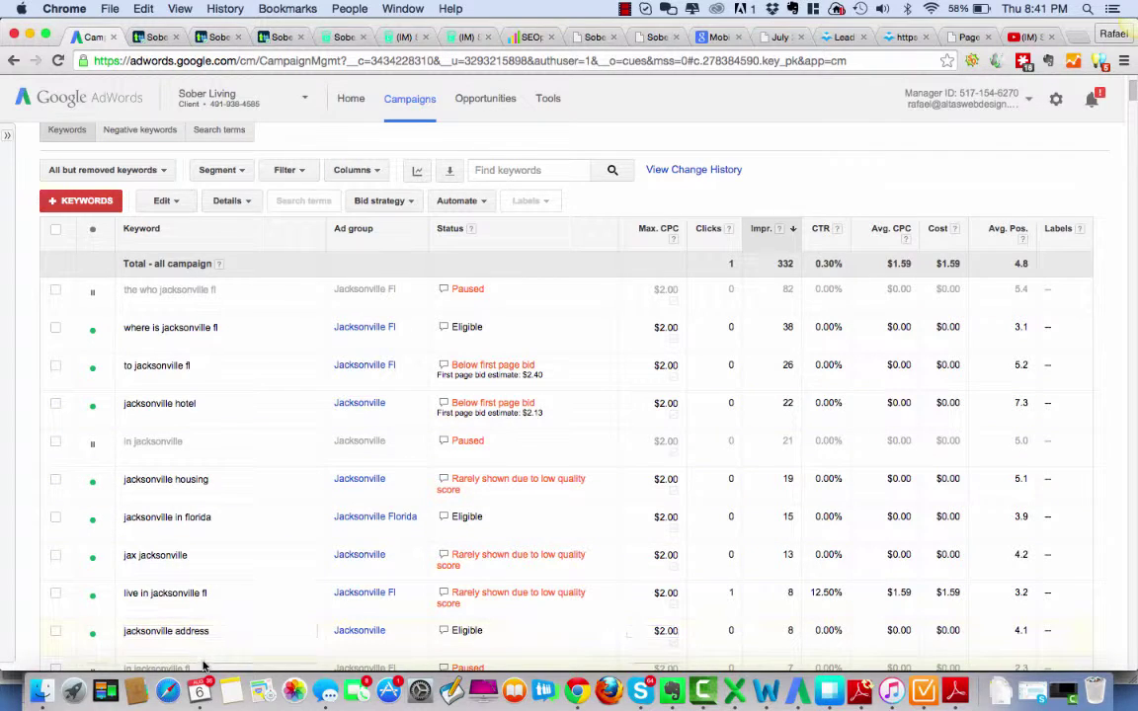
Step: Examine the remaining keywords of Sober Living 3 Campaign, including their ad groups, statuses and first page bid estimates
scroll(241, 488, "down", 5)
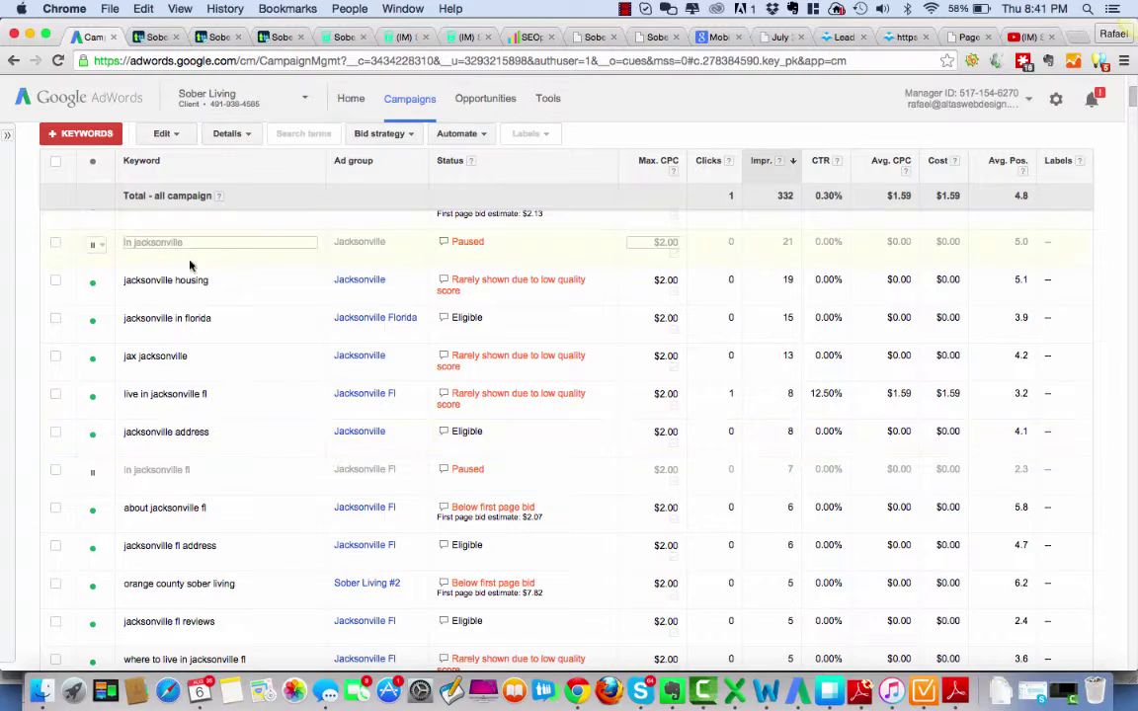
scroll(177, 560, "down", 1)
scroll(176, 560, "down", 10)
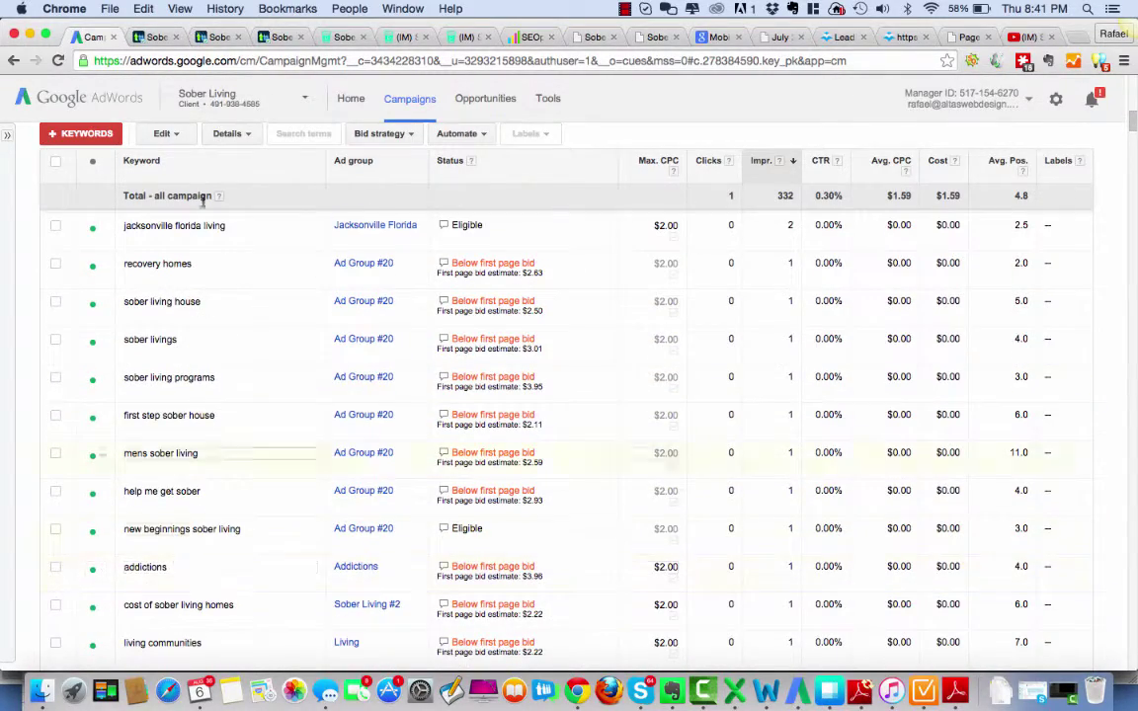
scroll(216, 534, "up", 5)
scroll(216, 533, "down", 10)
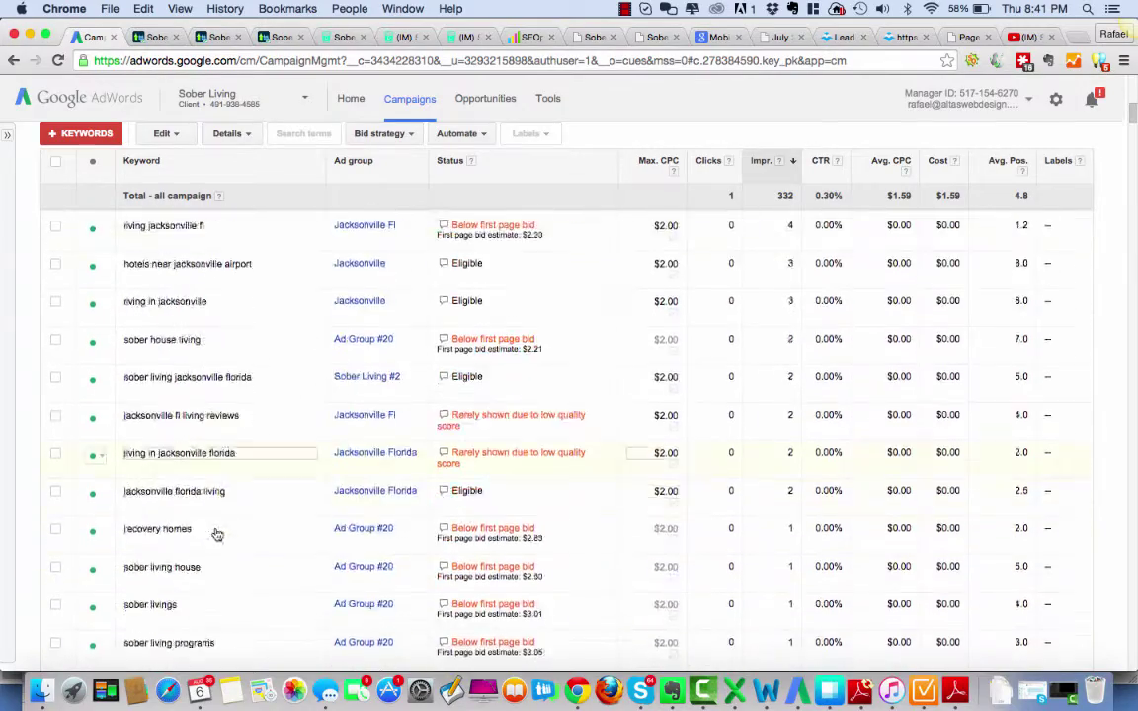
scroll(216, 534, "down", 4)
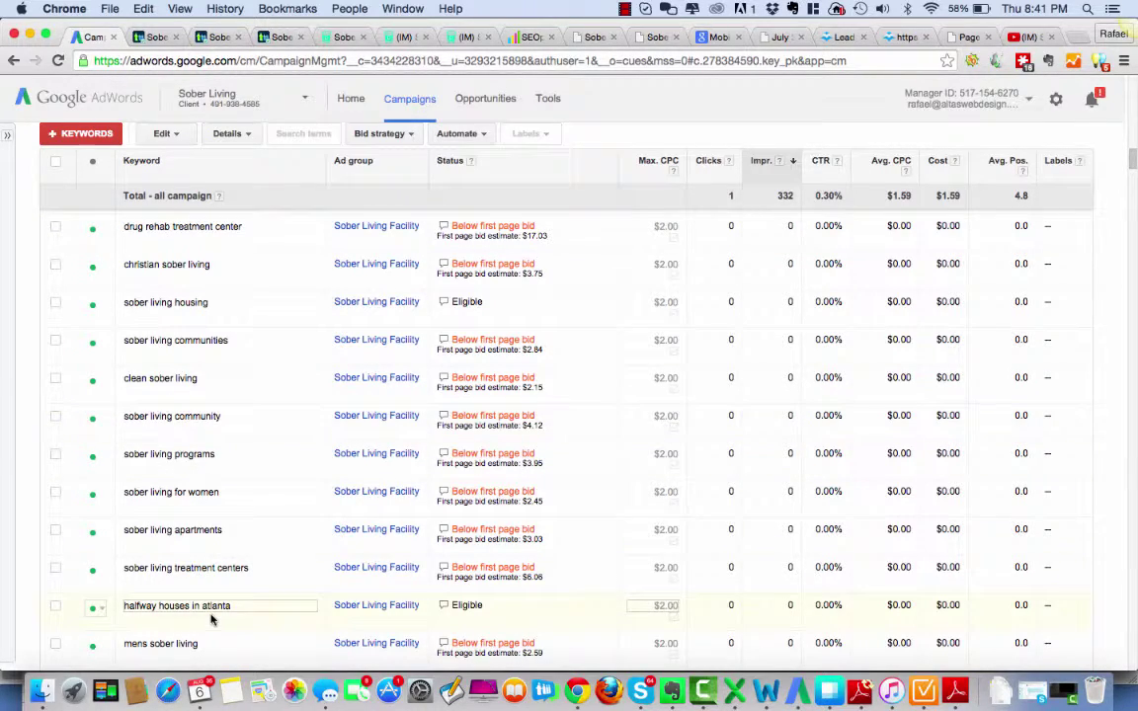
scroll(210, 618, "down", 7)
scroll(210, 621, "up", 15)
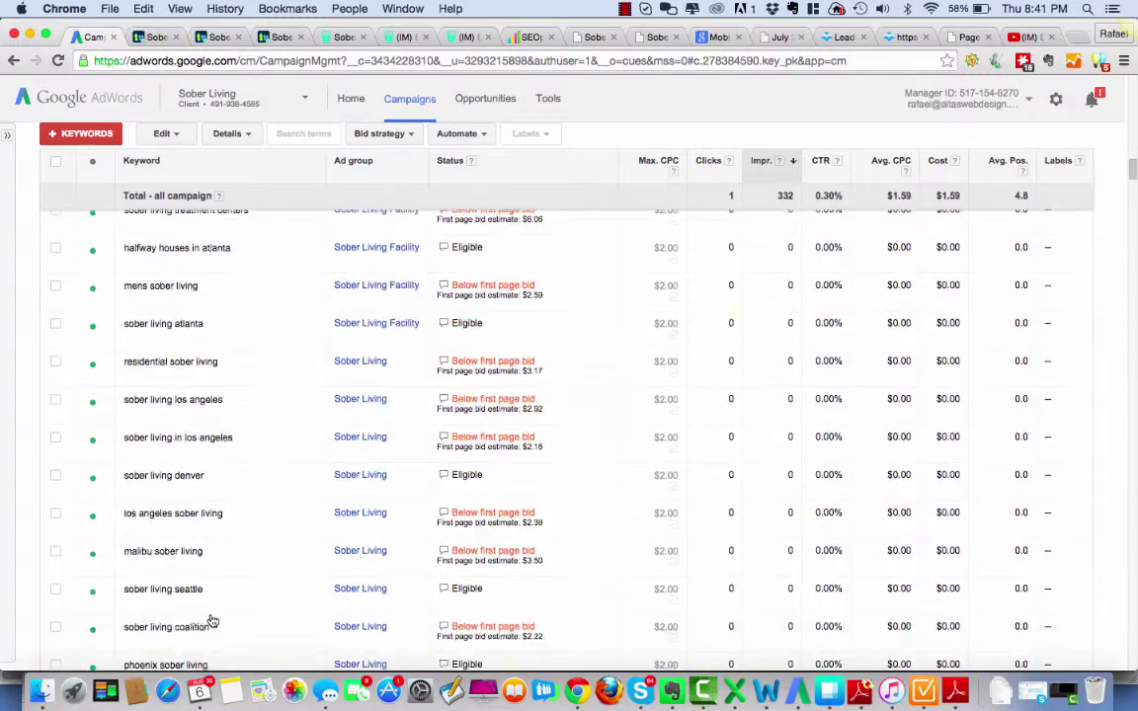
scroll(210, 660, "up", 2)
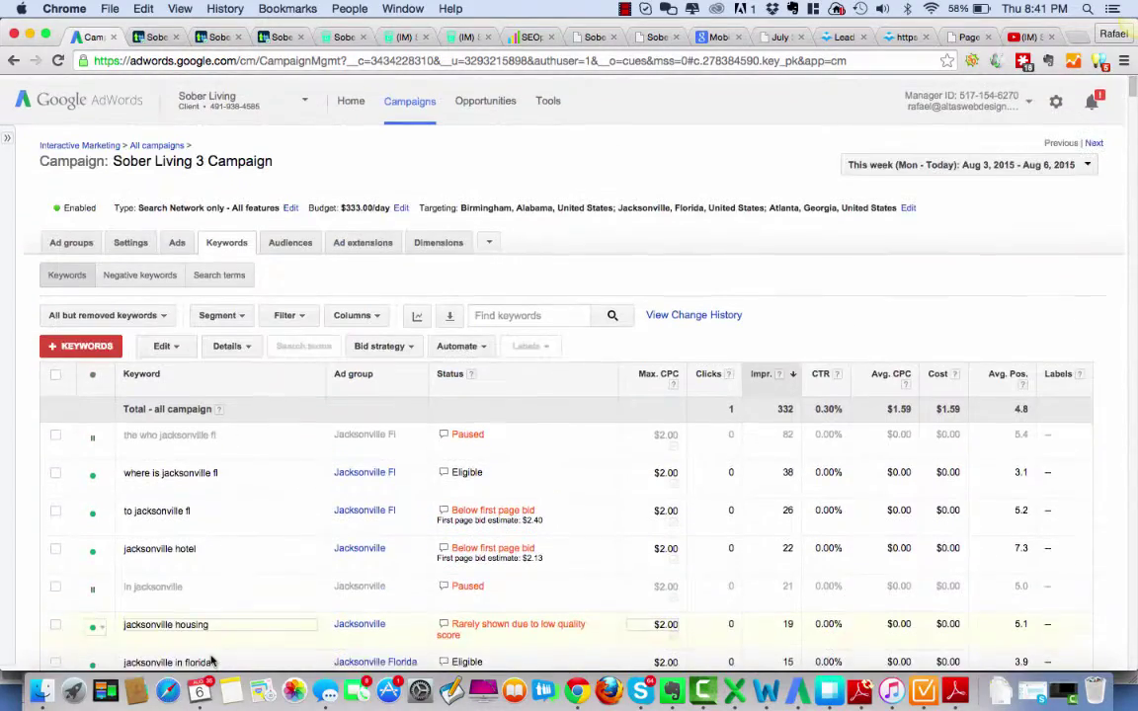
Step: Return to the all-campaigns overview and open the keyword list of Campaign #2
left_click(163, 144)
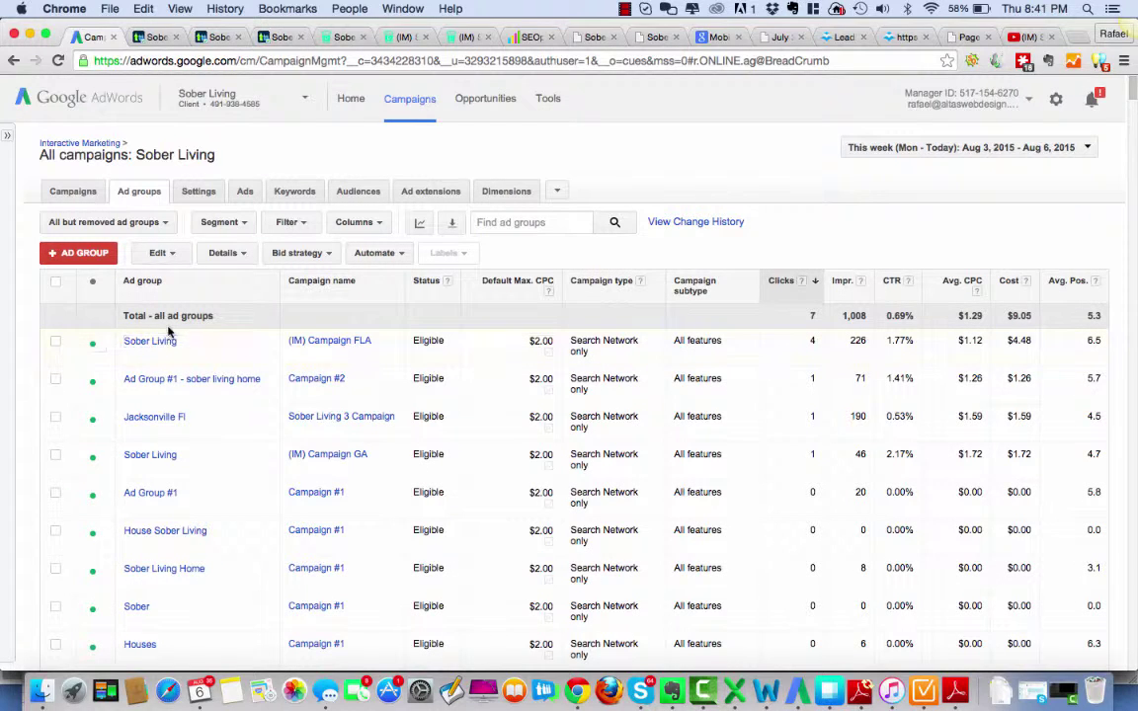
left_click(82, 193)
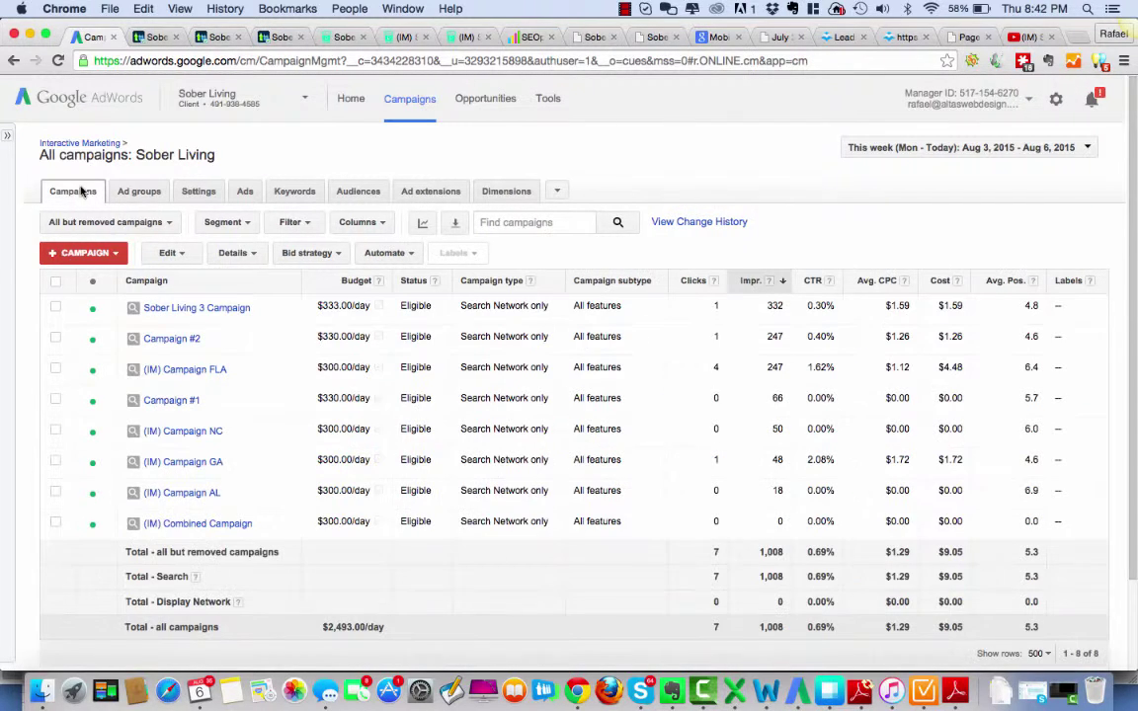
left_click(173, 339)
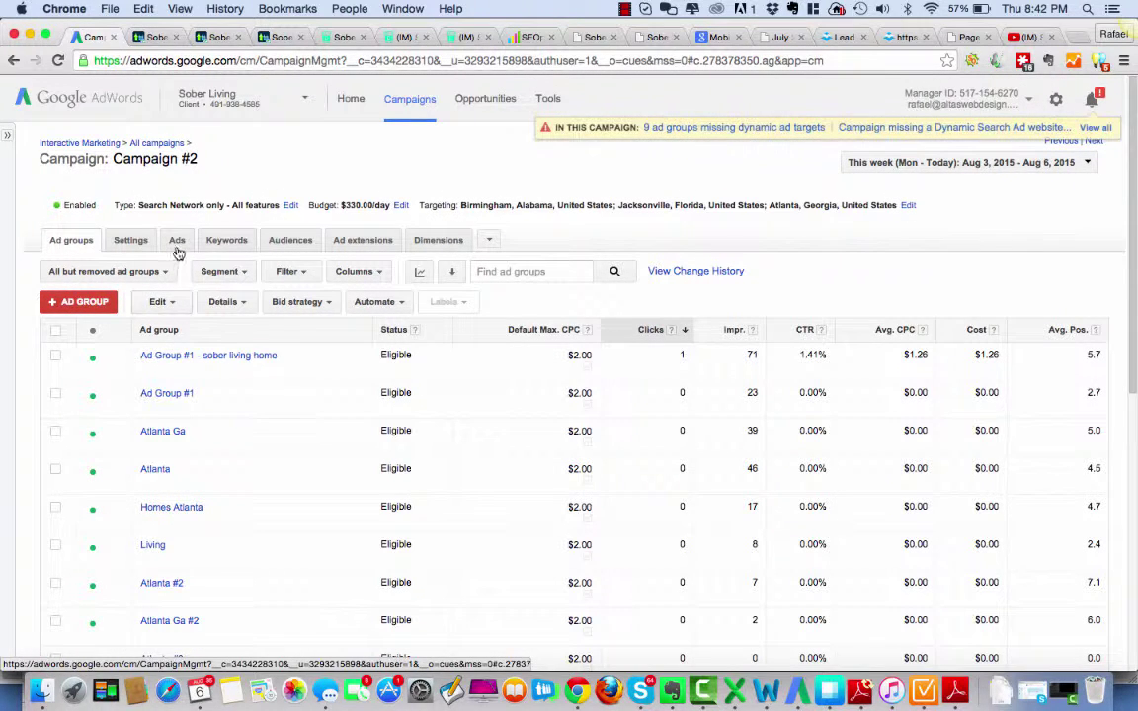
left_click(230, 241)
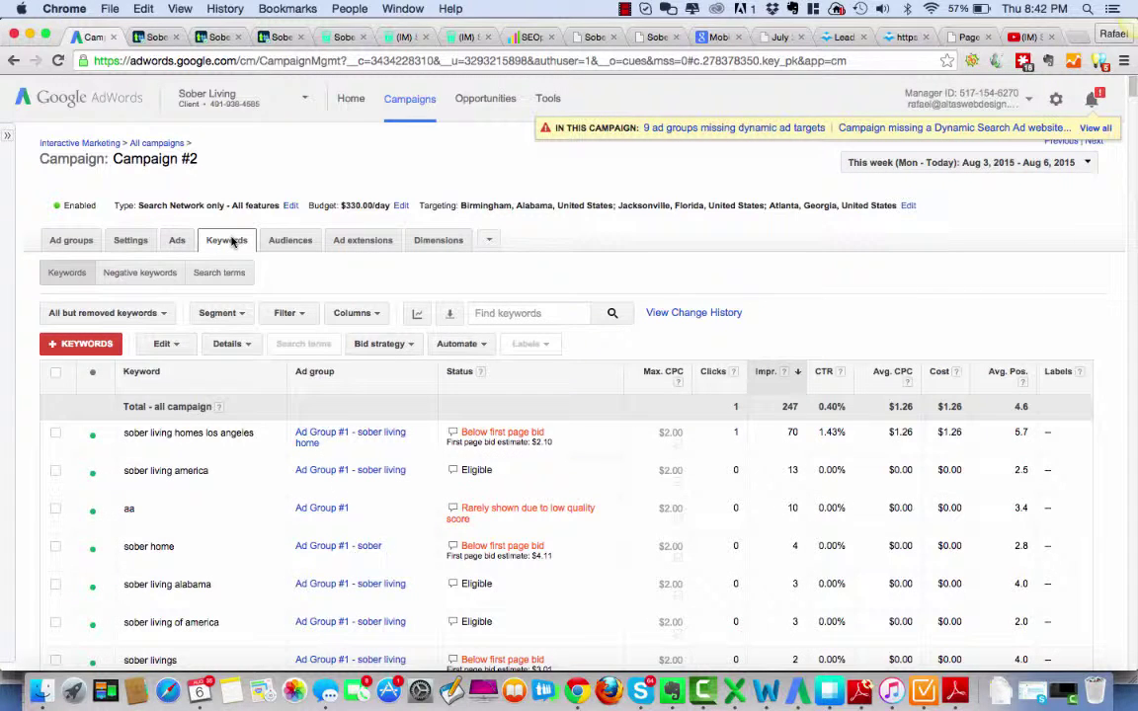
Step: Examine Campaign #2's keyword list for keyword wording, ad group assignment, paused or eligible status and impressions
scroll(232, 521, "down", 3)
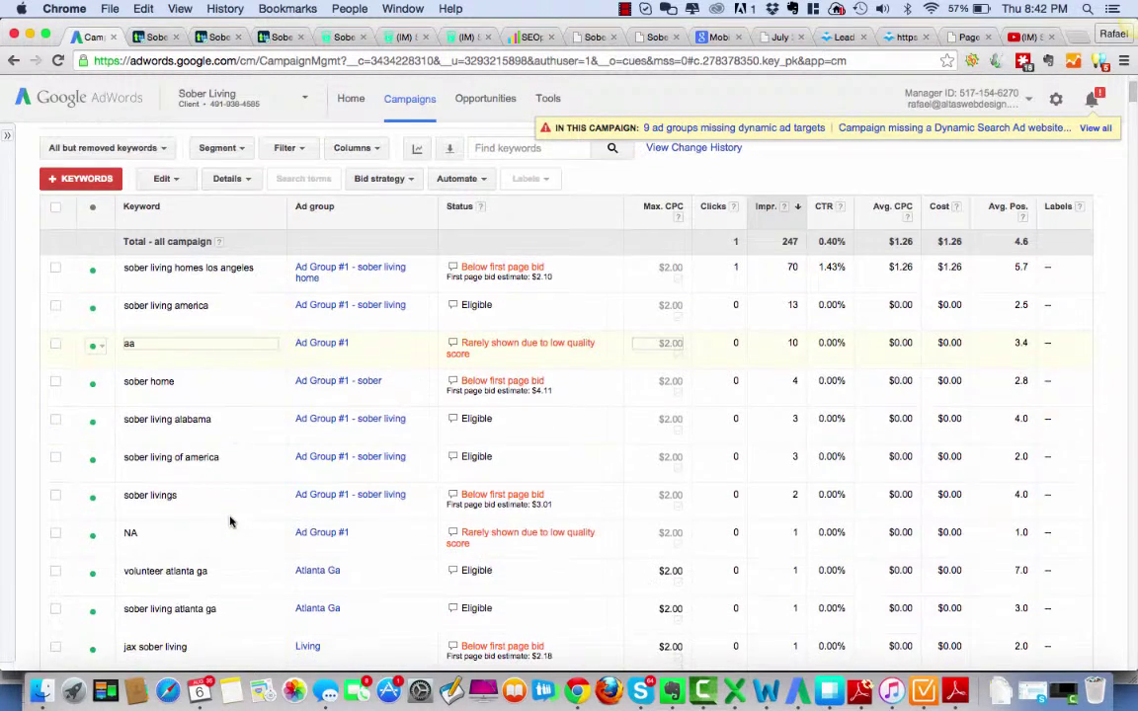
scroll(230, 521, "down", 8)
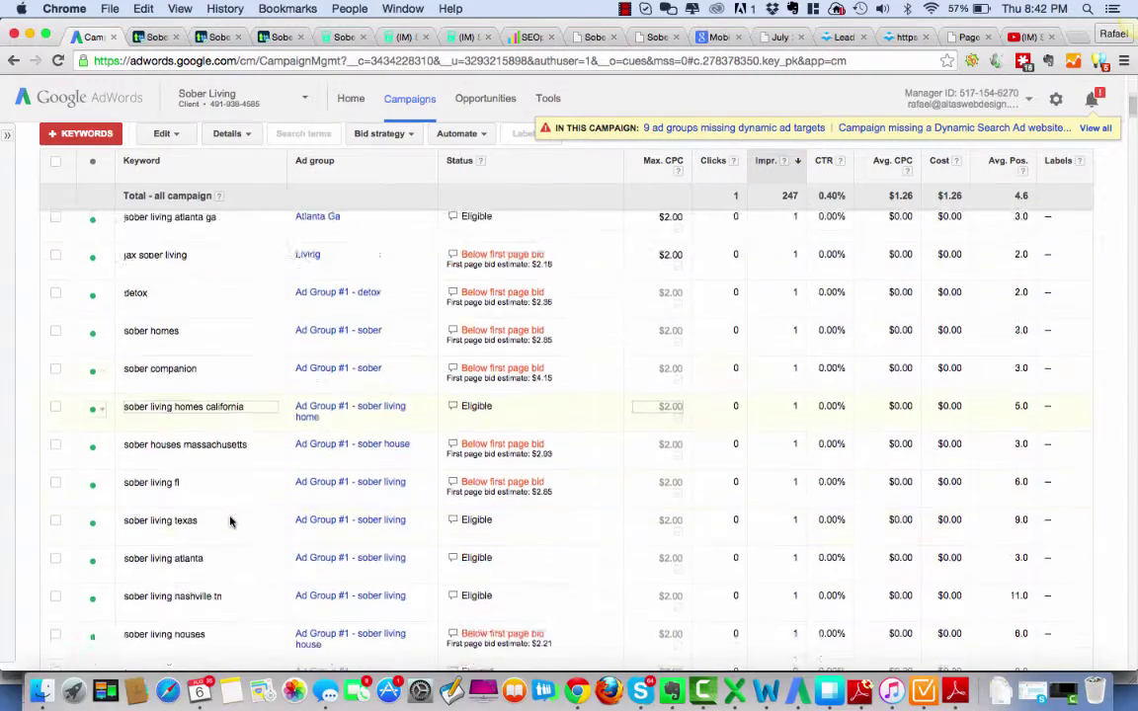
scroll(231, 521, "down", 5)
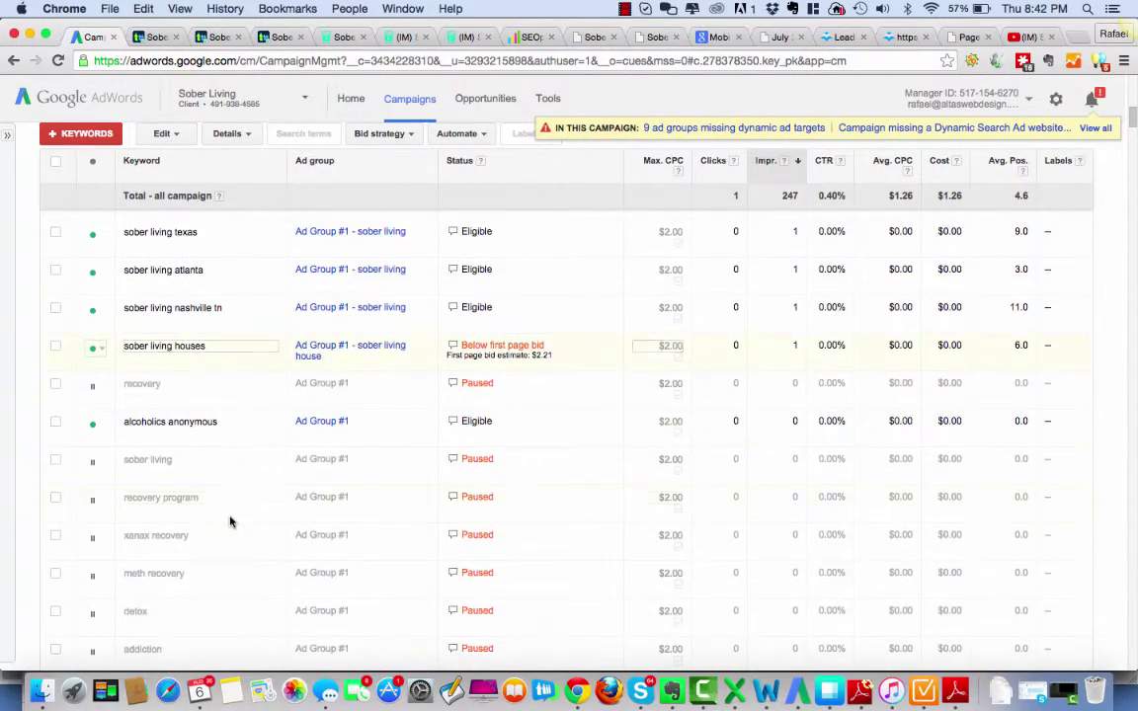
scroll(230, 521, "down", 10)
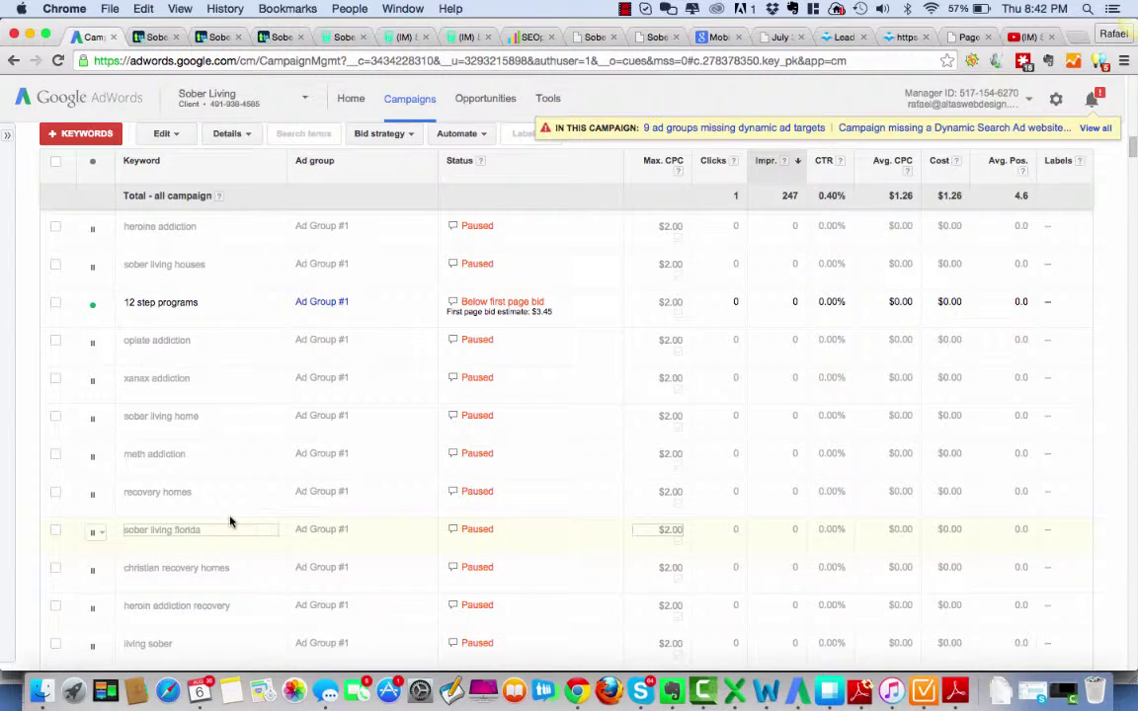
scroll(231, 521, "down", 10)
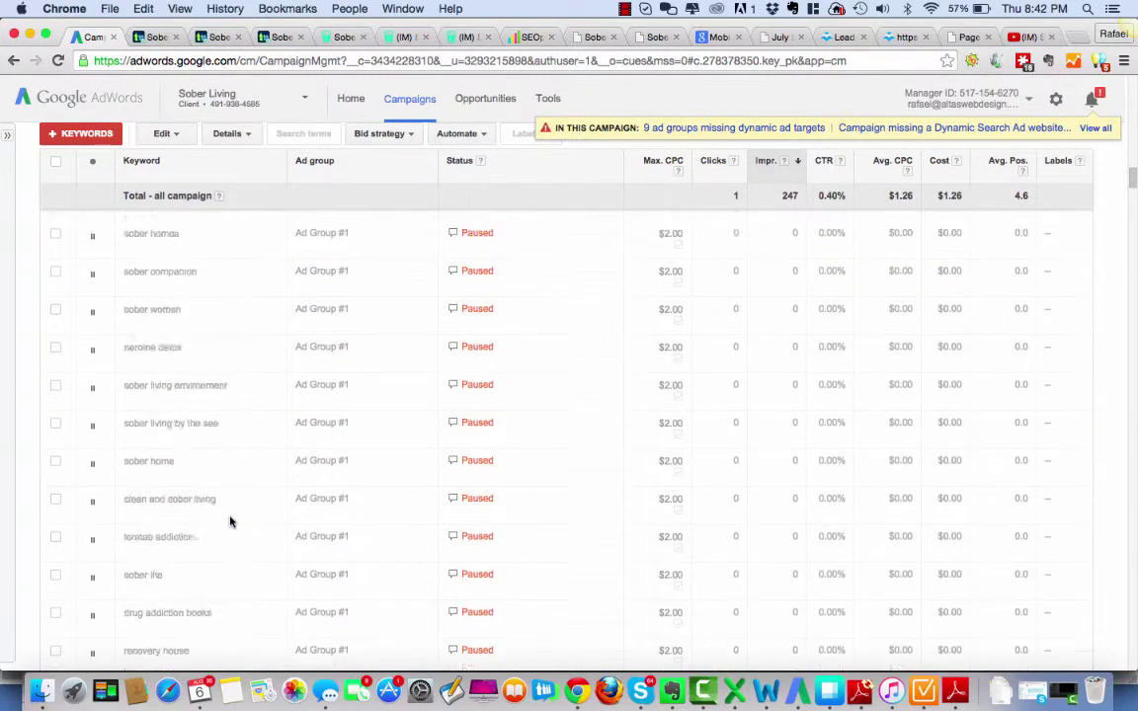
scroll(230, 521, "down", 15)
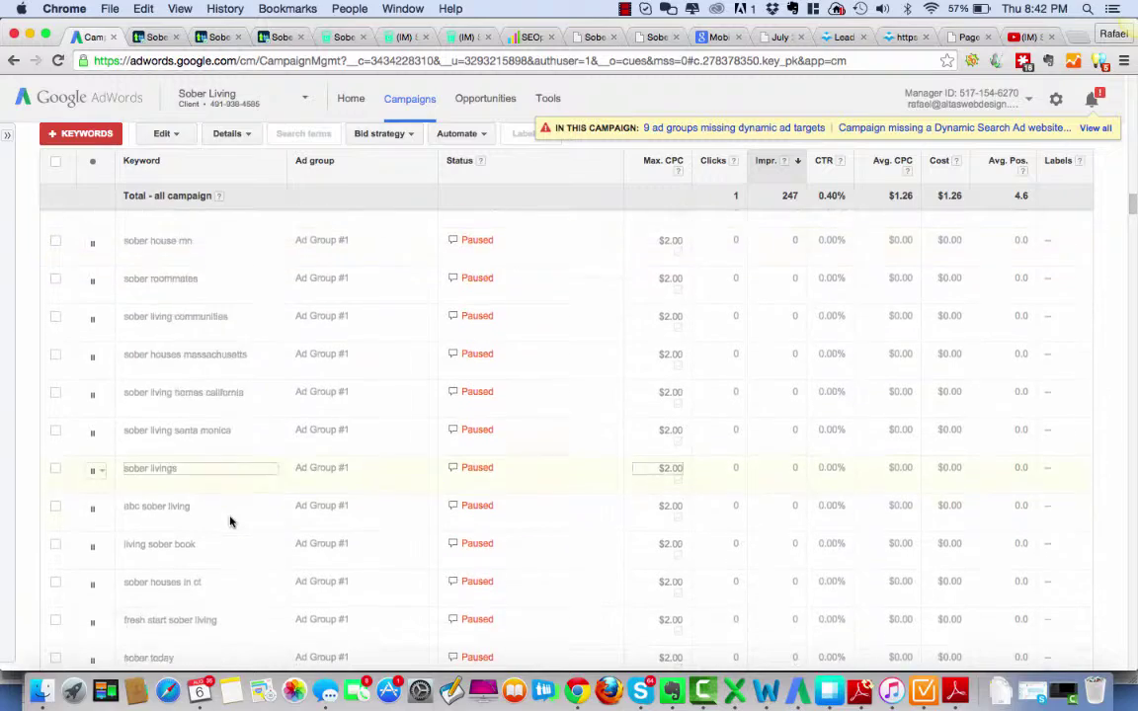
scroll(230, 520, "down", 6)
scroll(230, 521, "down", 12)
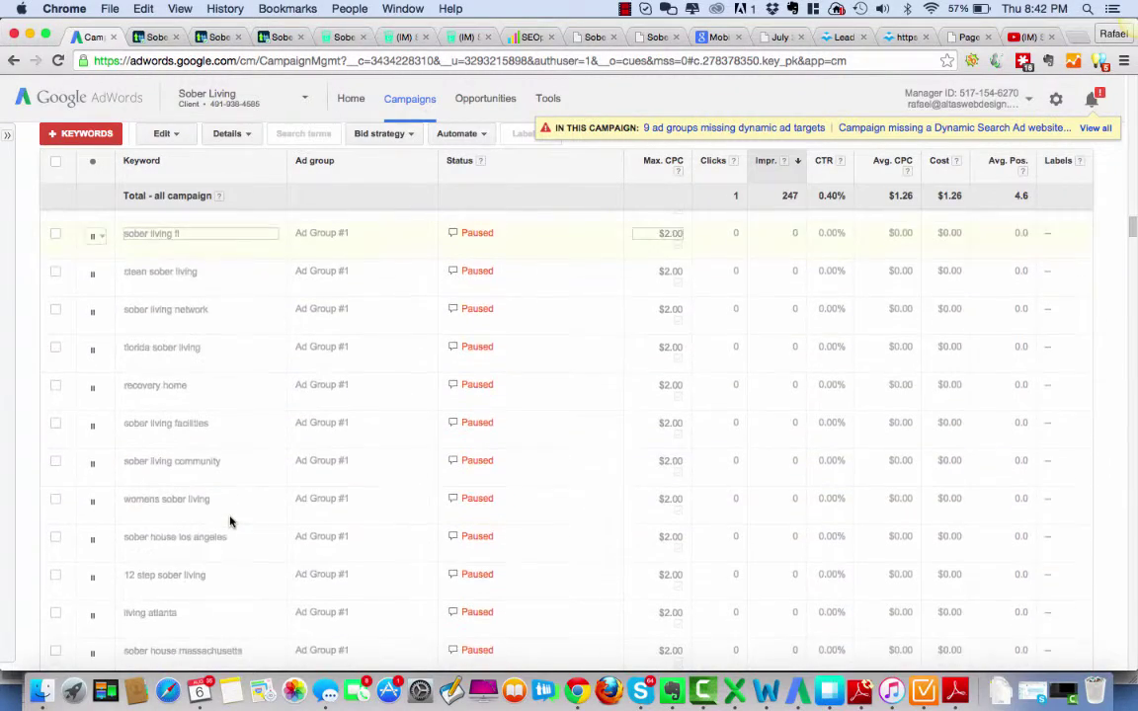
scroll(230, 523, "down", 10)
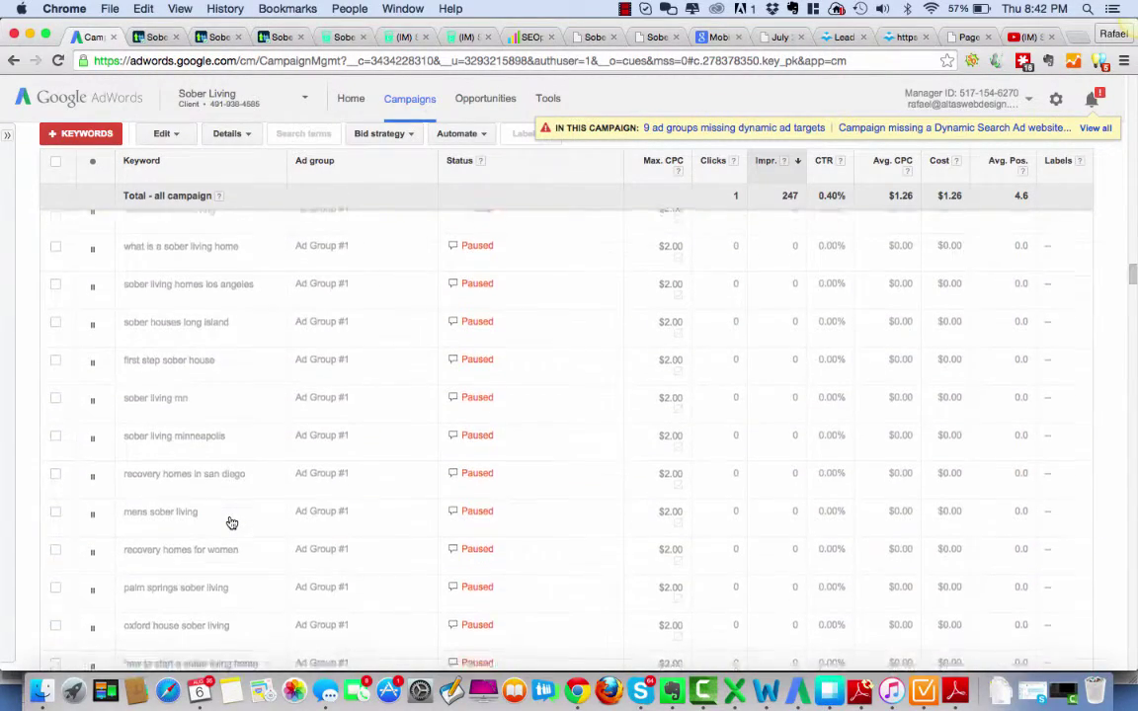
scroll(230, 523, "down", 15)
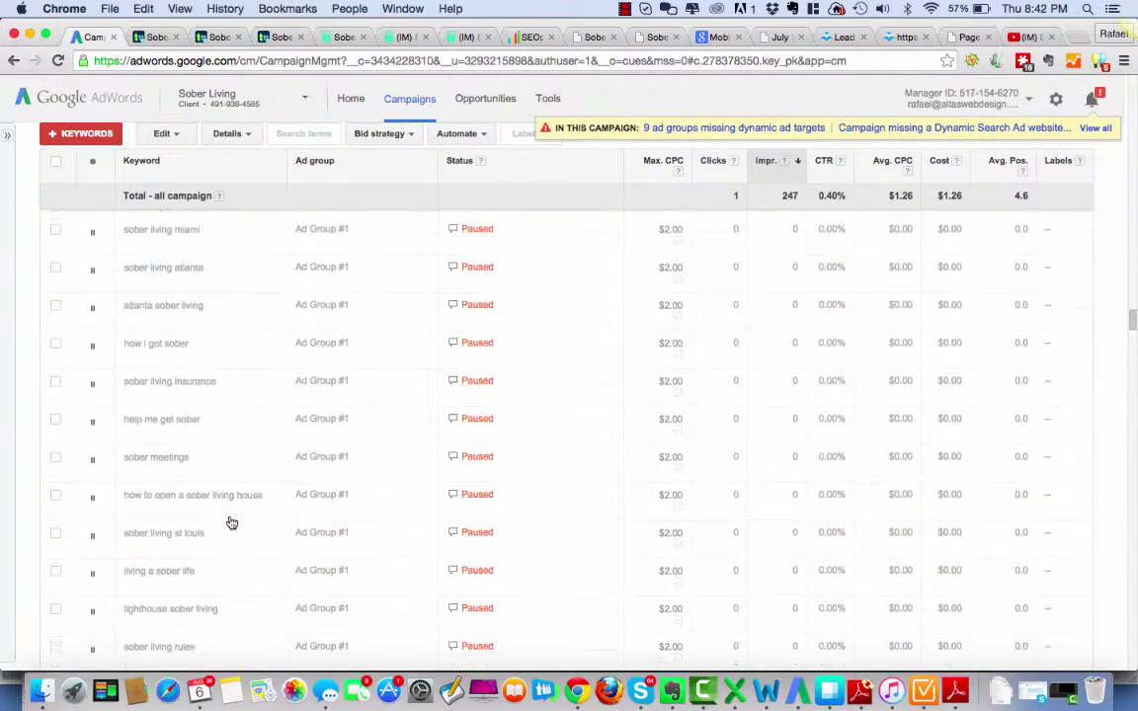
scroll(230, 523, "down", 5)
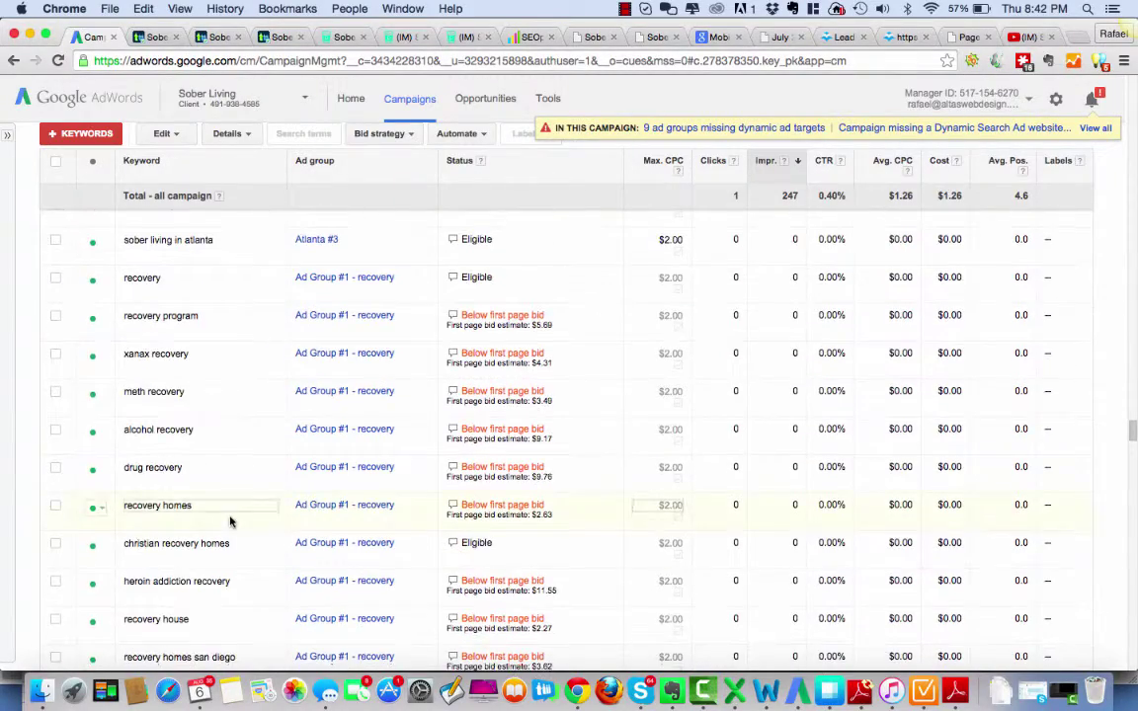
scroll(229, 533, "up", 8)
scroll(230, 550, "up", 10)
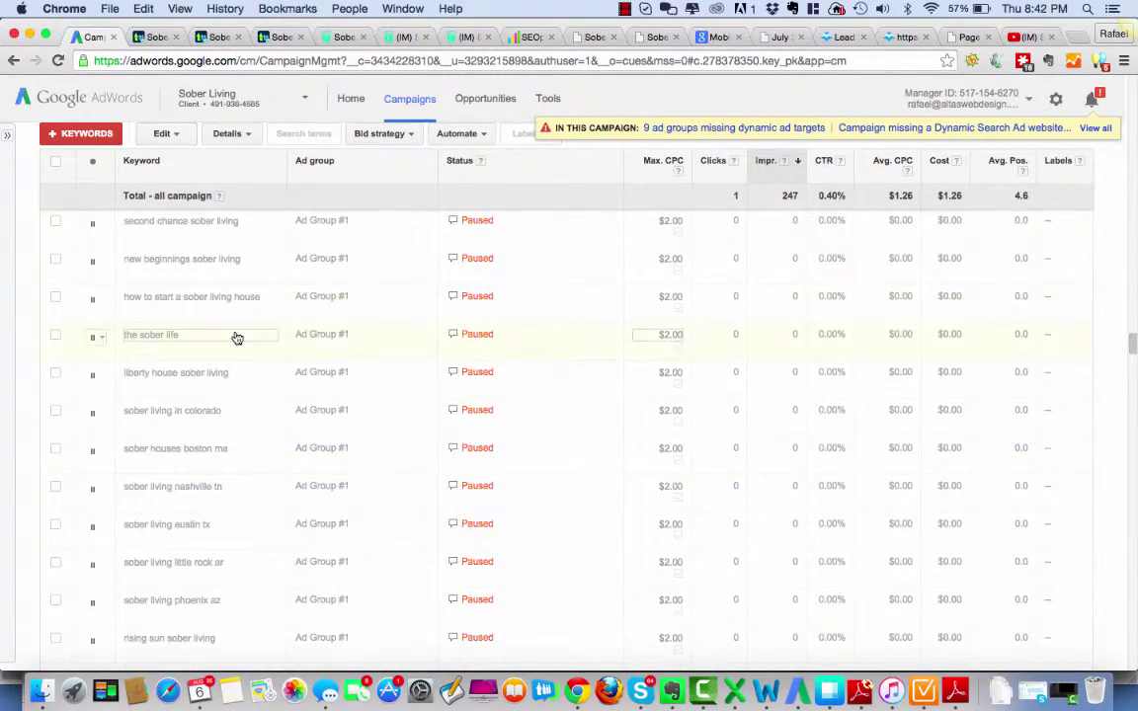
scroll(234, 394, "up", 12)
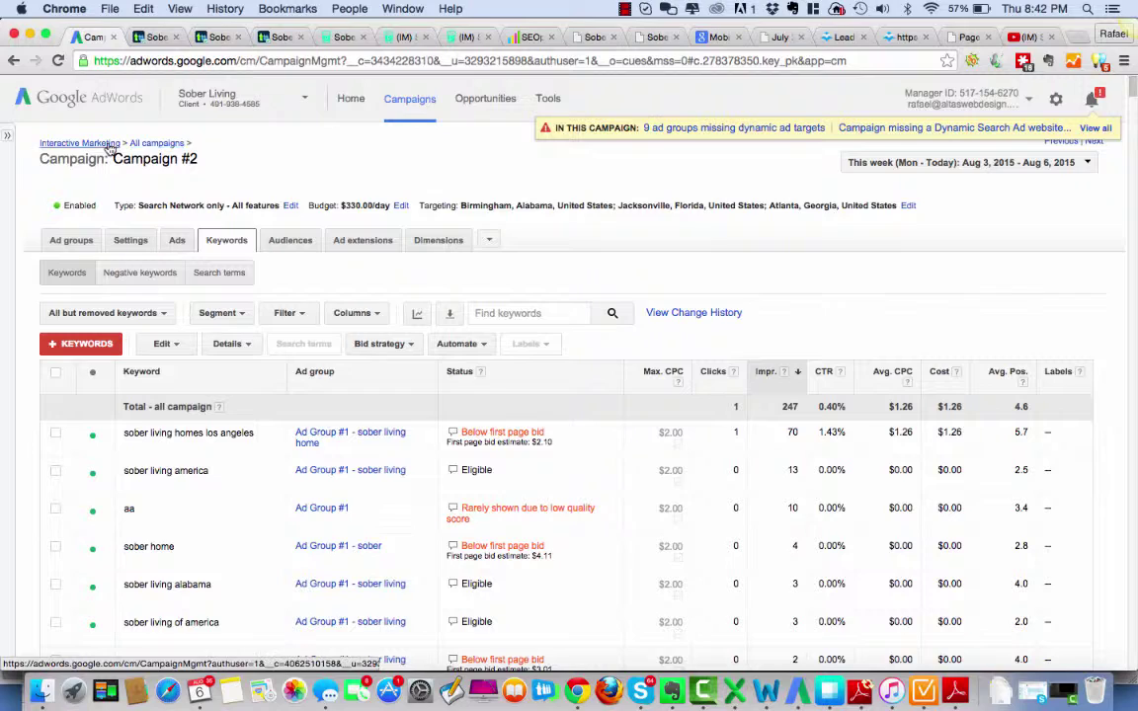
Step: Return to the all-campaigns overview and open the keyword list of Campaign #1
left_click(159, 145)
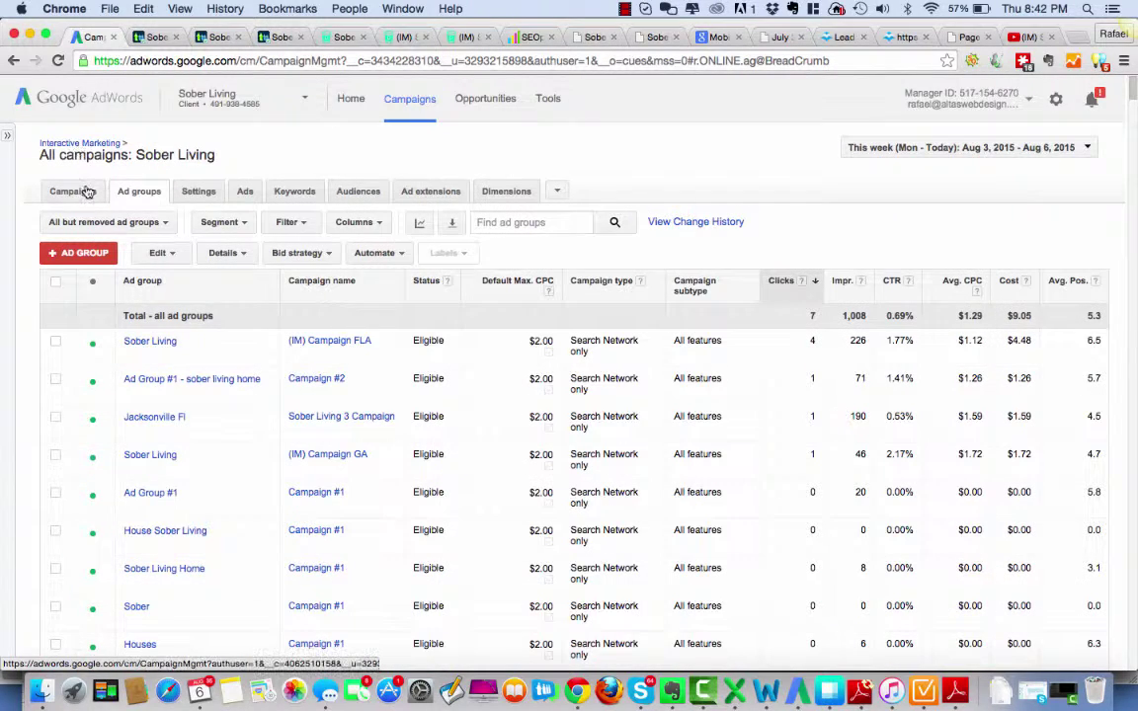
left_click(73, 191)
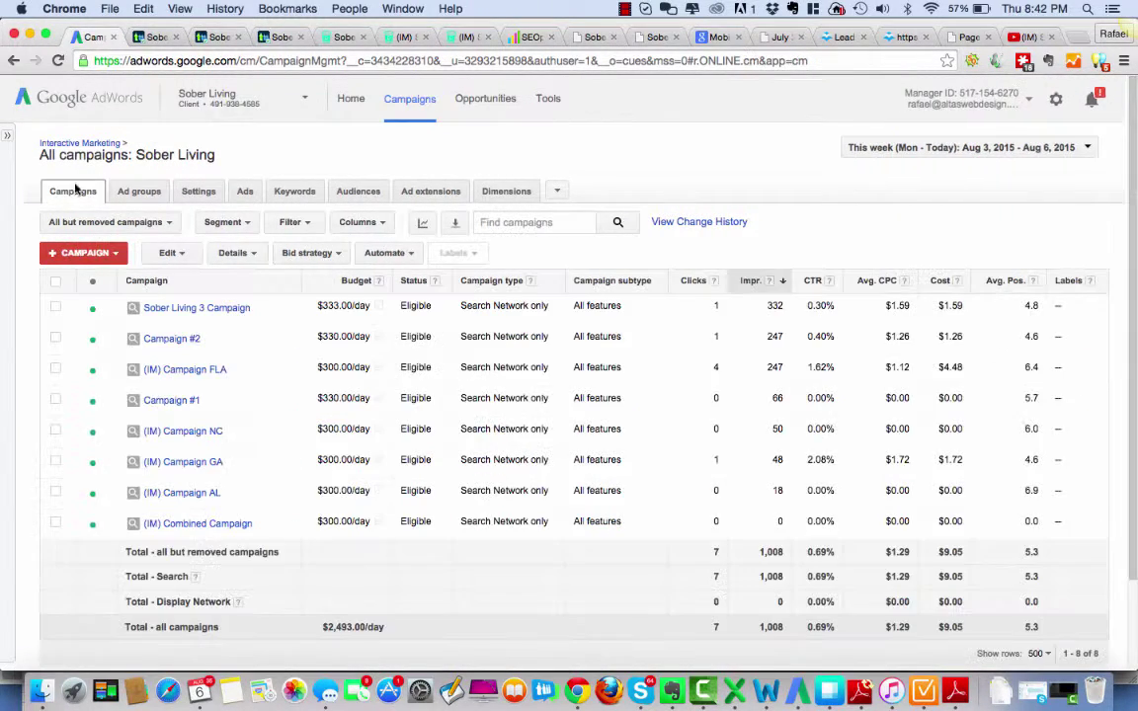
left_click(166, 400)
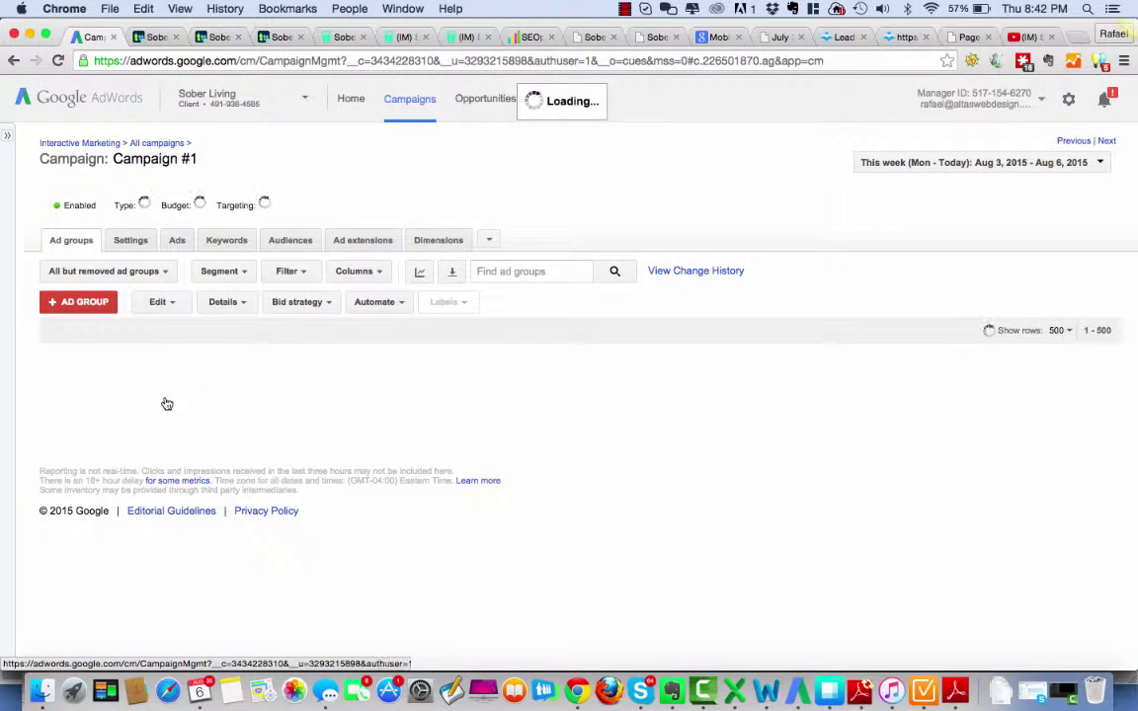
left_click(226, 240)
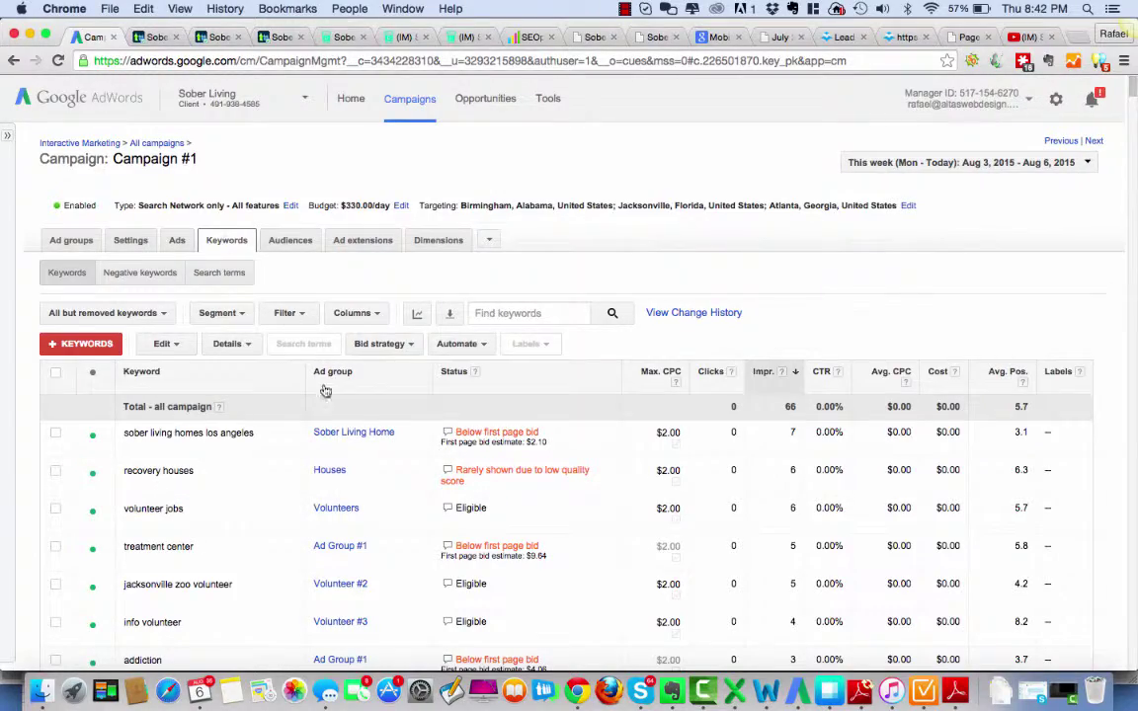
Step: Examine Campaign #1's full keyword list for keyword themes, ad group assignment, status and first page bid estimates
scroll(251, 533, "down", 15)
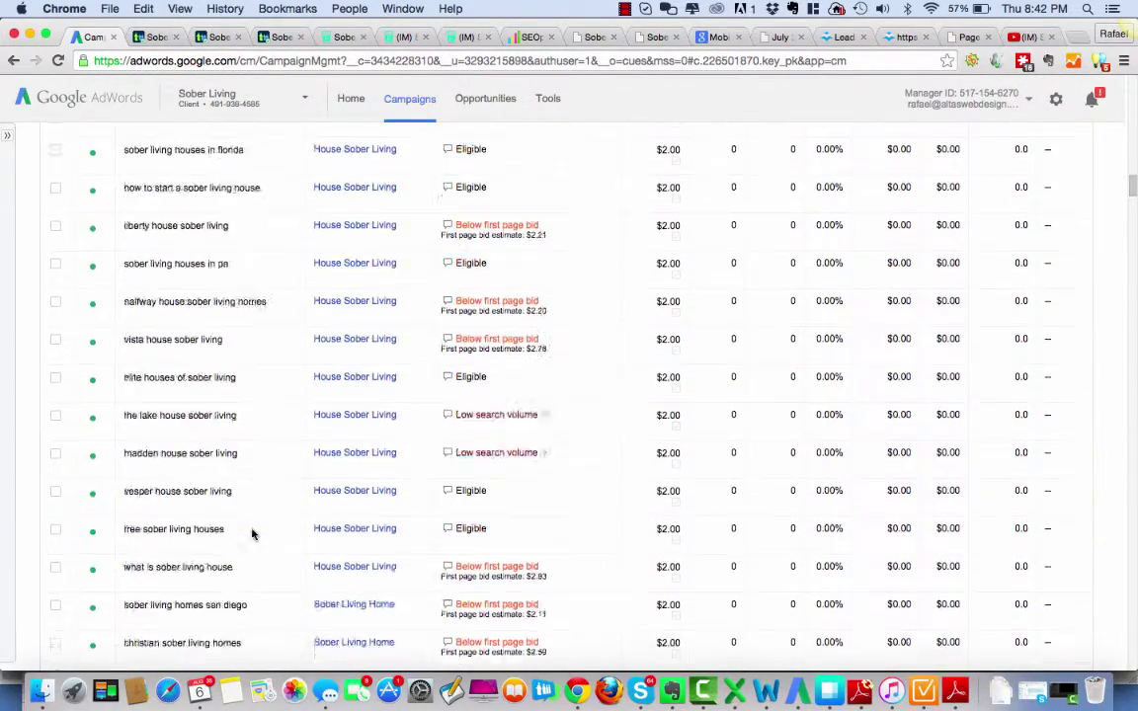
scroll(251, 533, "down", 20)
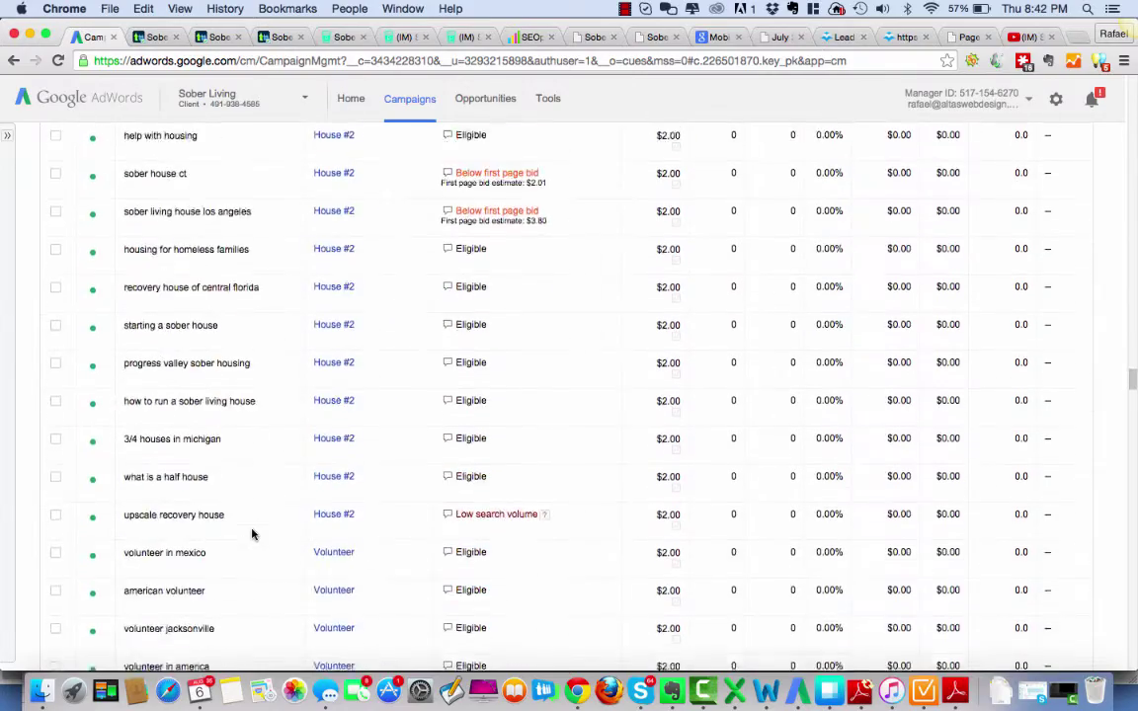
scroll(251, 533, "down", 20)
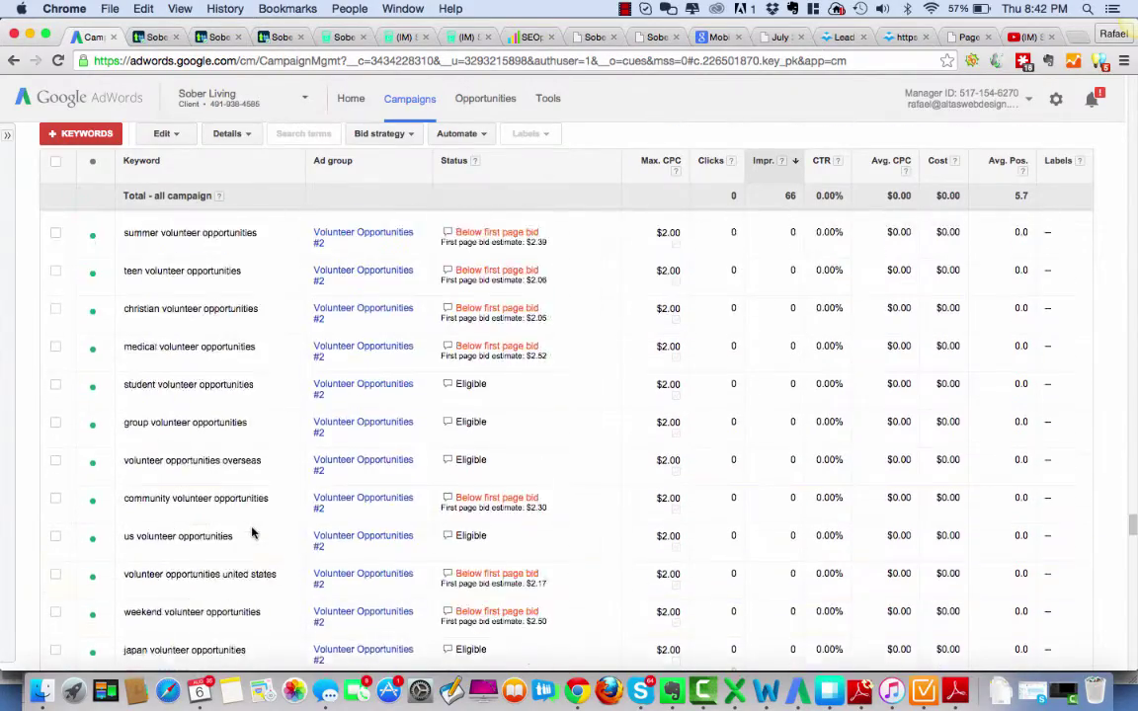
scroll(251, 533, "down", 20)
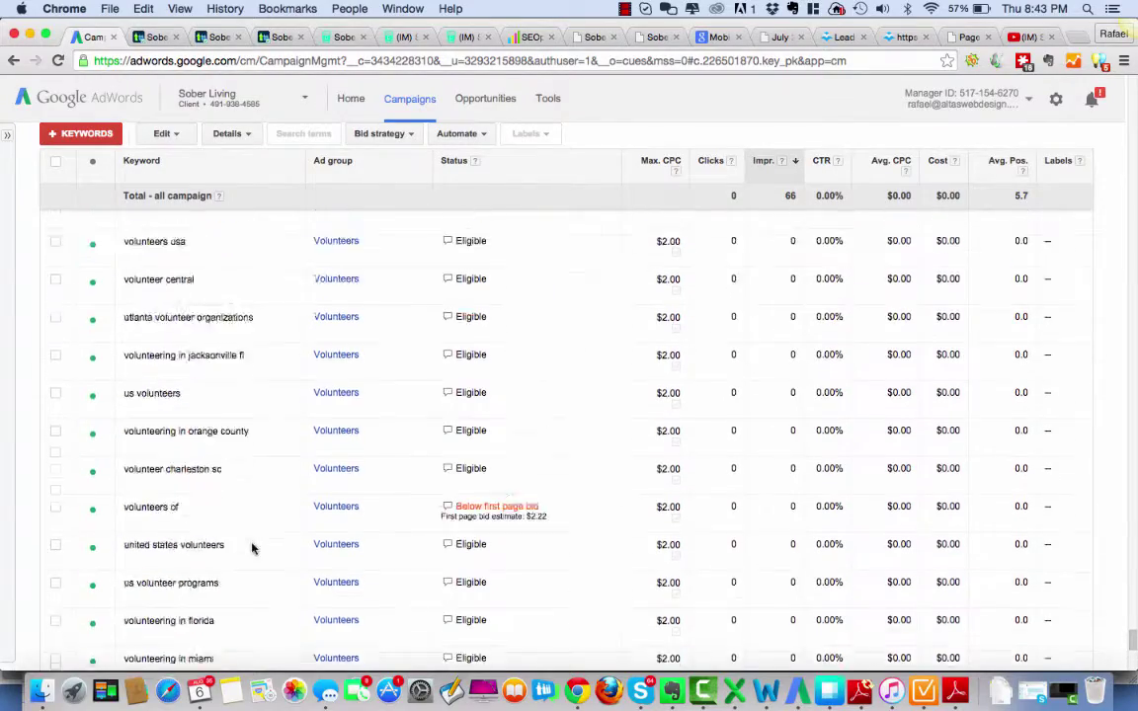
scroll(251, 548, "up", 20)
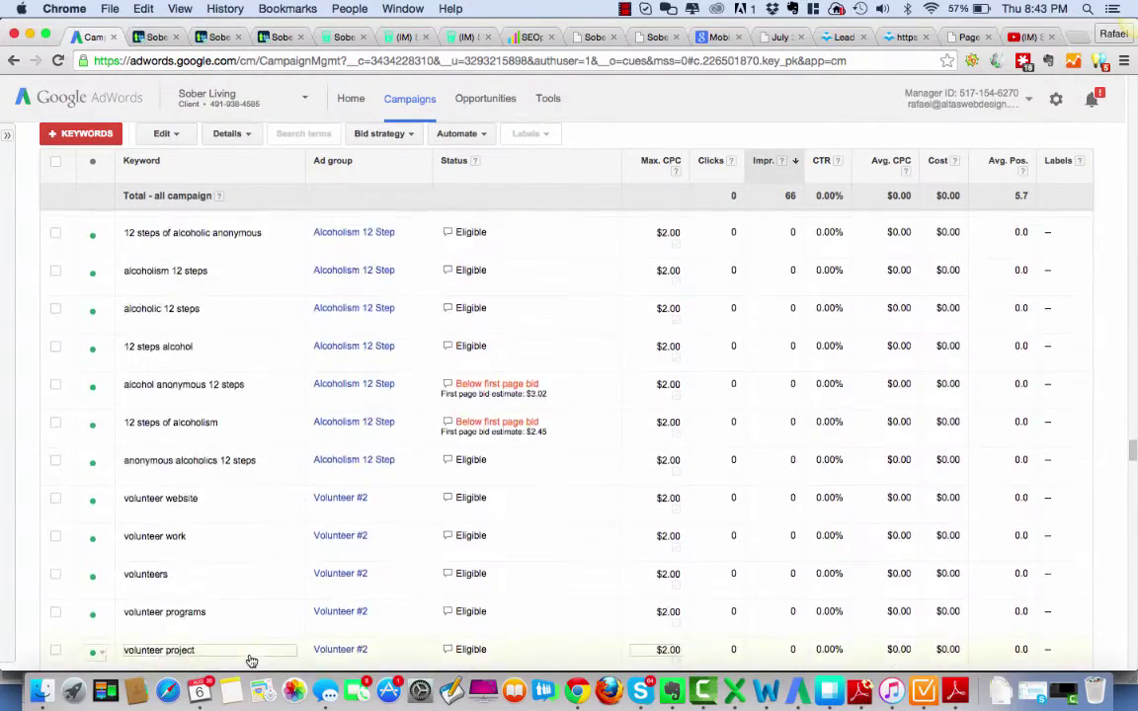
scroll(251, 661, "up", 10)
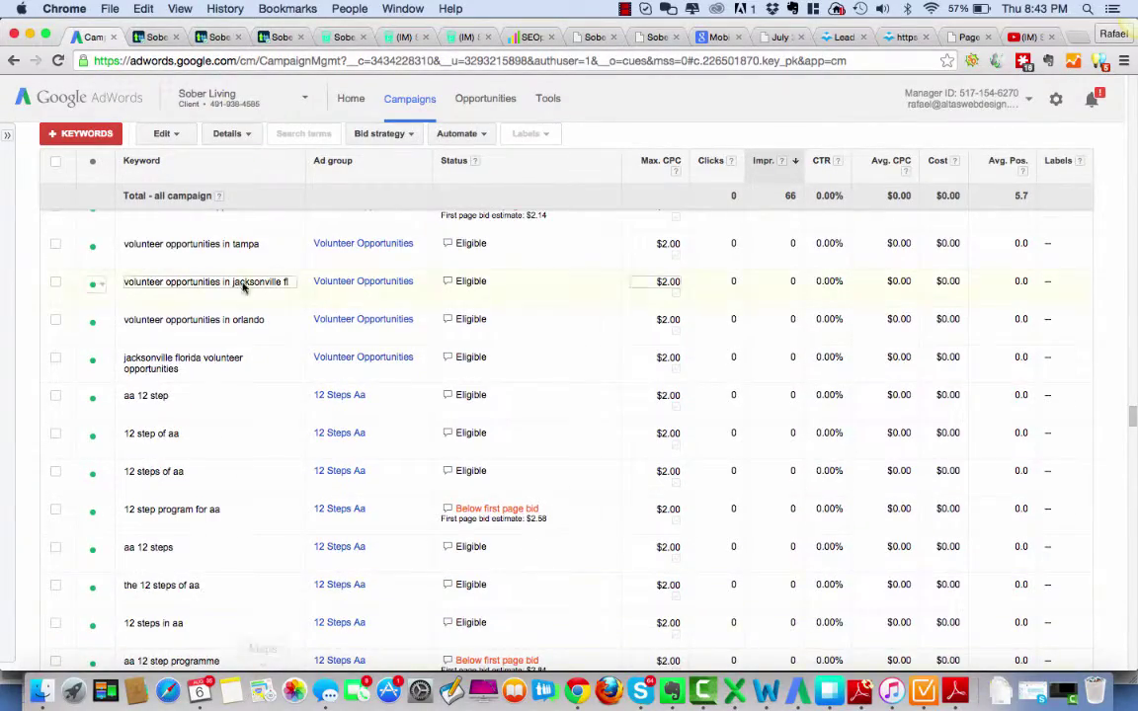
scroll(223, 521, "up", 15)
scroll(223, 538, "up", 20)
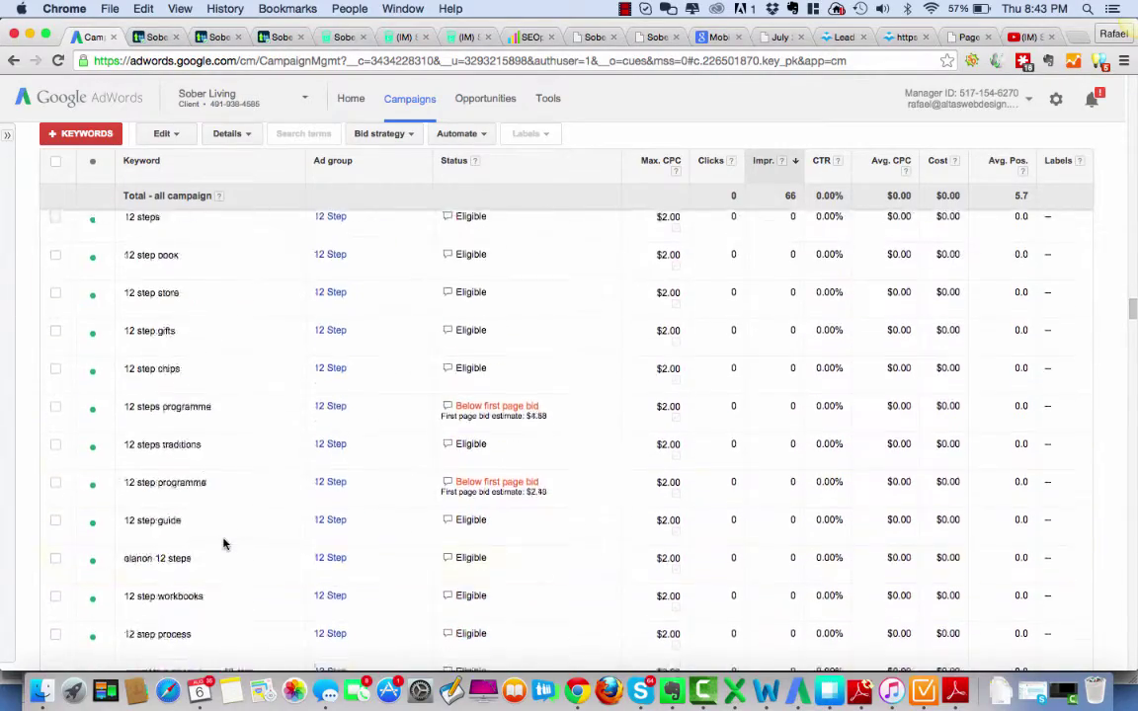
scroll(225, 581, "up", 20)
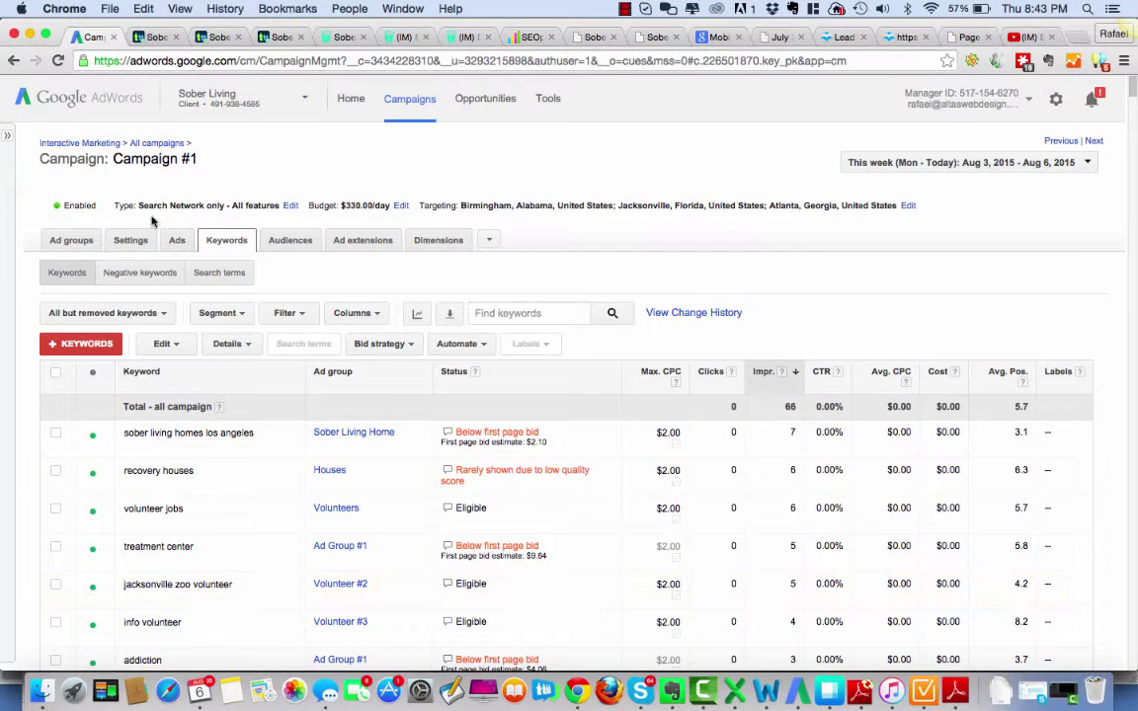
Step: Return to the all-campaigns overview and compare the click-through rates of Sober Living 3 Campaign and (IM) Campaign FLA
left_click(156, 143)
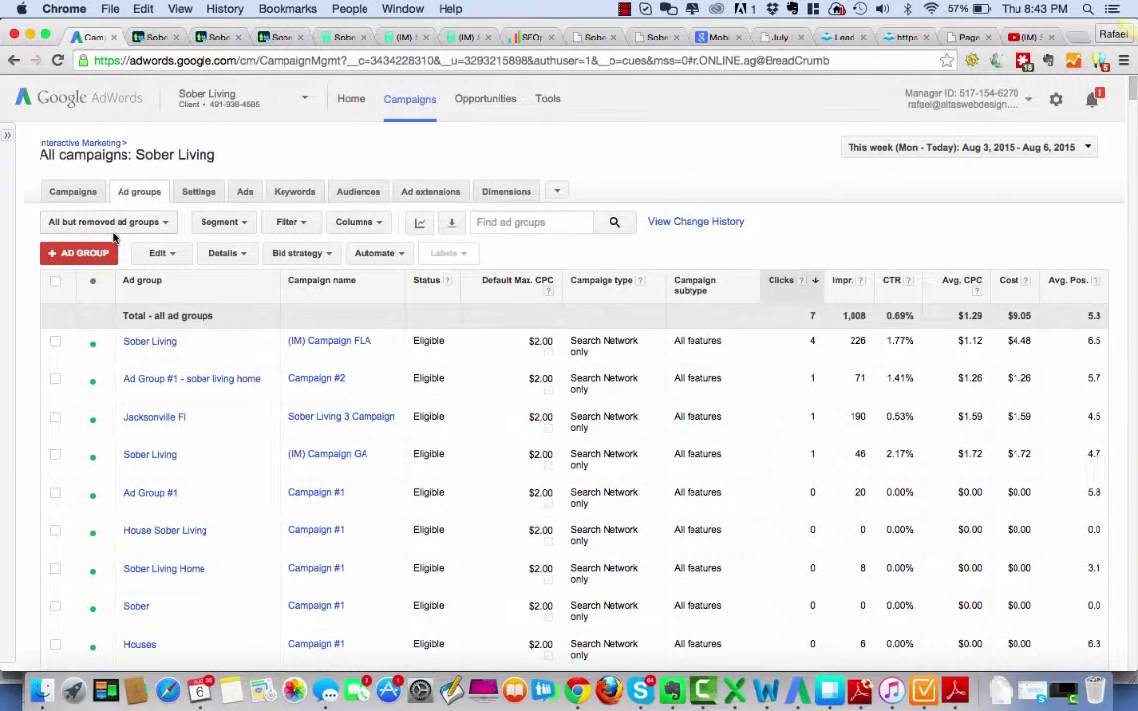
left_click(75, 189)
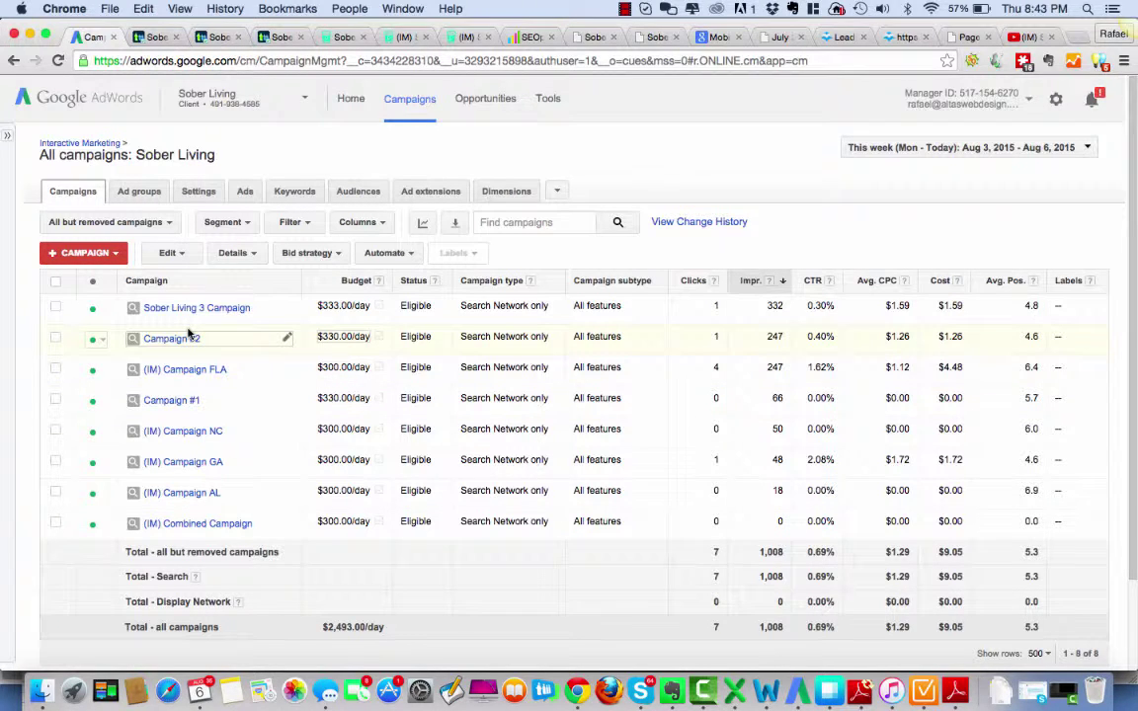
left_click(97, 341)
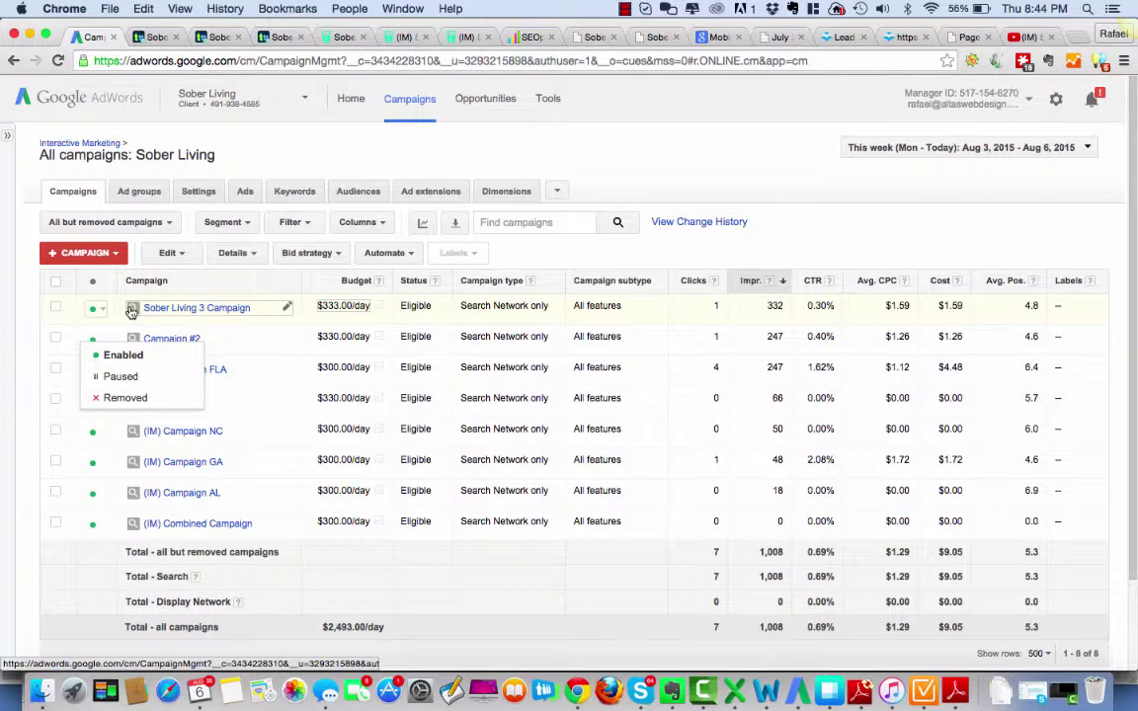
left_click(878, 261)
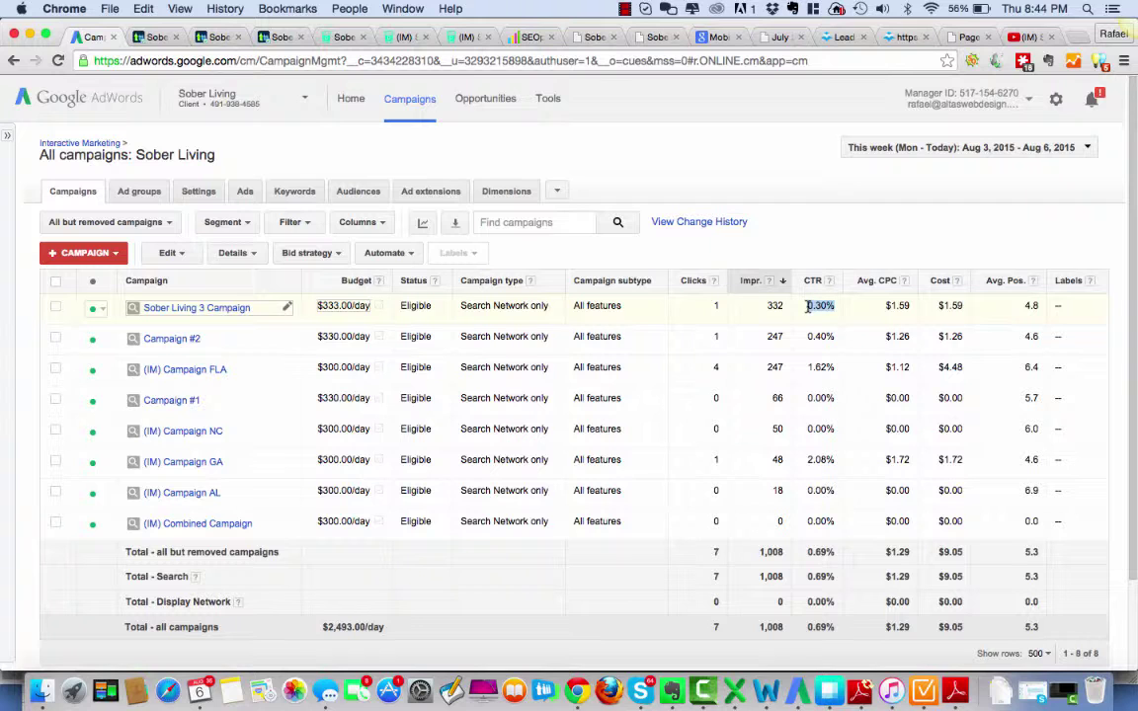
mouse_move(807, 307)
left_mouse_down()
mouse_move(841, 316)
mouse_move(825, 306)
mouse_move(826, 316)
left_mouse_up()
left_click(834, 371)
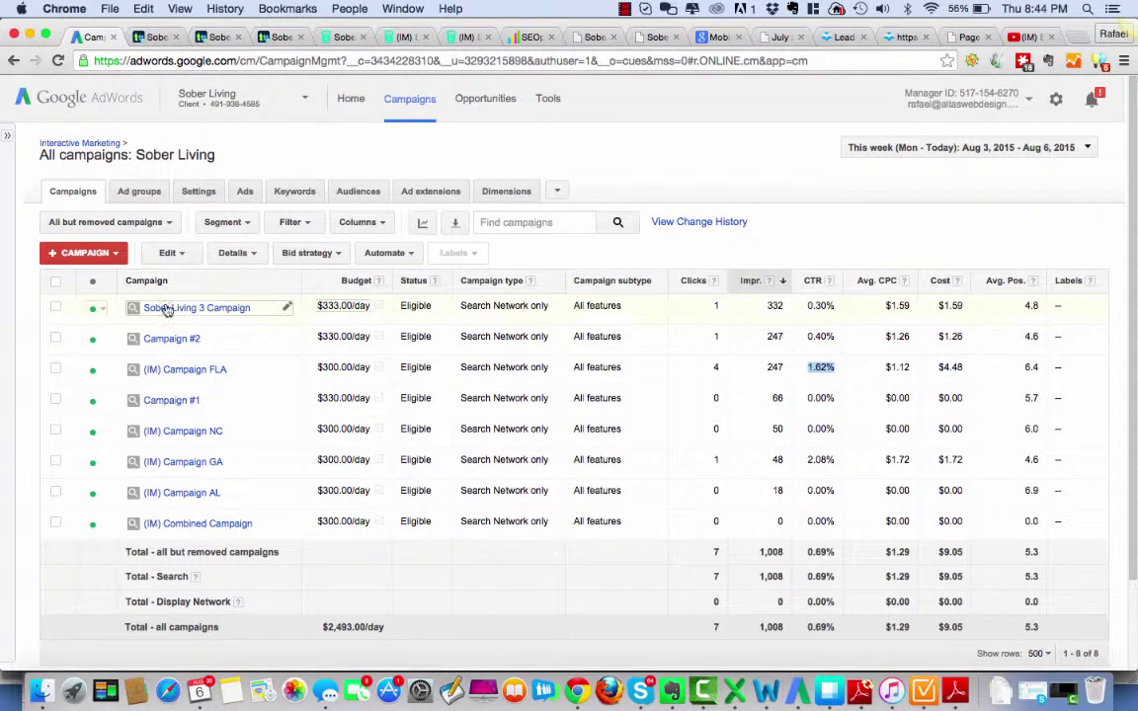
Step: Pause Sober Living 3 Campaign, Campaign #2 and Campaign #1
left_click(102, 312)
left_click(115, 343)
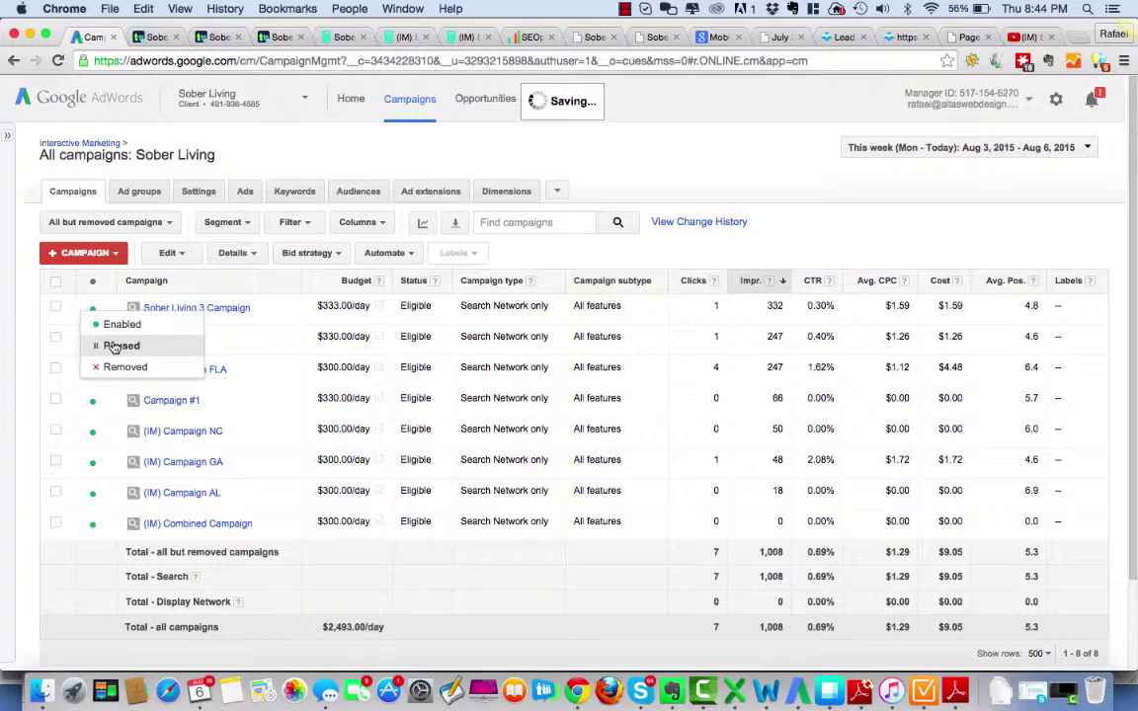
left_click(93, 337)
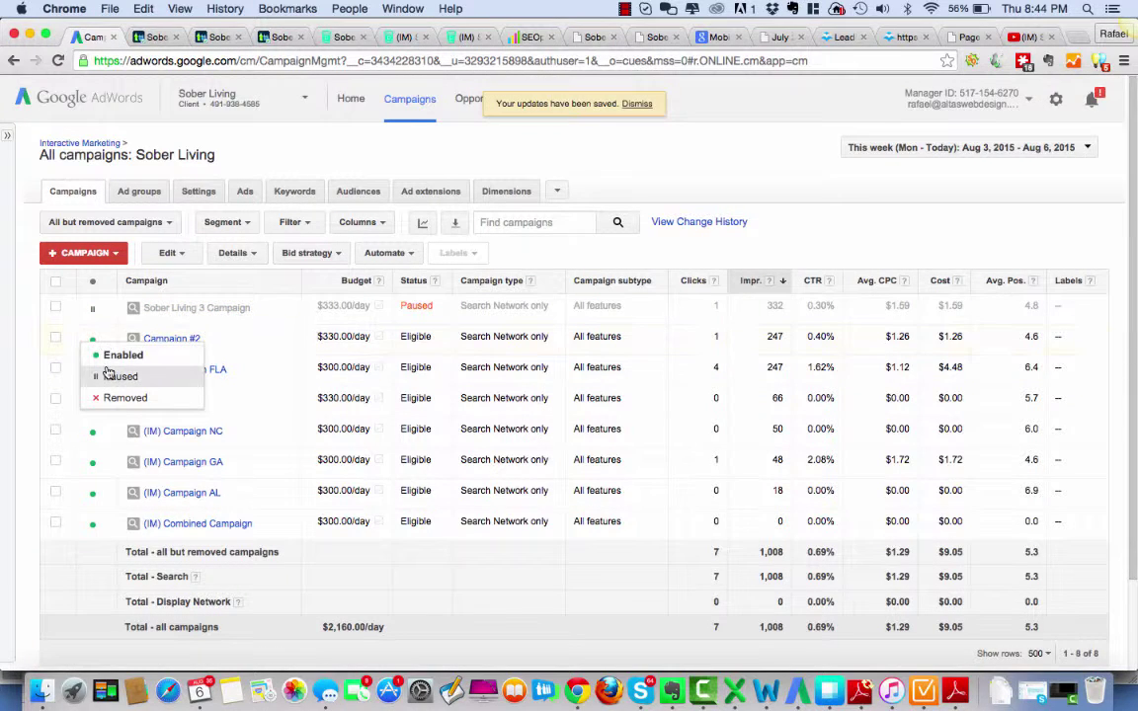
left_click(114, 376)
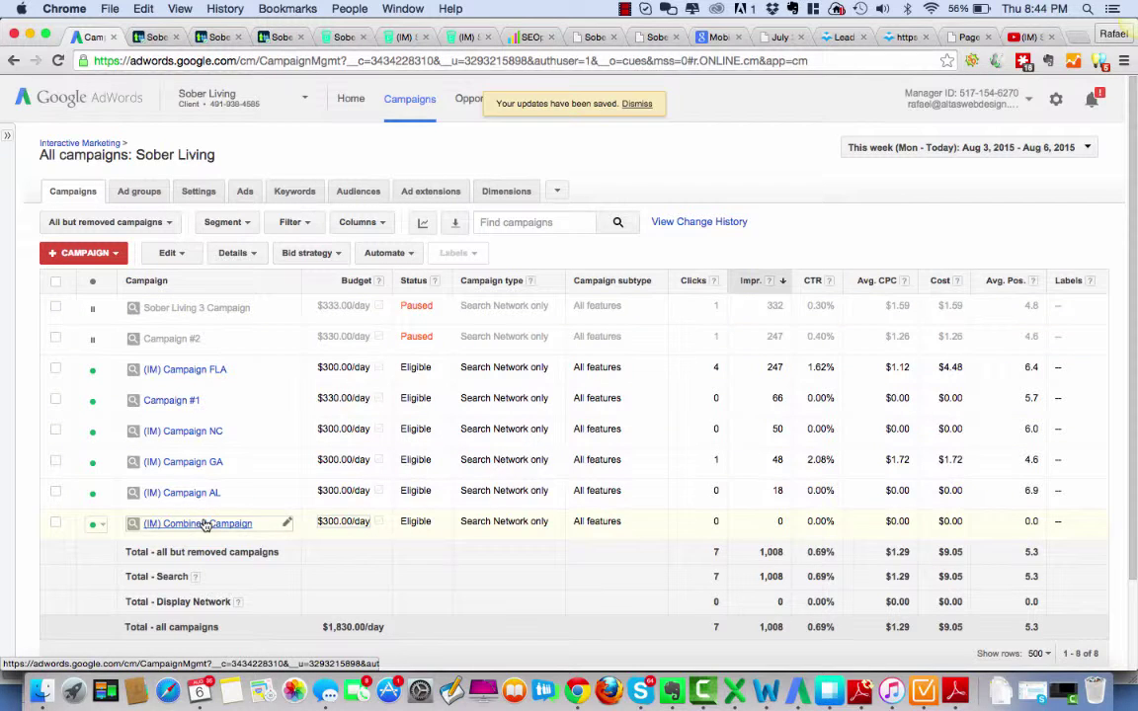
left_click(101, 405)
left_click(108, 441)
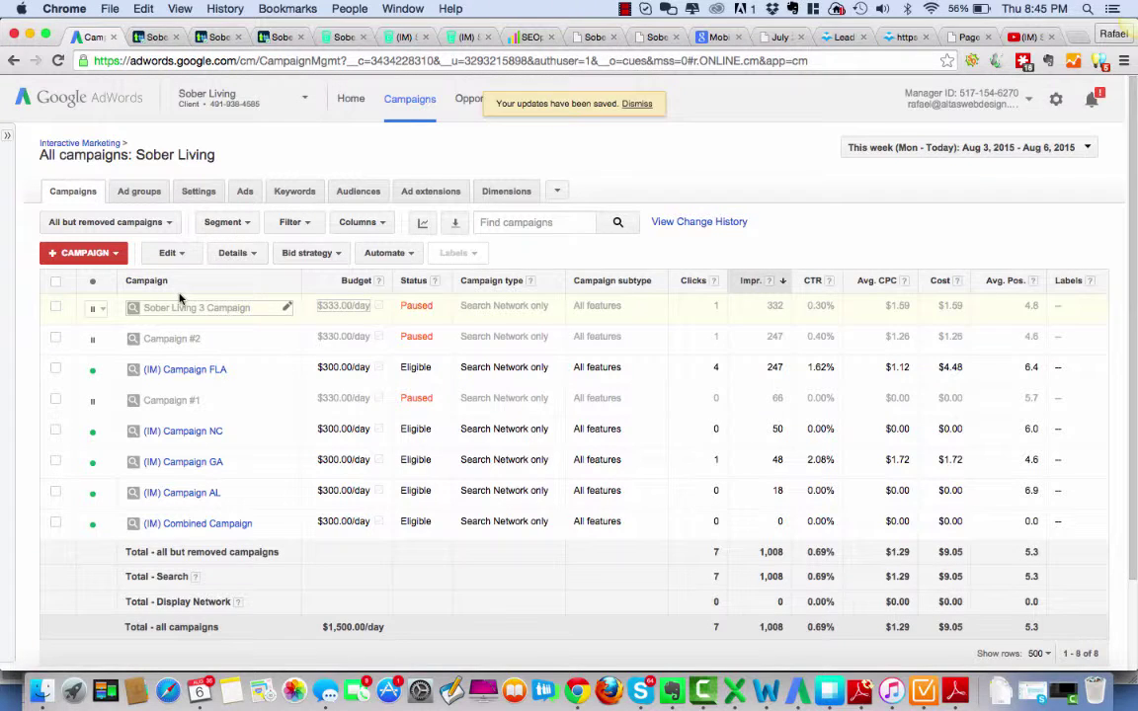
Step: Show the performance chart above the campaign list and review this week's daily clicks alongside the campaign figures
scroll(252, 395, "down", 2)
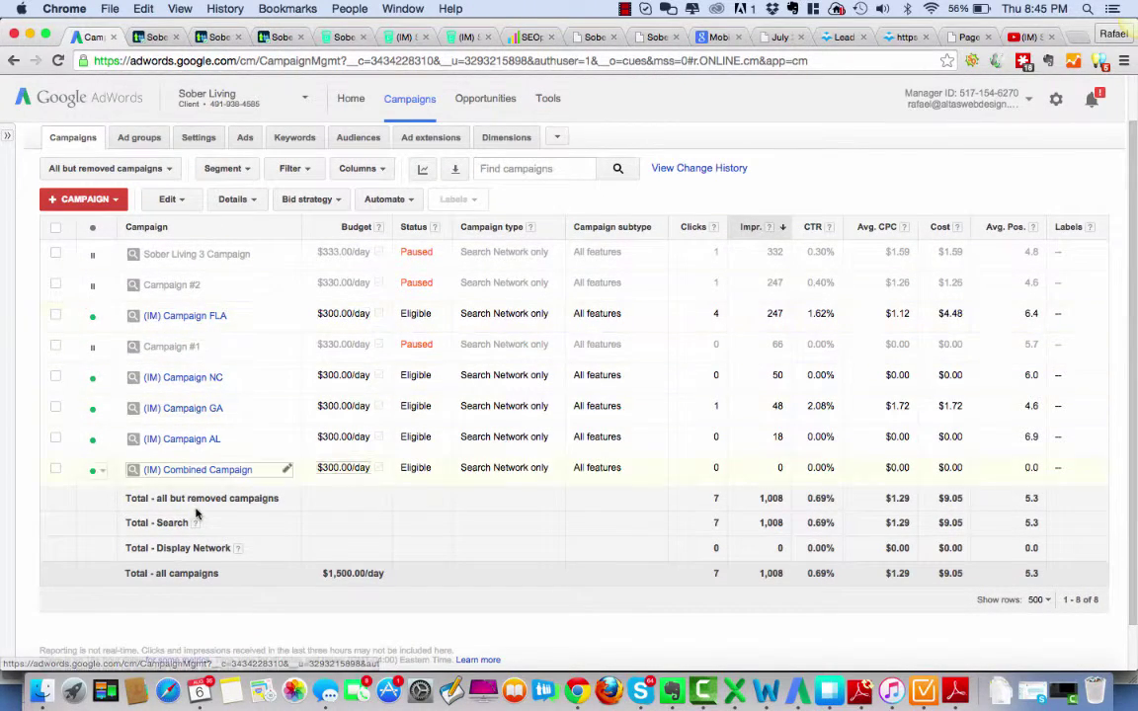
scroll(517, 335, "up", 2)
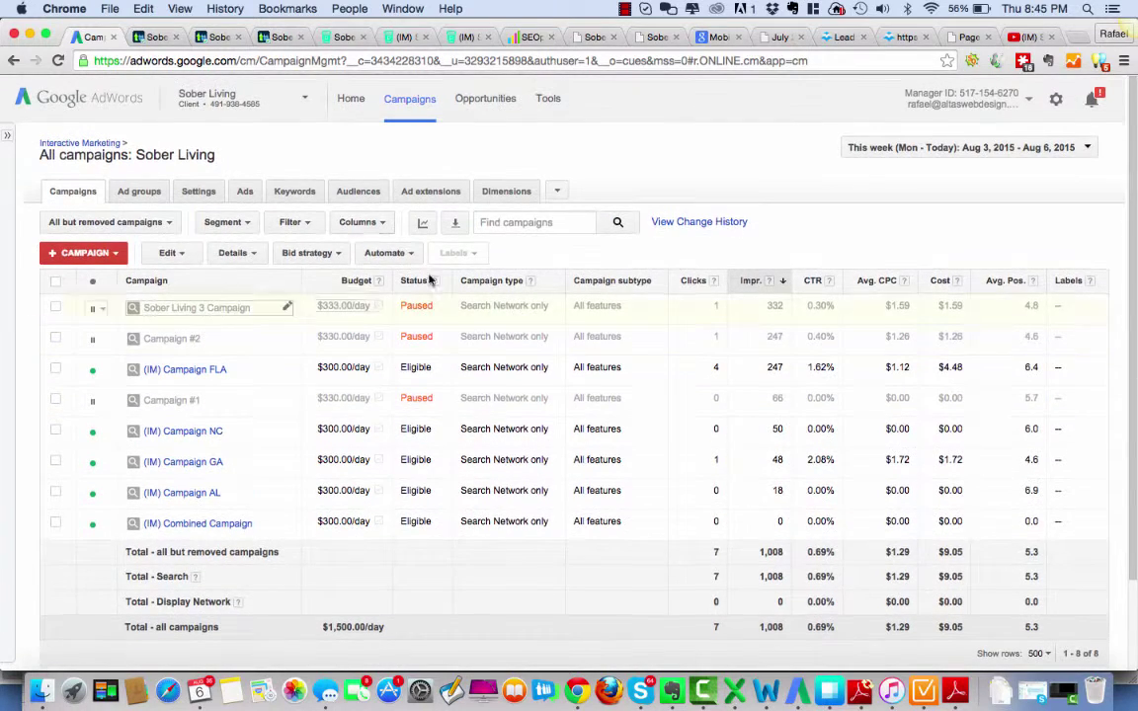
left_click(424, 223)
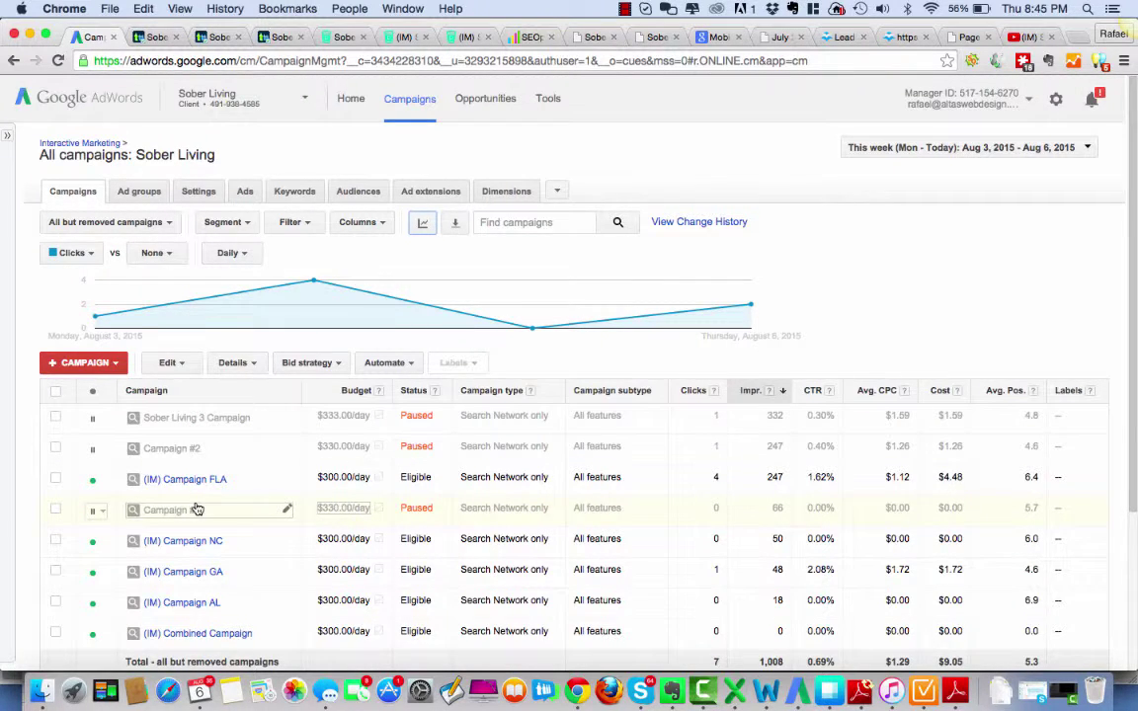
scroll(196, 507, "down", 3)
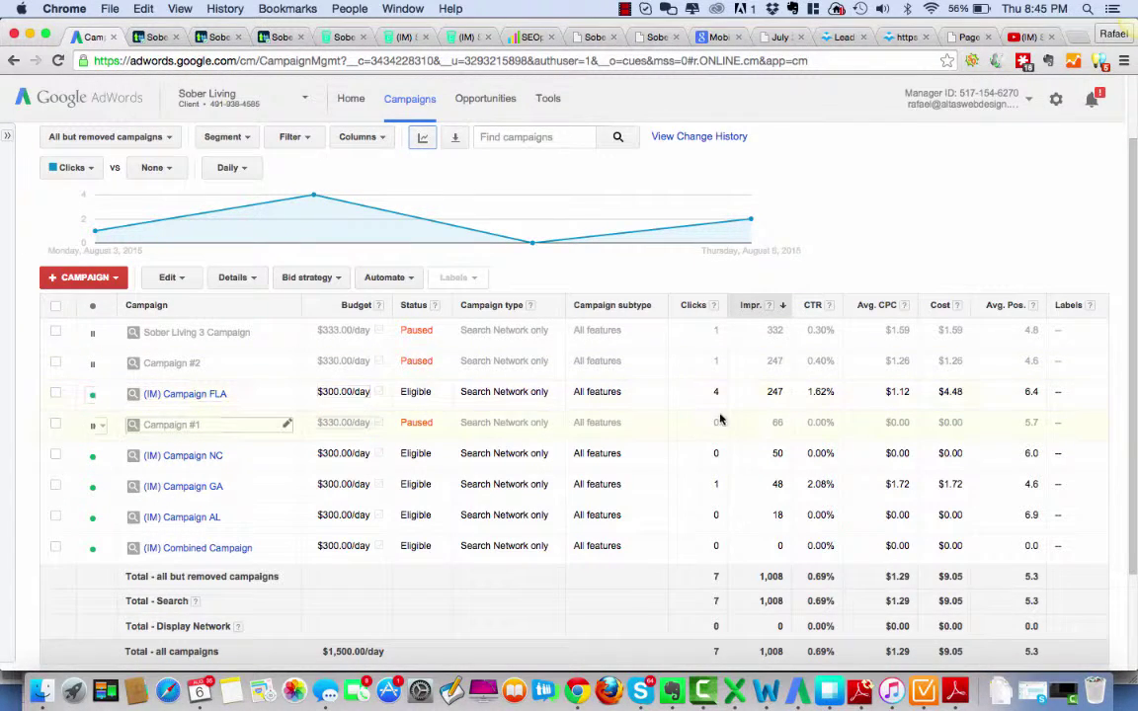
scroll(720, 419, "up", 2)
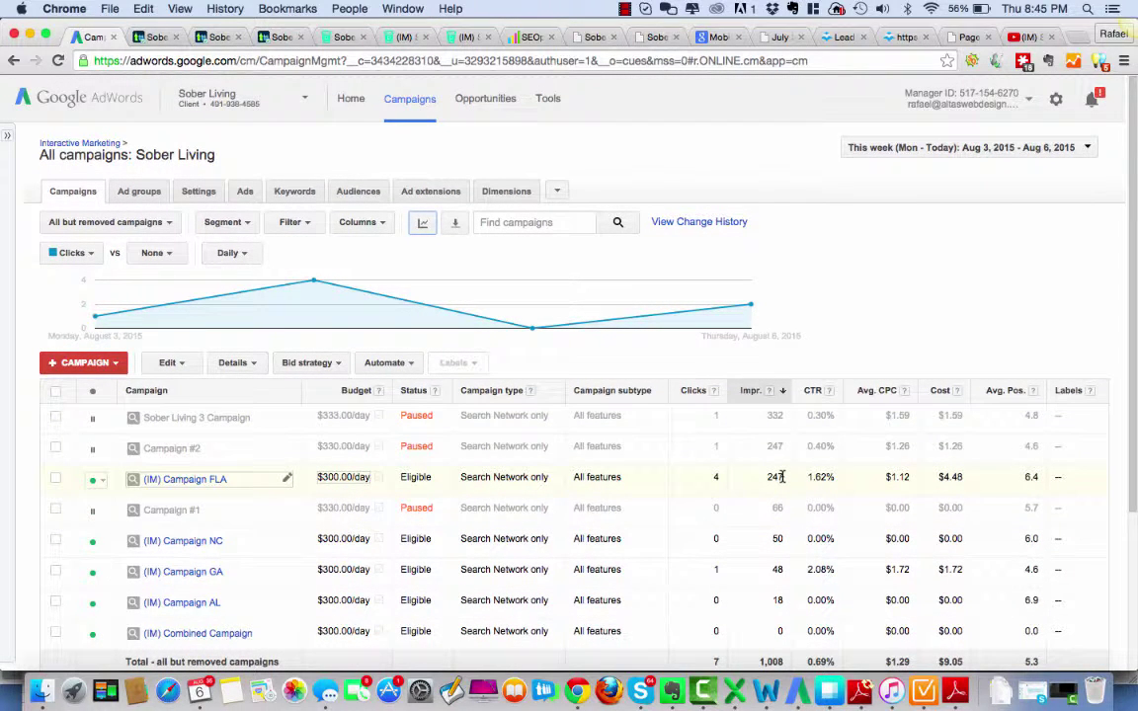
Step: Check the impressions of (IM) Campaign FLA and compare its click-through rate with that of (IM) Campaign GA
left_click_drag(781, 476, 769, 477)
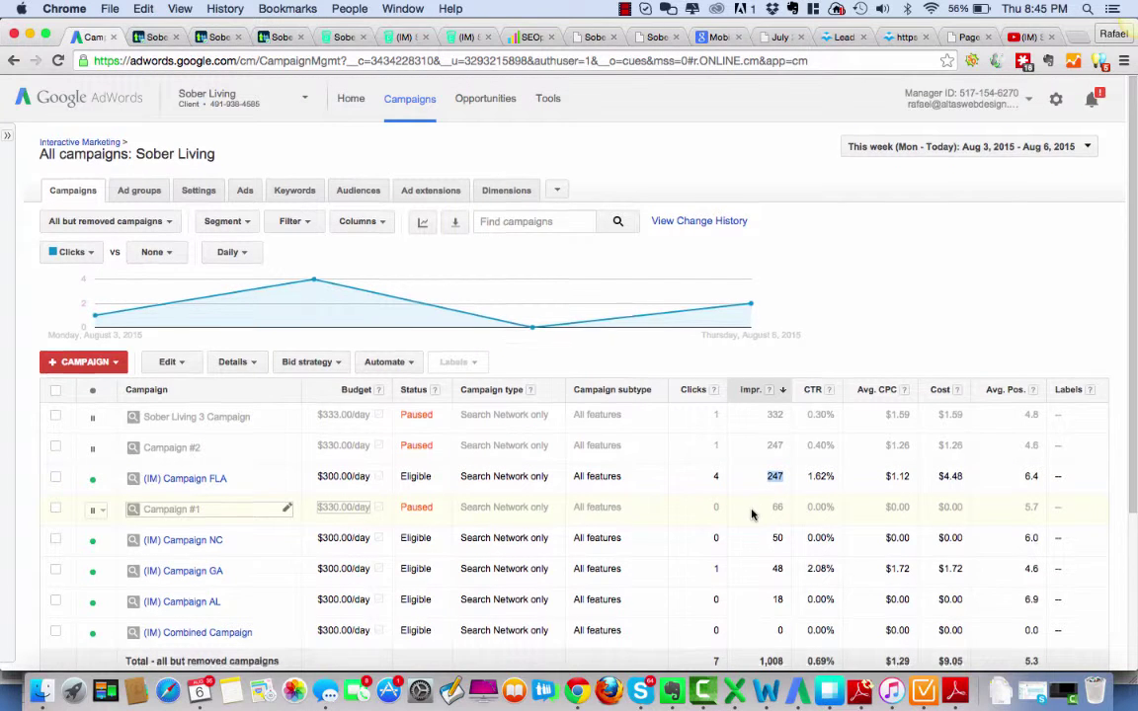
scroll(751, 513, "down", 1)
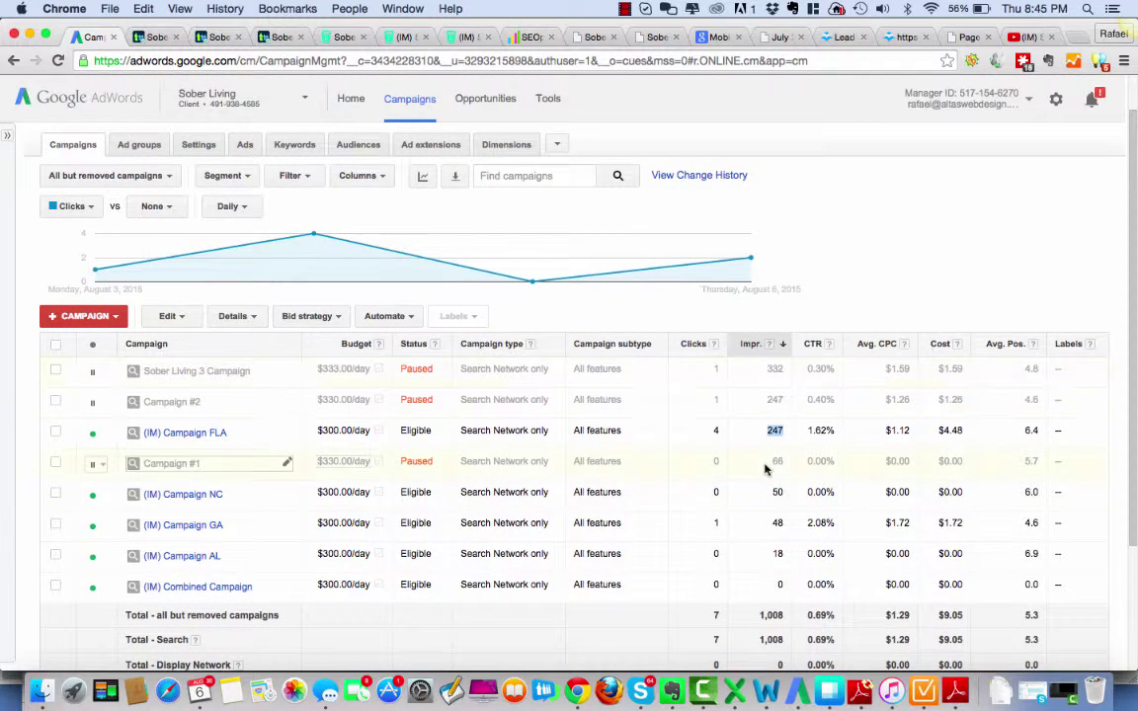
left_click_drag(836, 432, 807, 431)
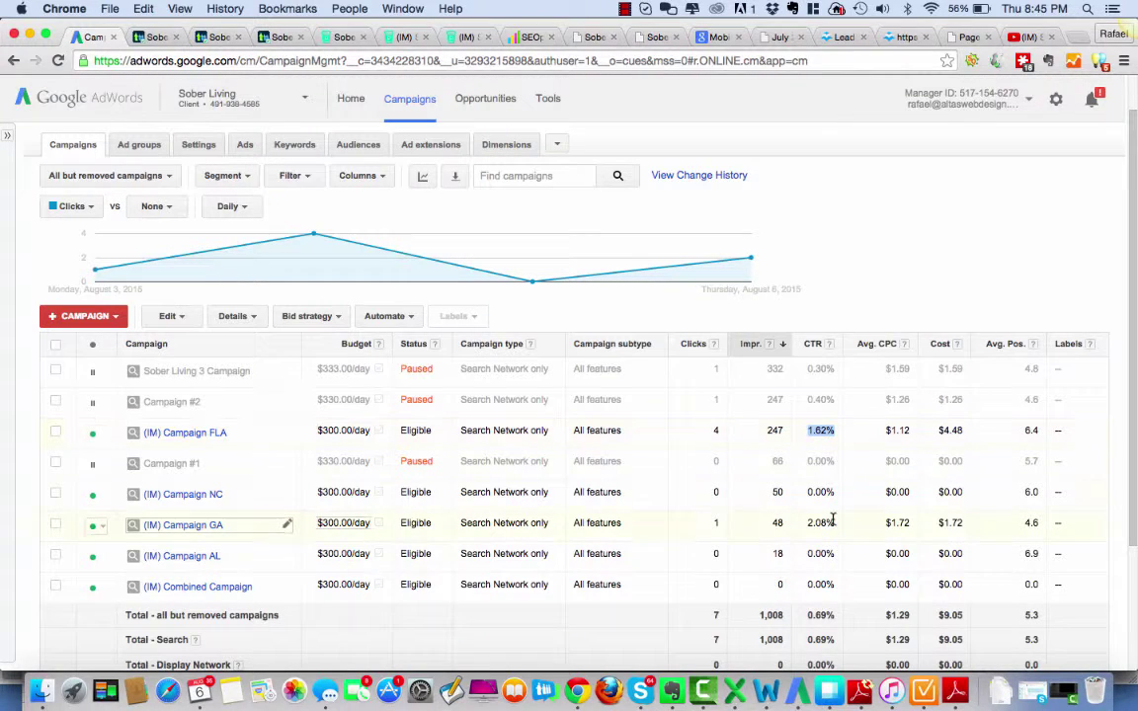
left_click_drag(836, 524, 810, 523)
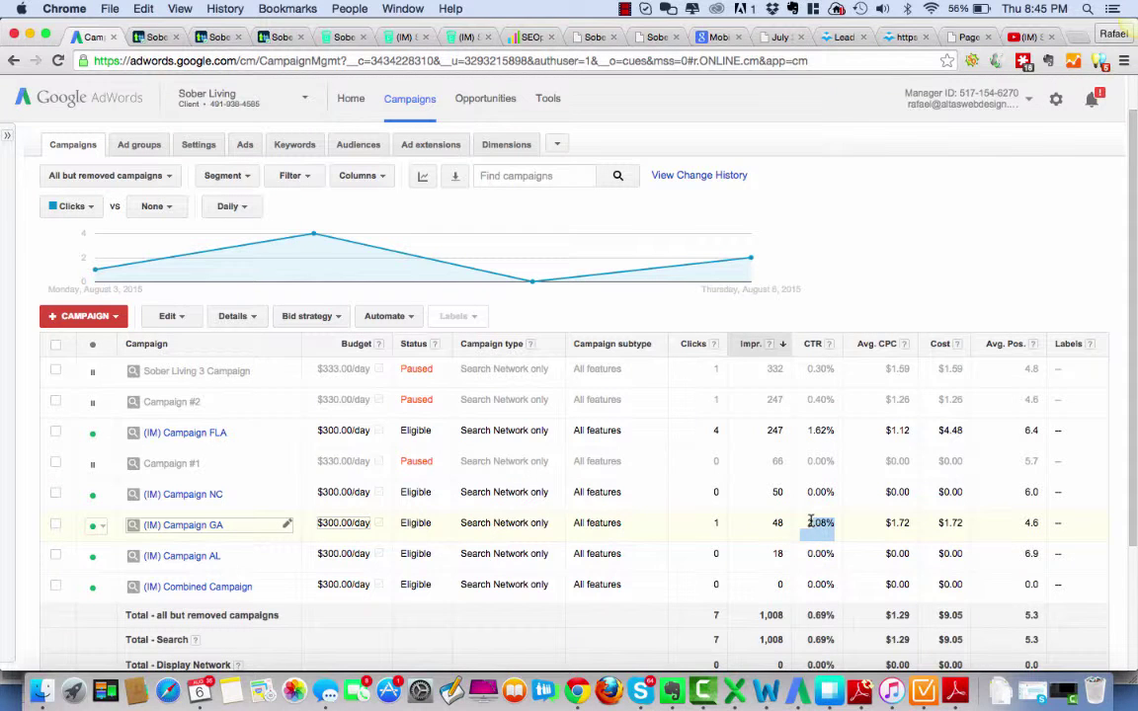
left_click(835, 432)
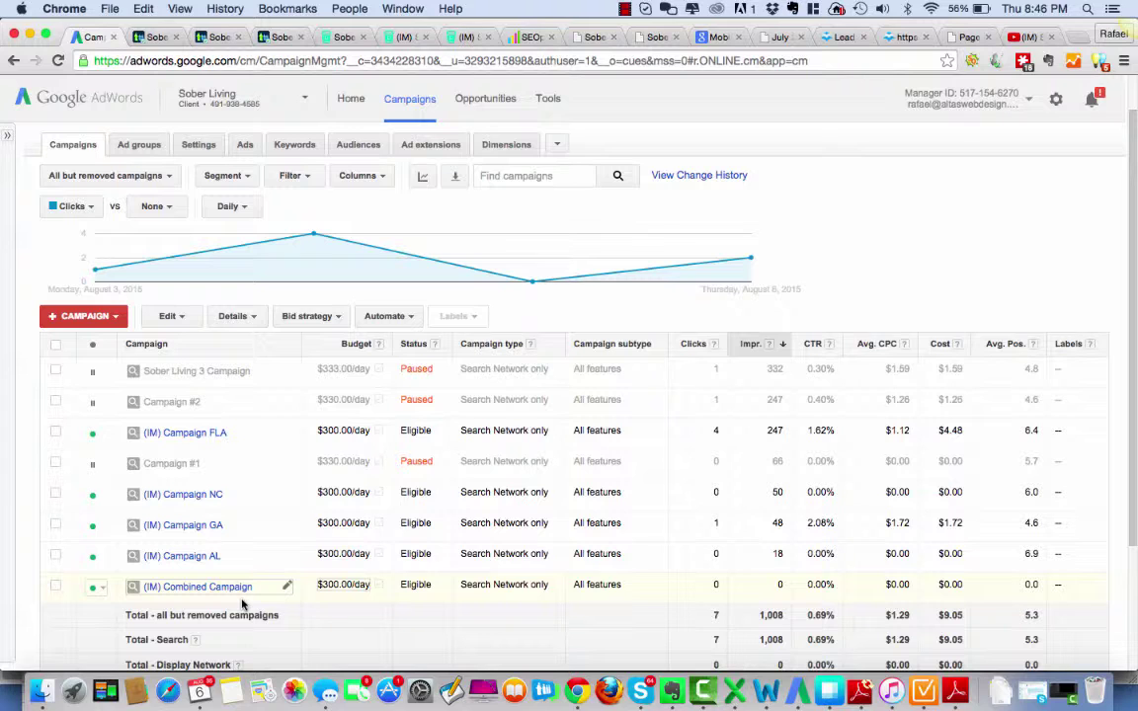
Step: Review the (IM) campaigns' figures, focusing on (IM) Campaign FLA's average position and the click-through rates of the FLA and GA campaigns
scroll(249, 579, "up", 2)
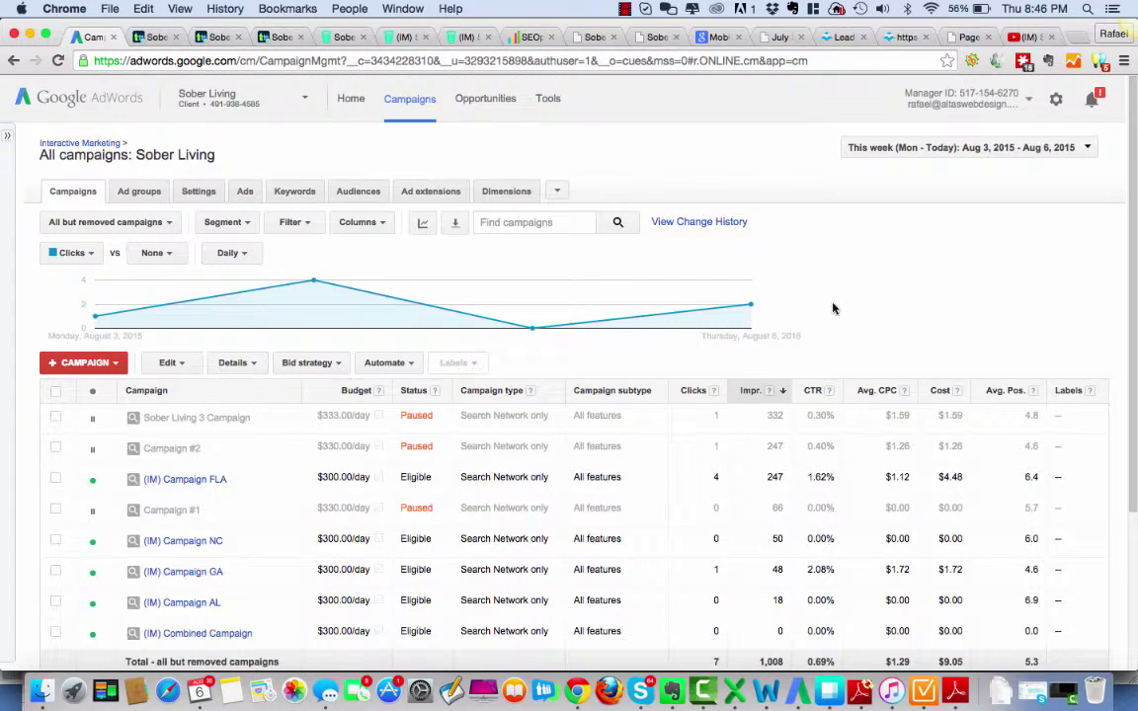
scroll(833, 310, "down", 3)
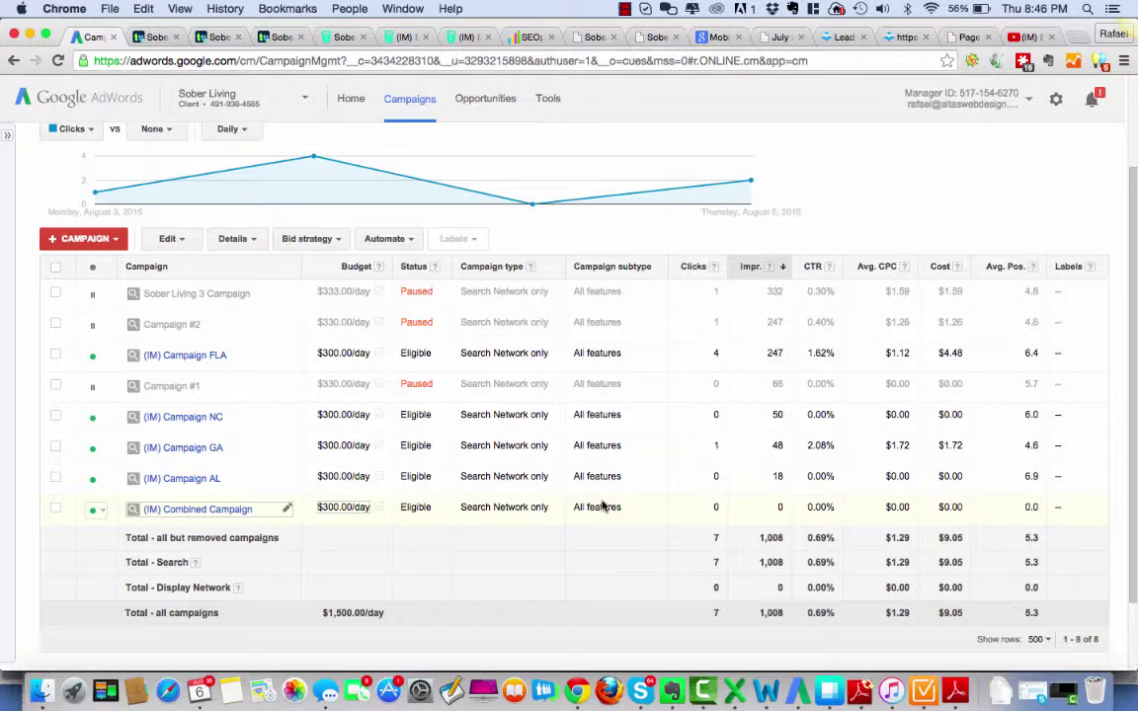
scroll(648, 321, "up", 1)
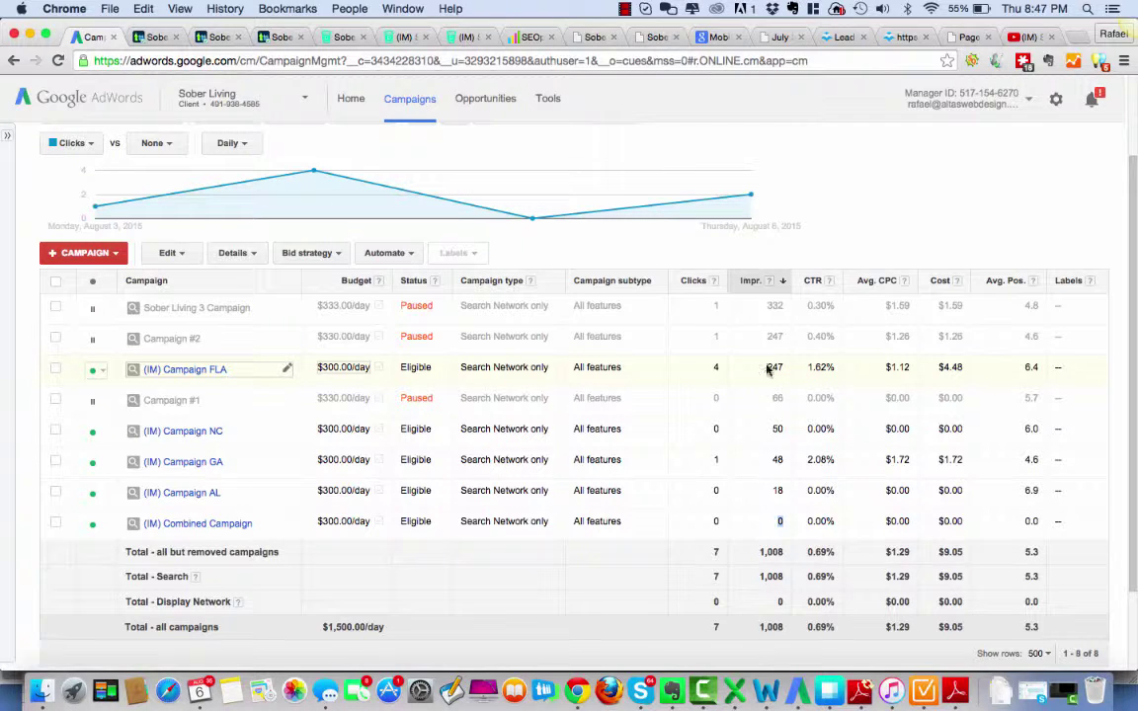
double_click(1028, 368)
left_click(810, 367)
left_click_drag(810, 367, 835, 368)
left_click_drag(808, 462, 832, 459)
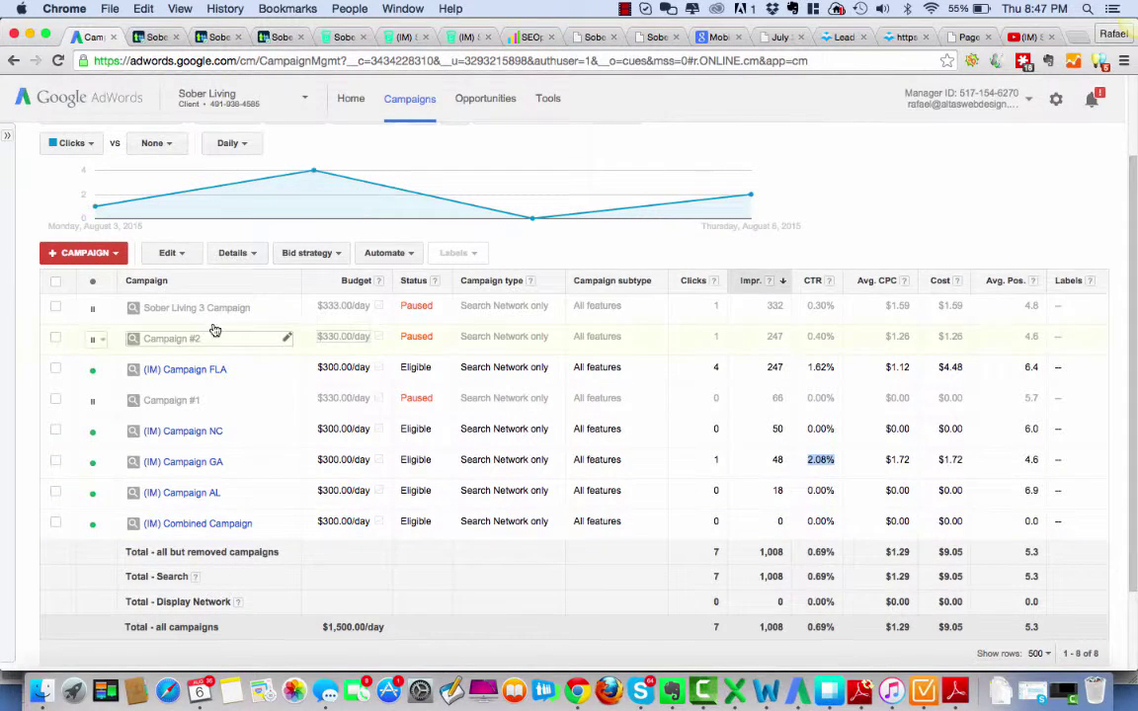
Step: Open Sober Living 3 Campaign and review its ads, including their ad groups and performance figures
left_click(169, 316)
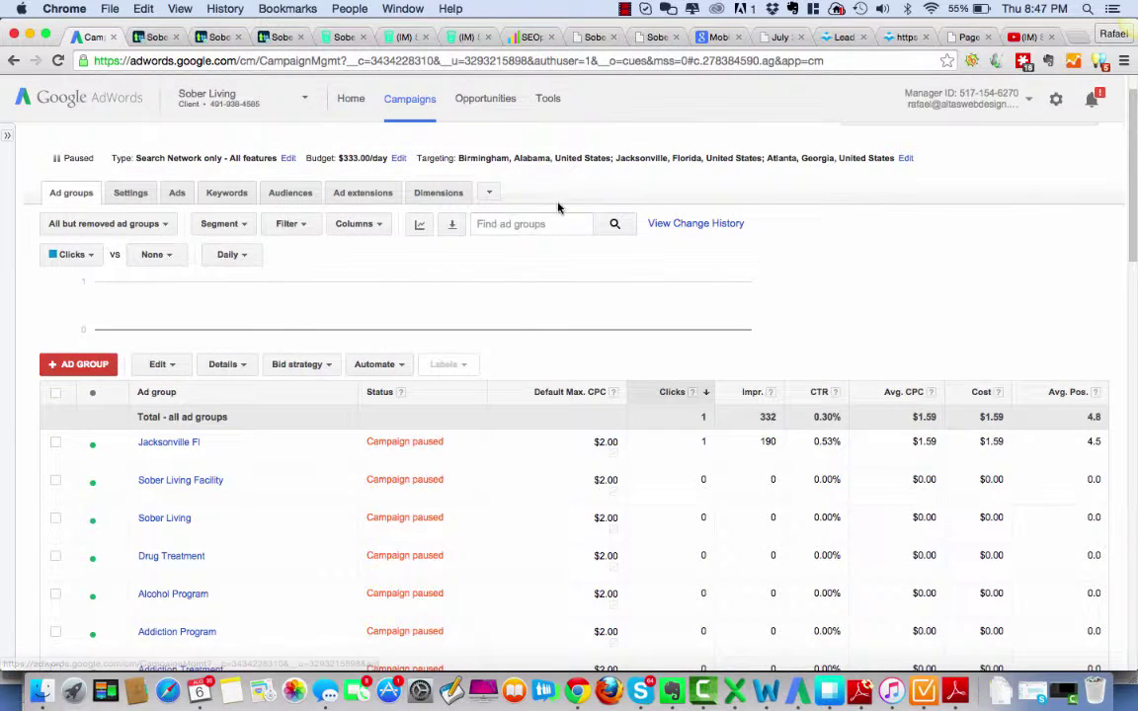
left_click(176, 194)
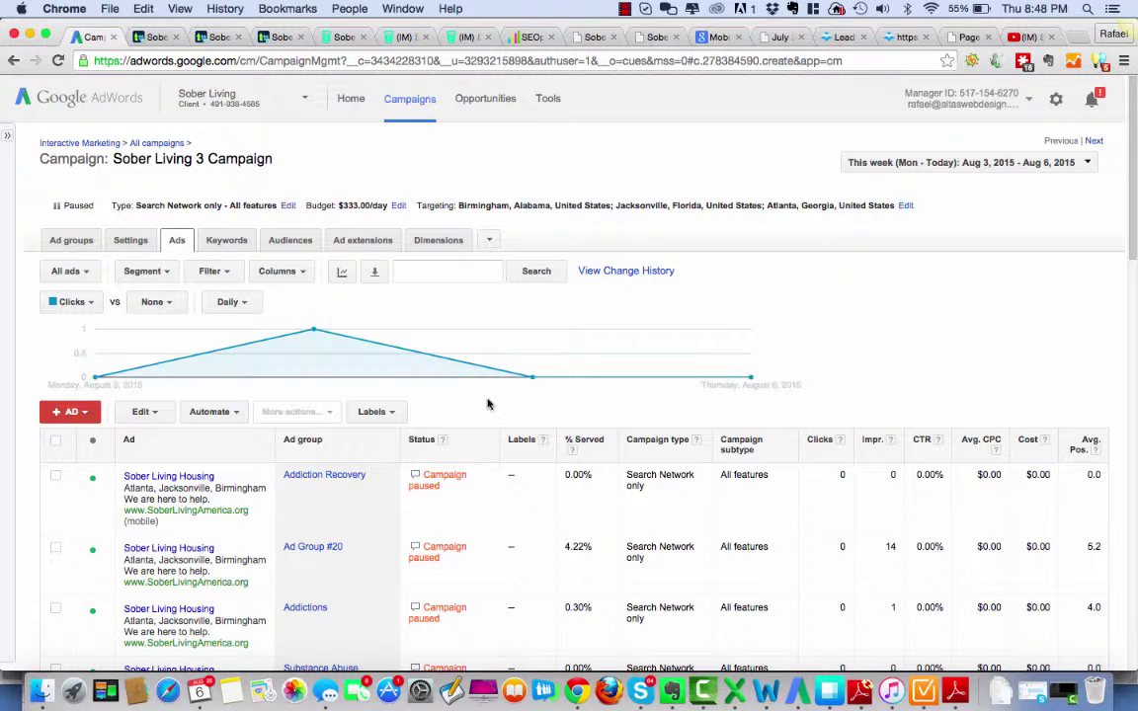
scroll(829, 421, "down", 3)
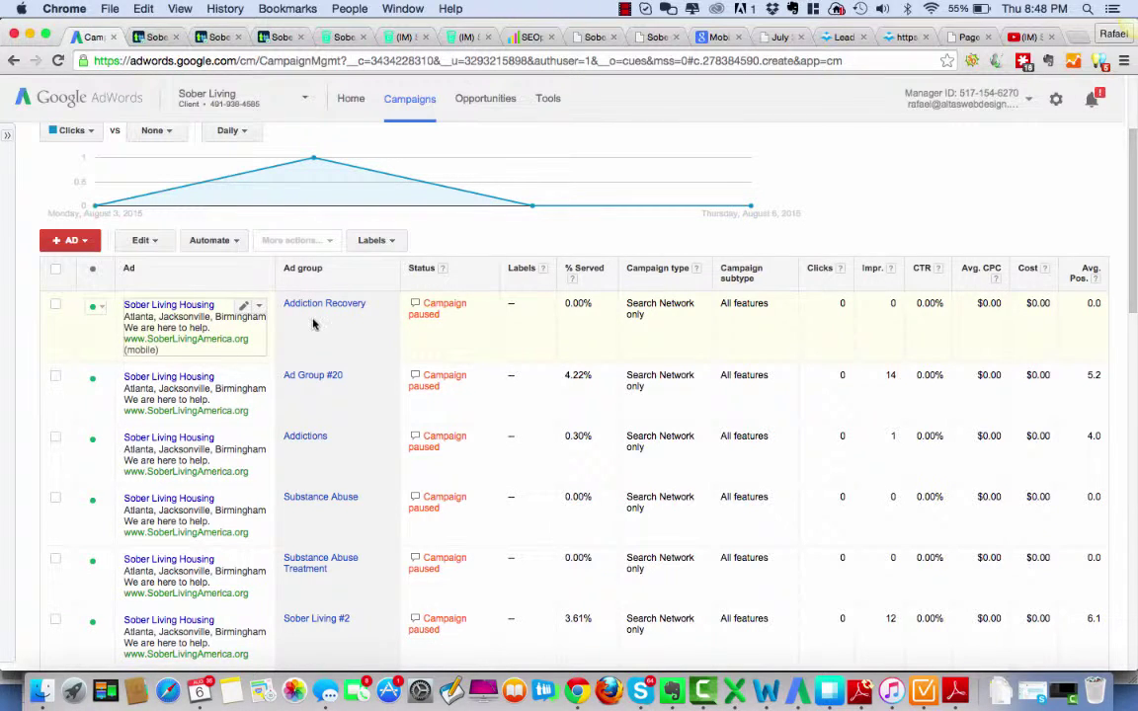
scroll(628, 254, "up", 3)
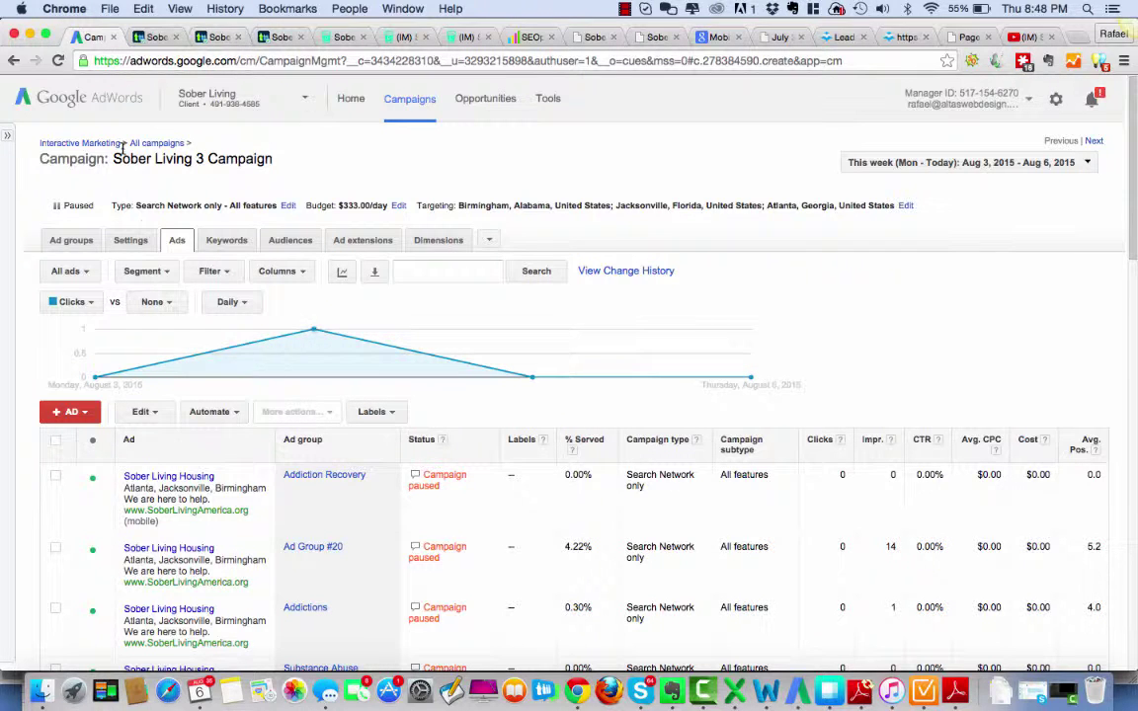
Step: Return to the list of all campaigns and compare the click-through rates of (IM) Campaign FLA and Sober Living 3 Campaign
left_click(153, 143)
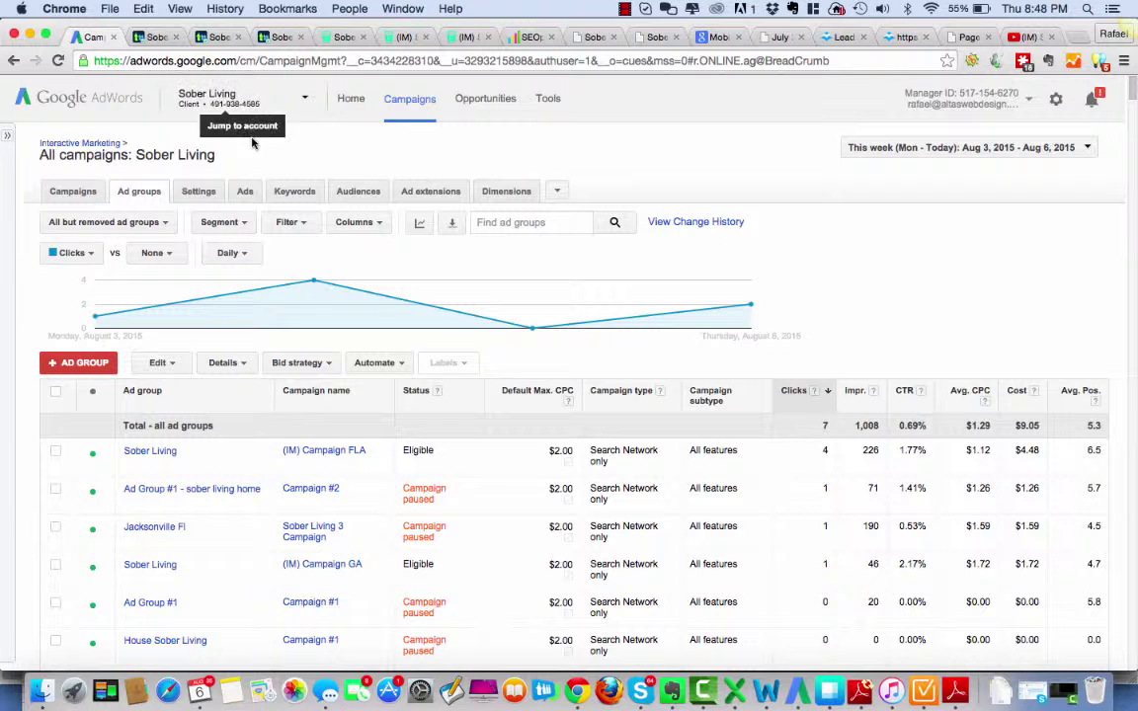
left_click(64, 197)
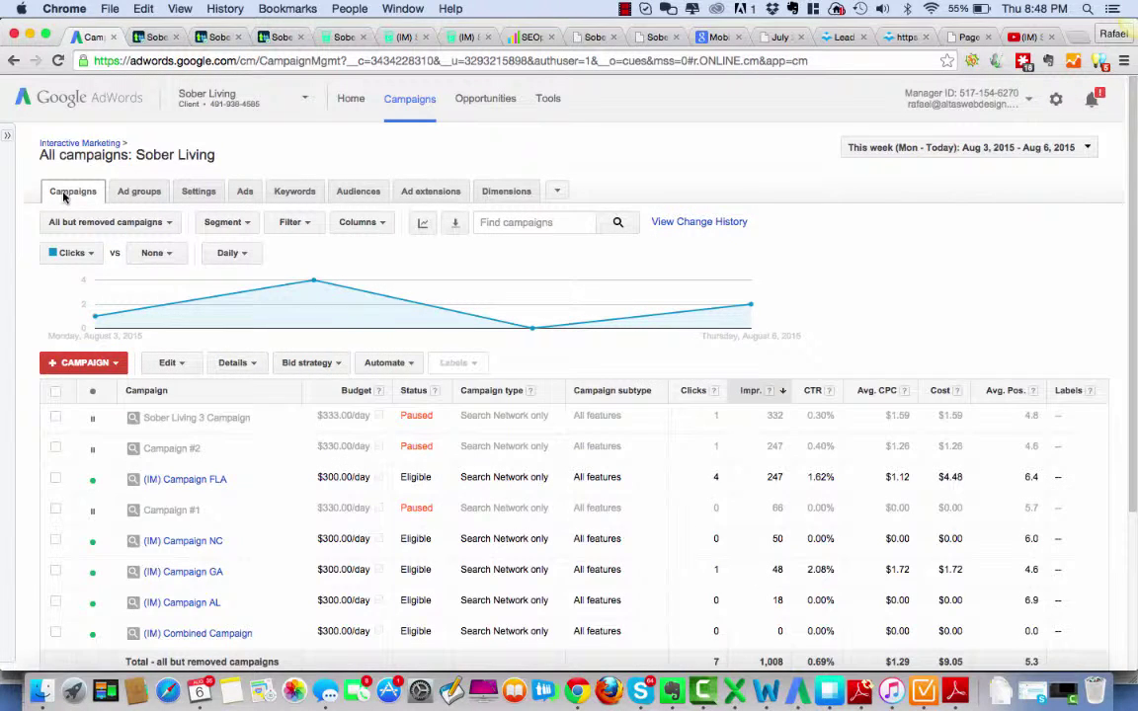
left_click_drag(836, 478, 801, 476)
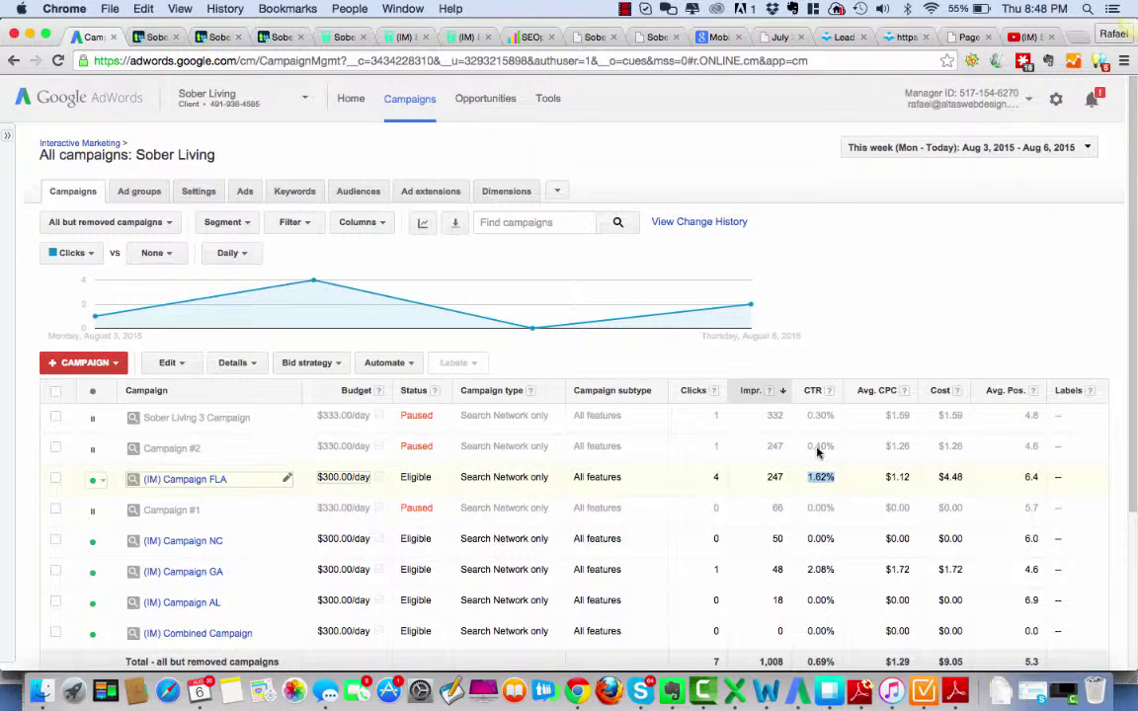
left_click(835, 416)
left_click_drag(835, 416, 808, 415)
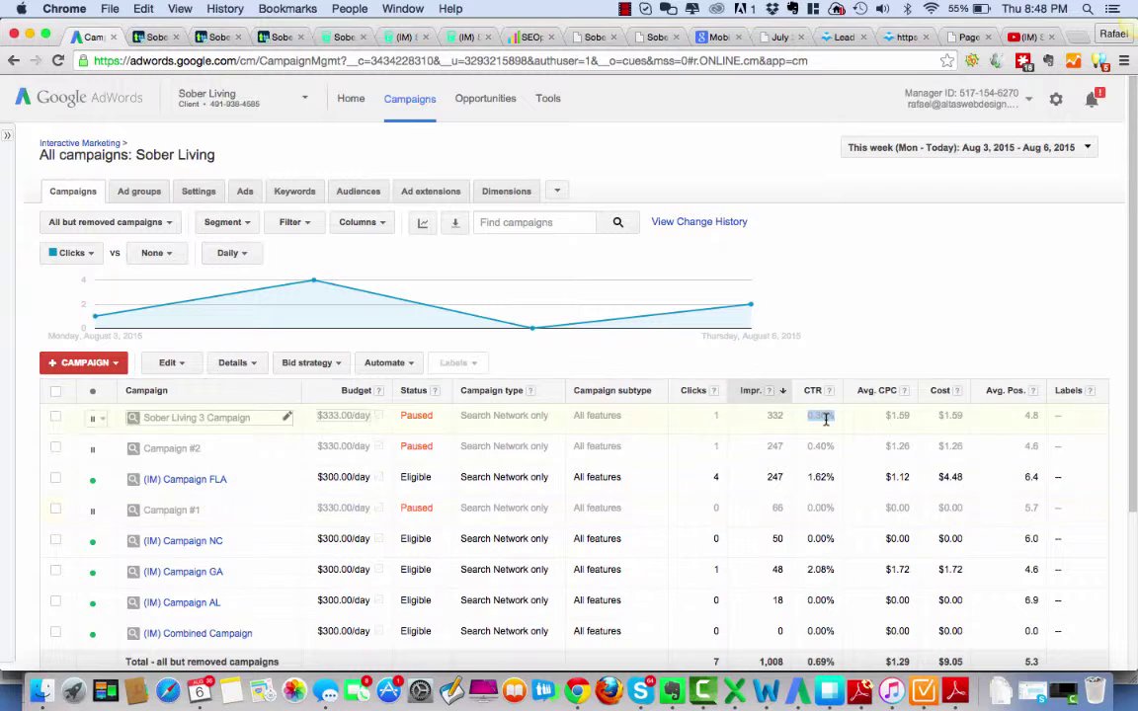
left_click_drag(836, 477, 809, 475)
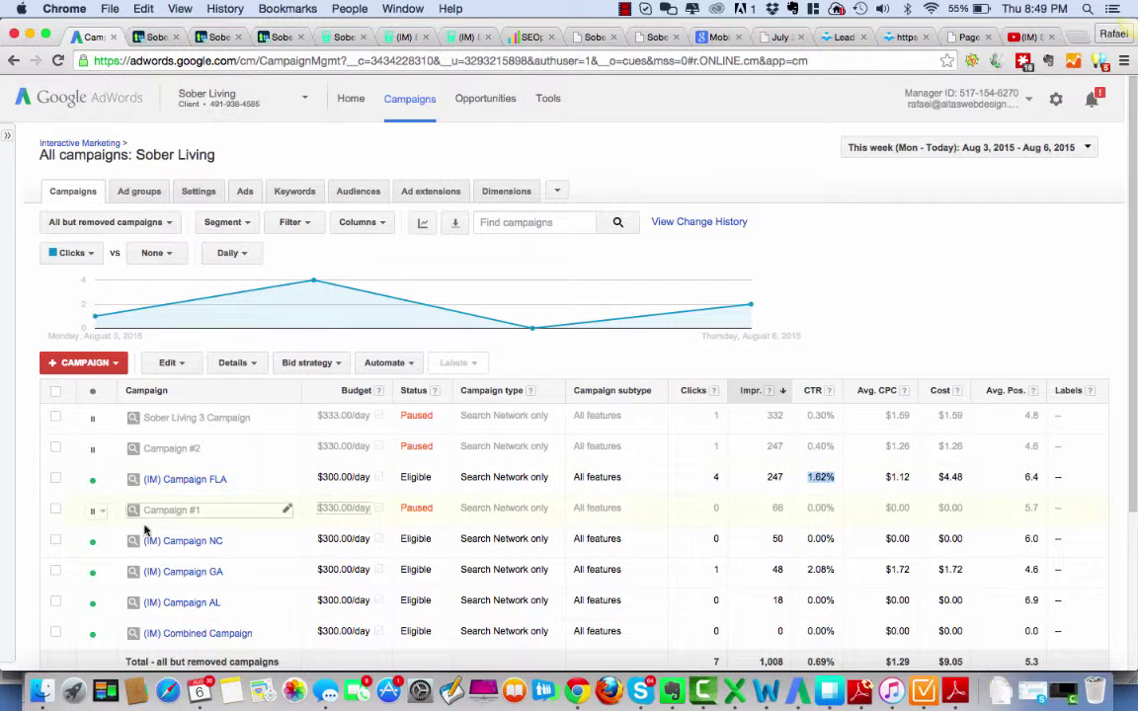
Step: Open (IM) Campaign FLA and view its ads
left_click(178, 479)
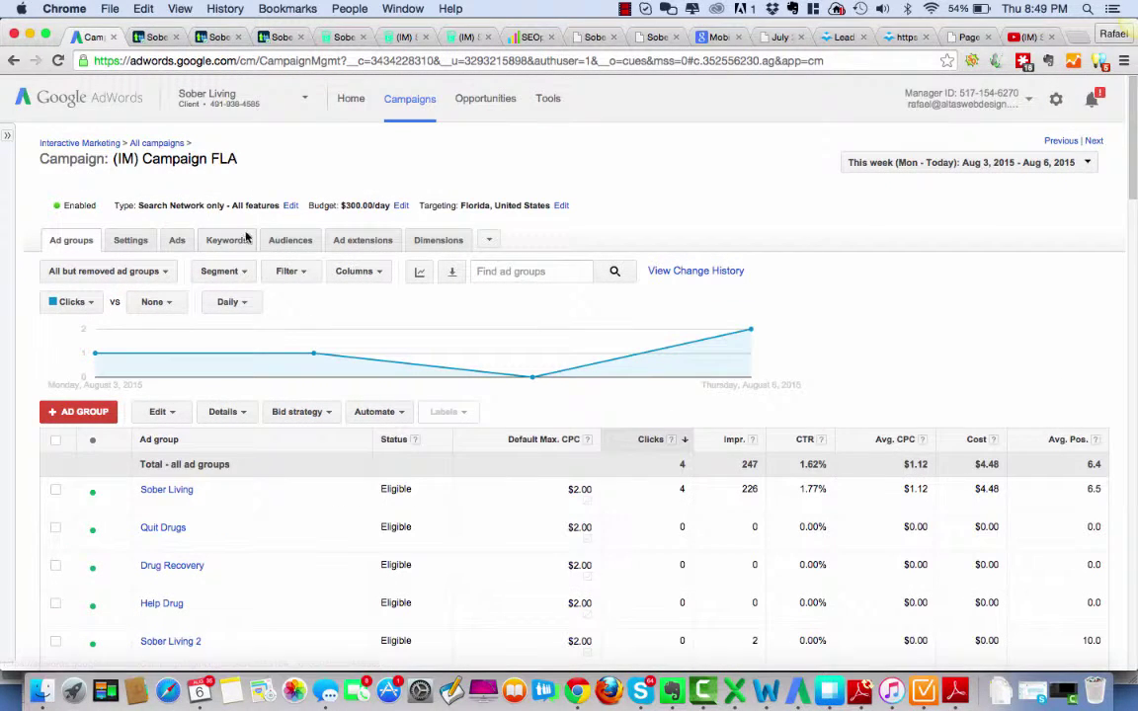
left_click(172, 240)
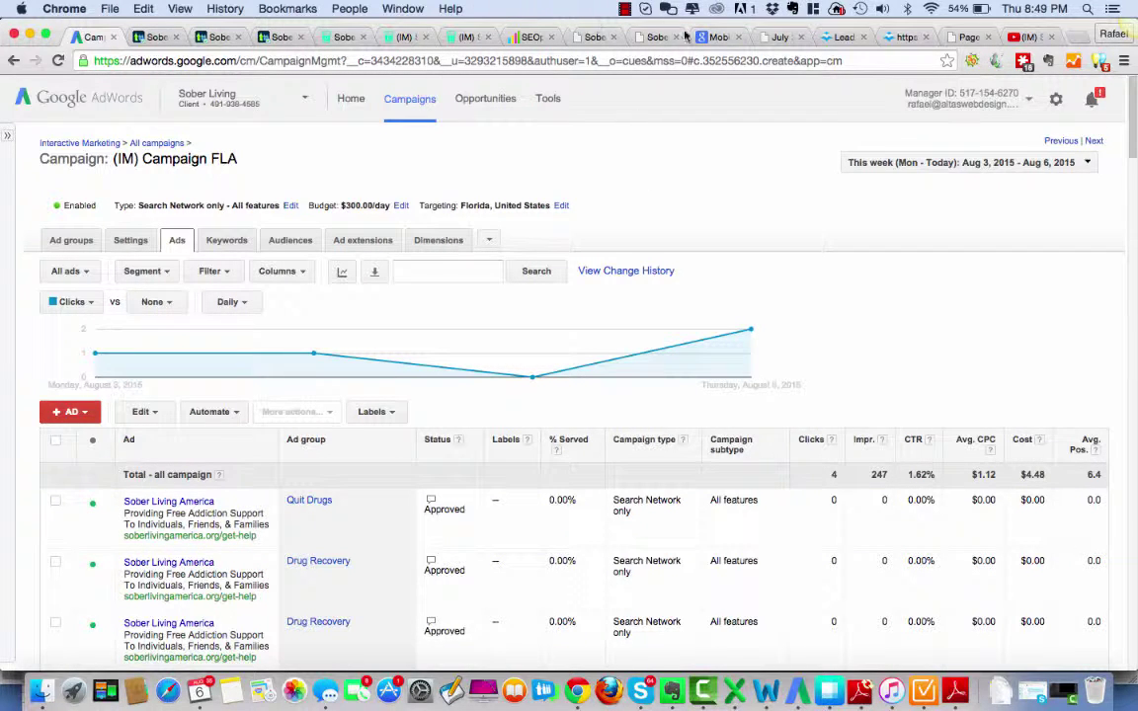
Step: Switch to the soberlivingamerica.org home page and examine its Friend Guide download, content sections and contact form
left_click(590, 40)
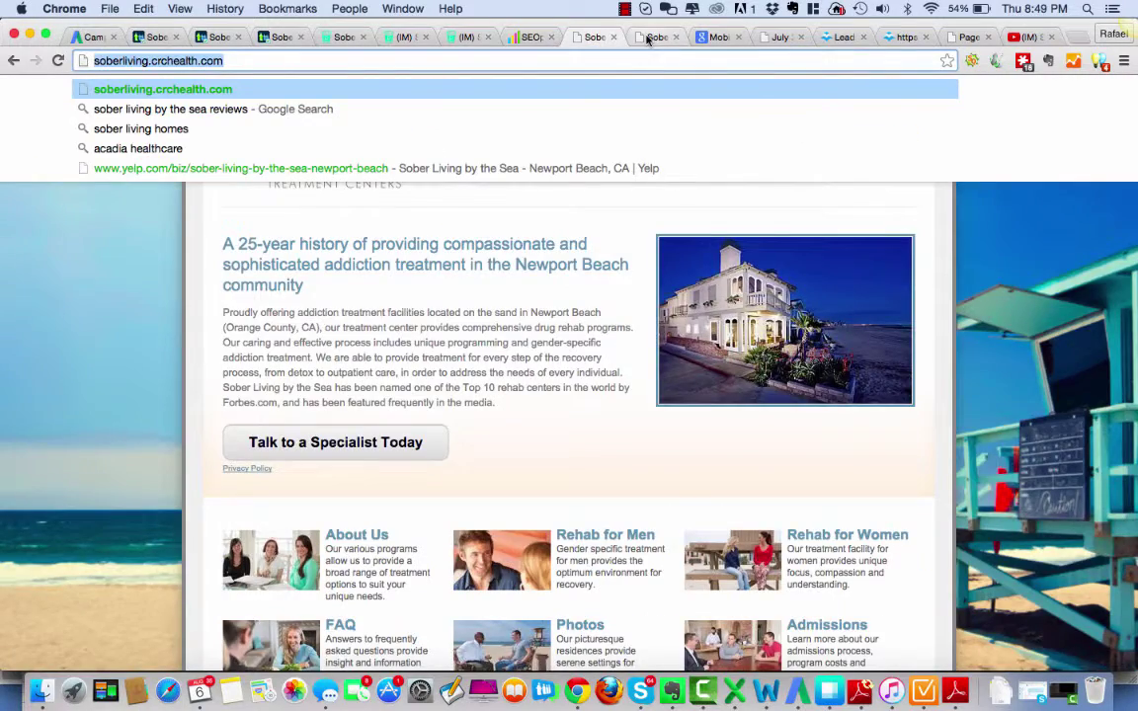
key("ctrl+Tab")
scroll(1027, 371, "down", 4)
scroll(1035, 373, "up", 4)
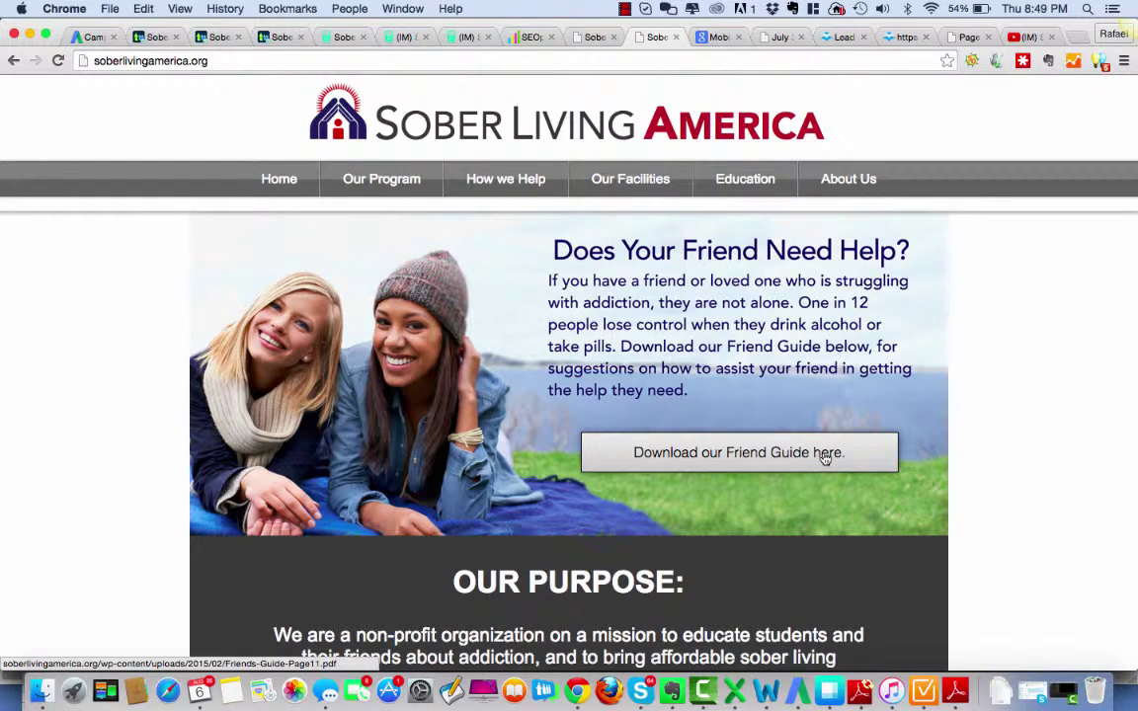
scroll(1019, 480, "down", 15)
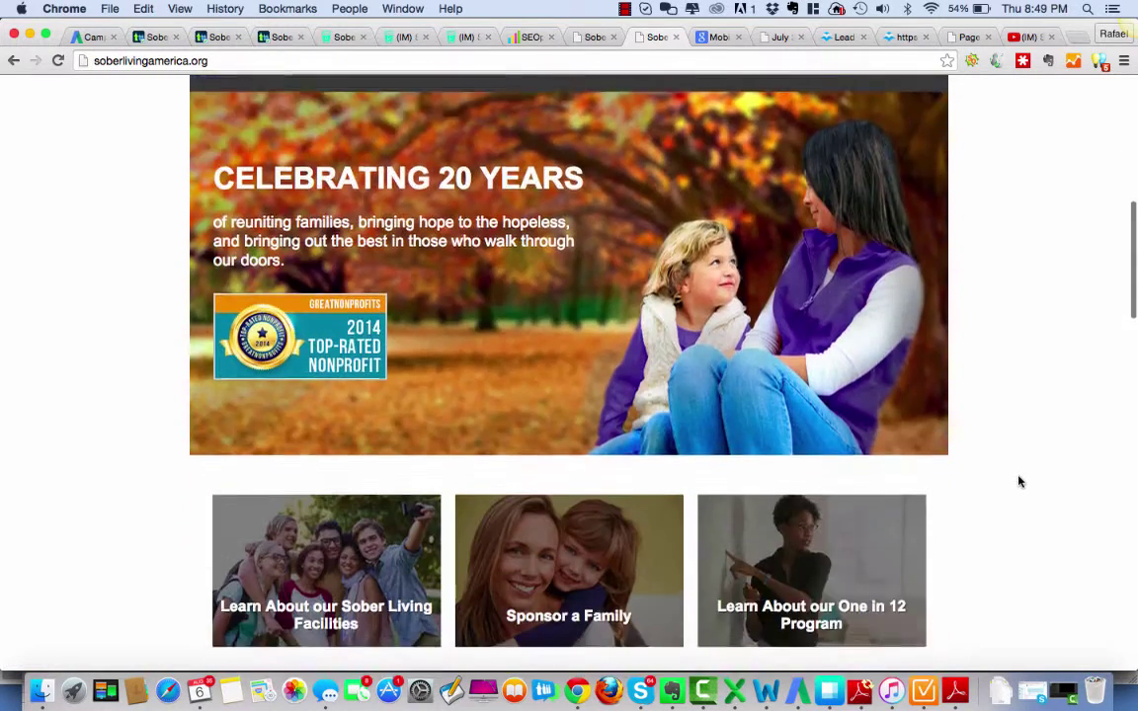
scroll(1020, 481, "down", 5)
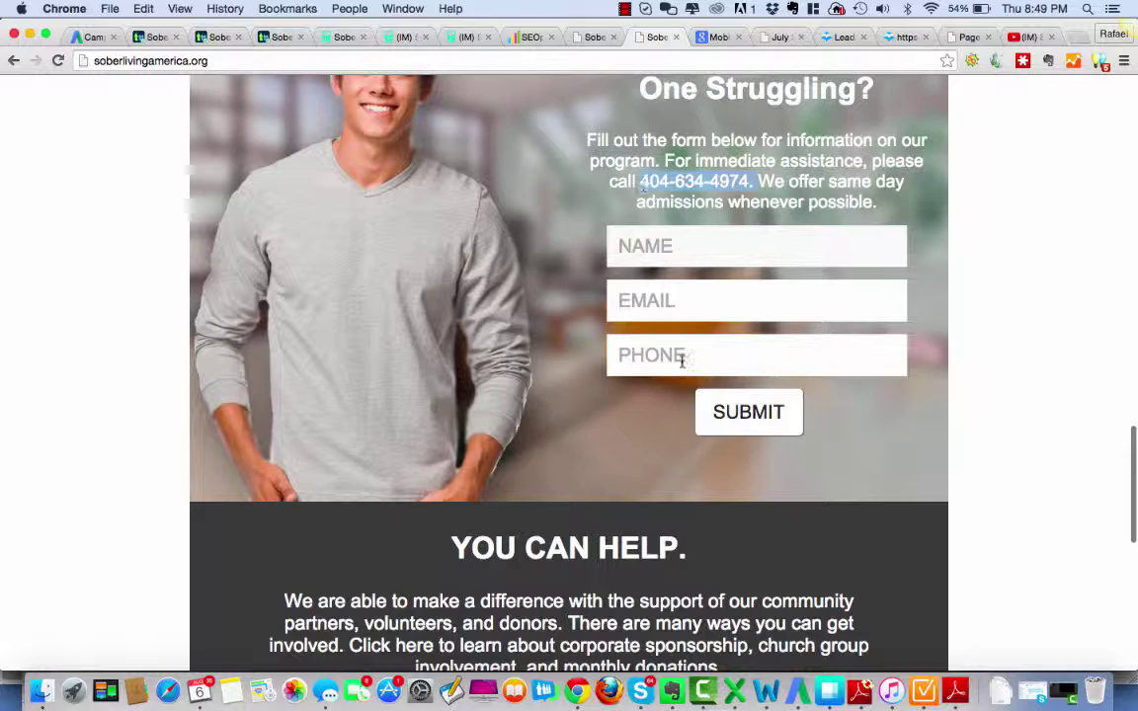
scroll(1009, 367, "up", 20)
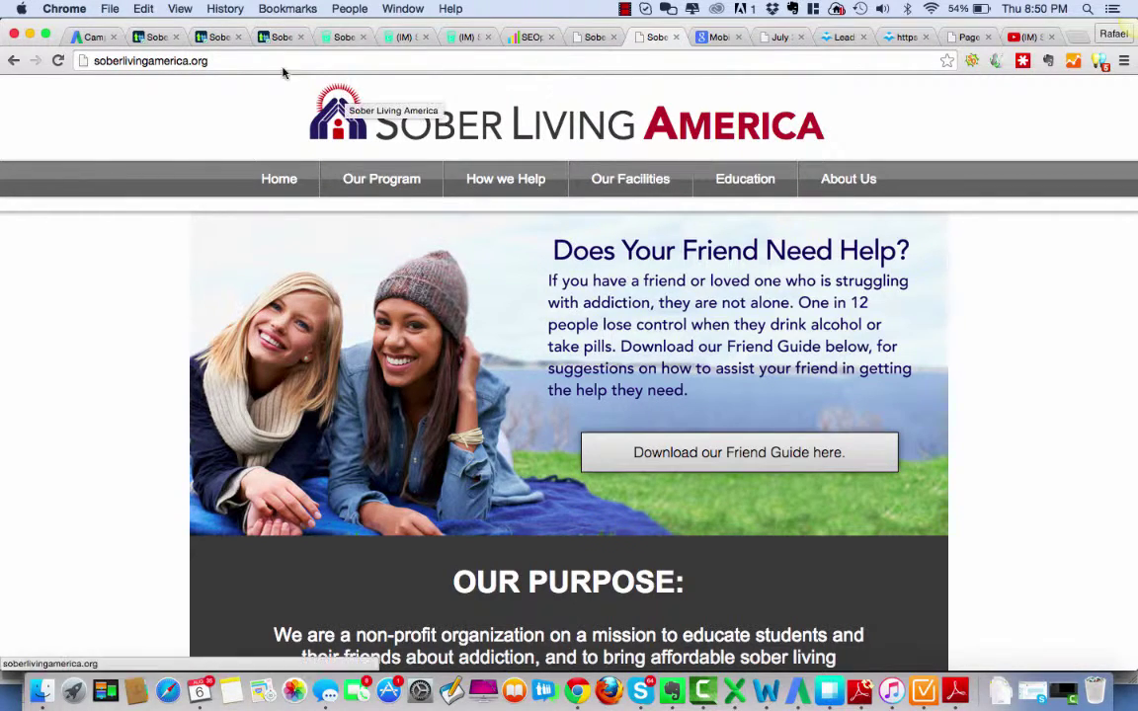
Step: Switch to the Sober Living project in Teamwork and review the open Inbox tasks
left_click(282, 36)
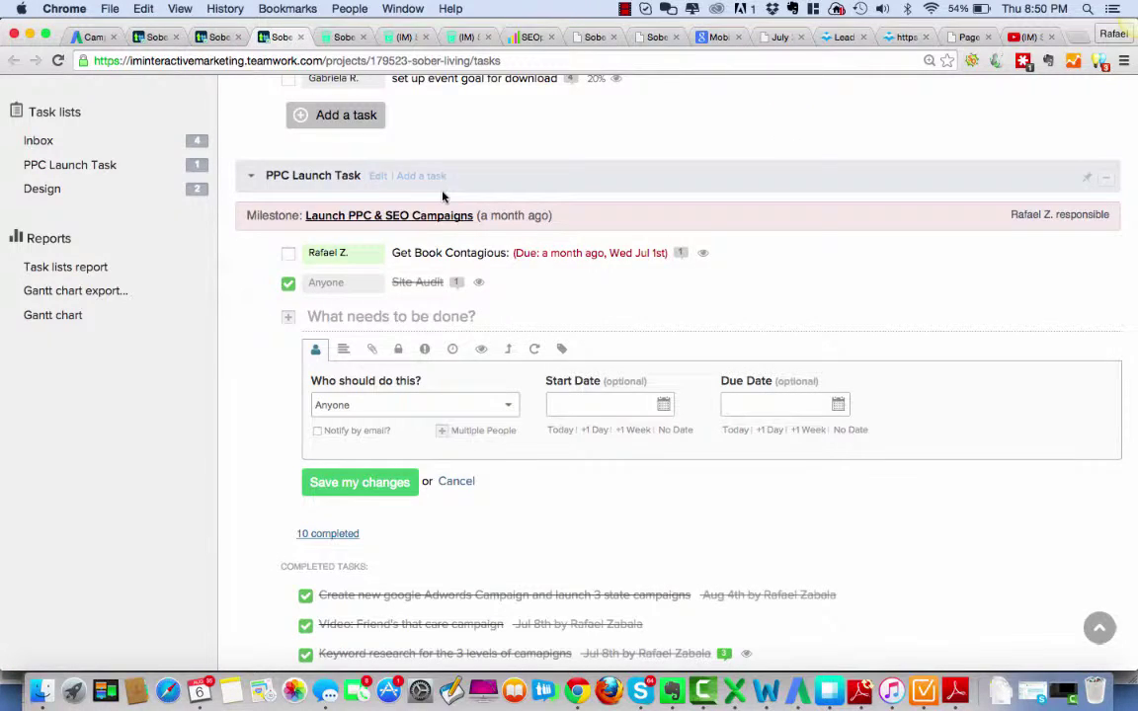
scroll(397, 171, "up", 5)
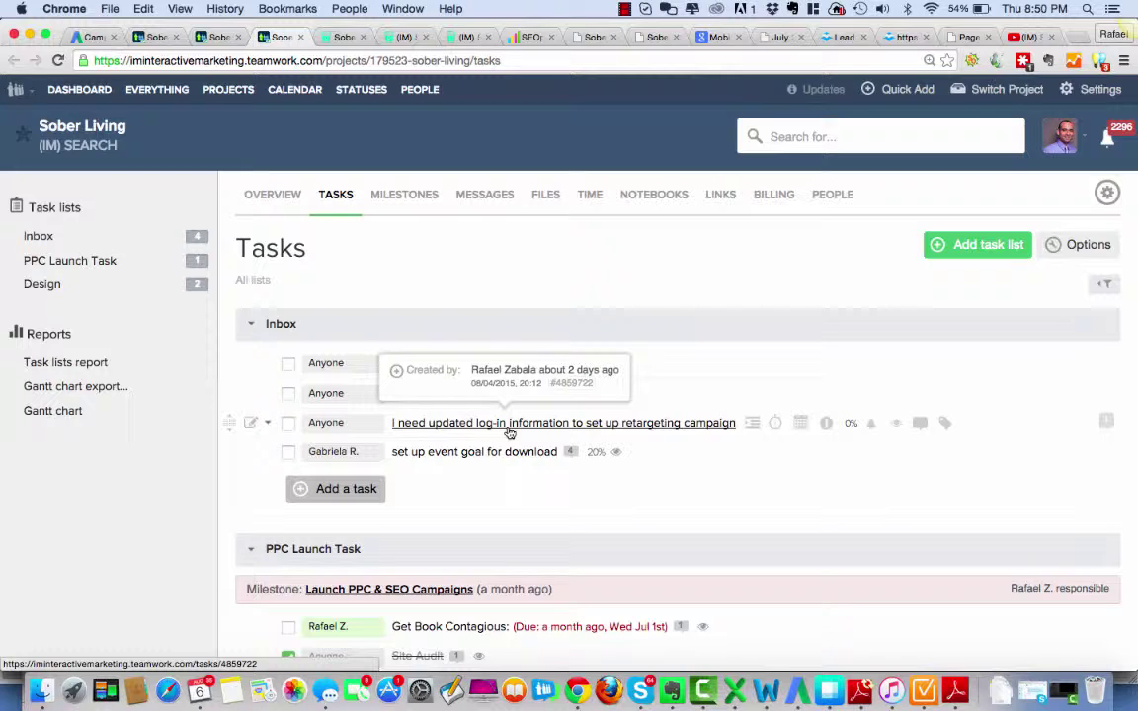
left_click(1080, 44)
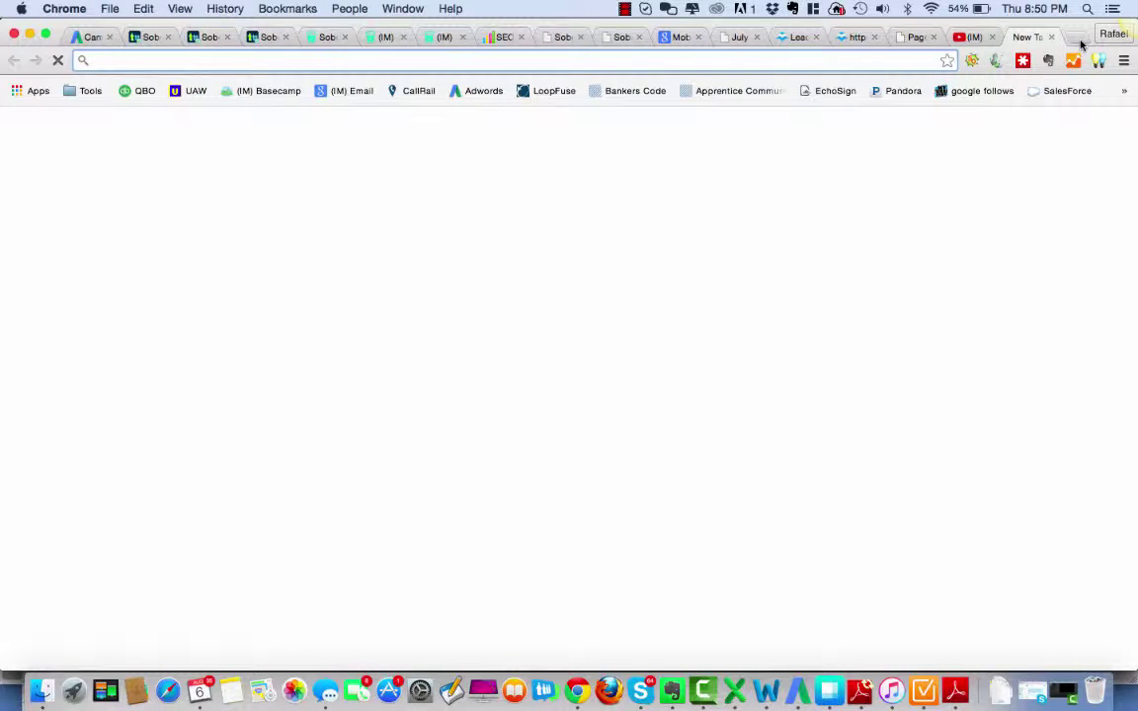
type("google.com/analytics/")
key("Return")
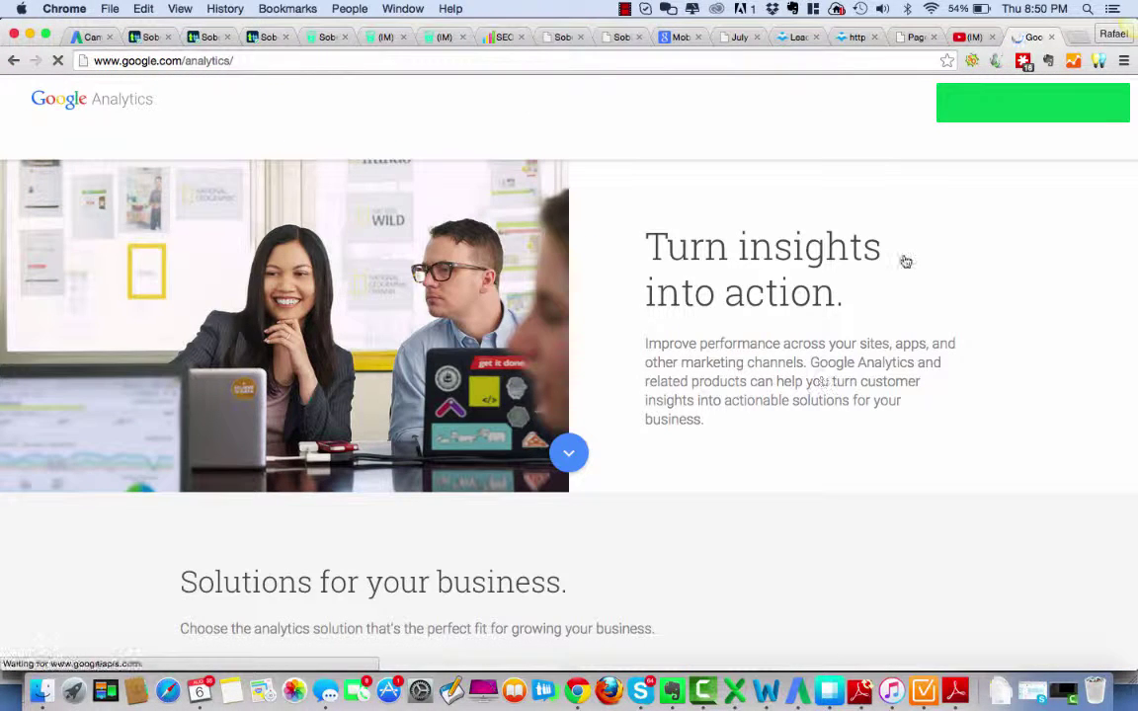
left_click(1052, 35)
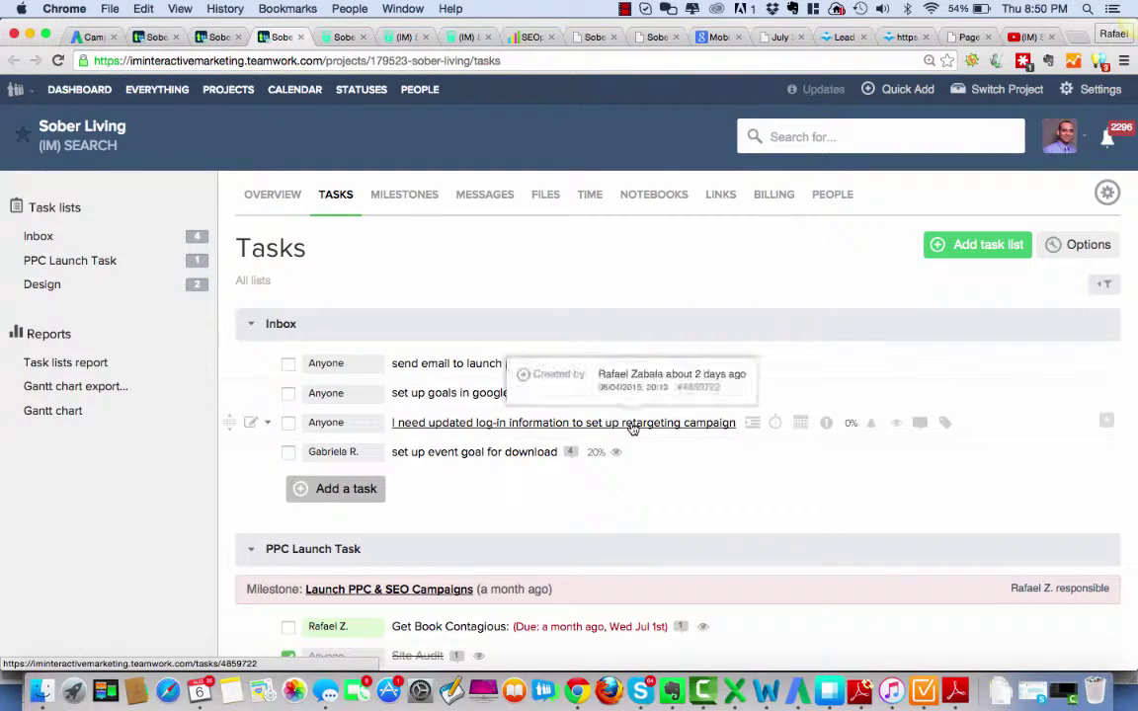
Step: Look at the soberlivingamerica.org home page and the Sober Living America landing page on Leadpages, including its headline and videos
left_click(594, 39)
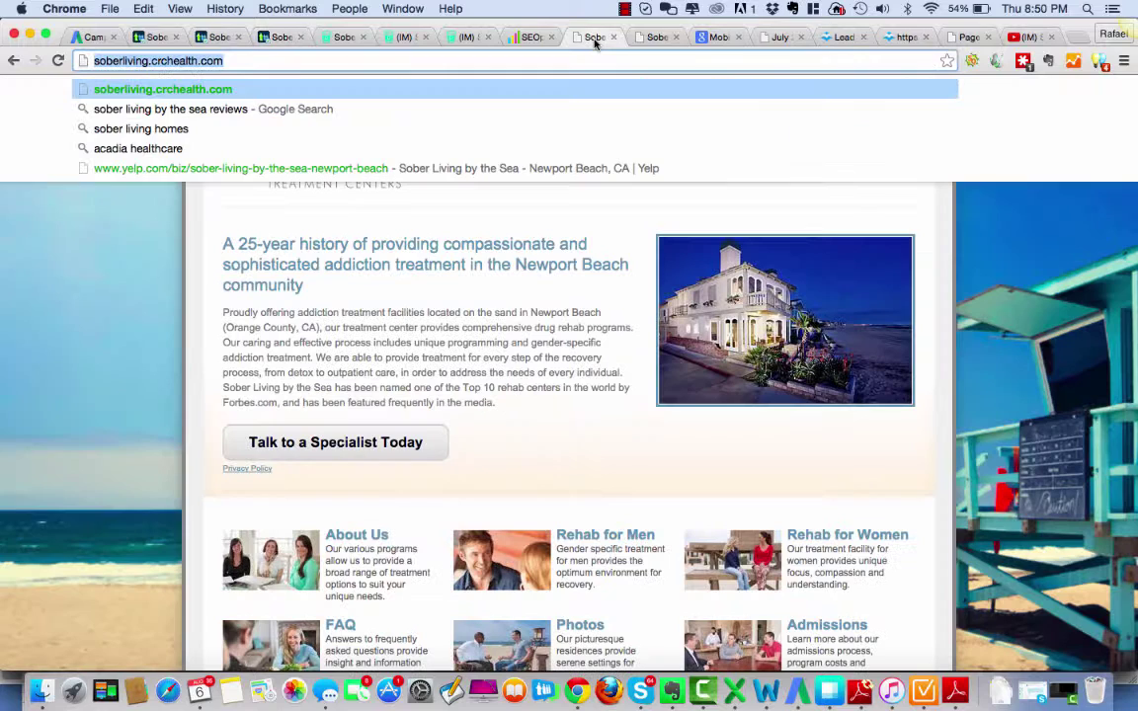
left_click(657, 36)
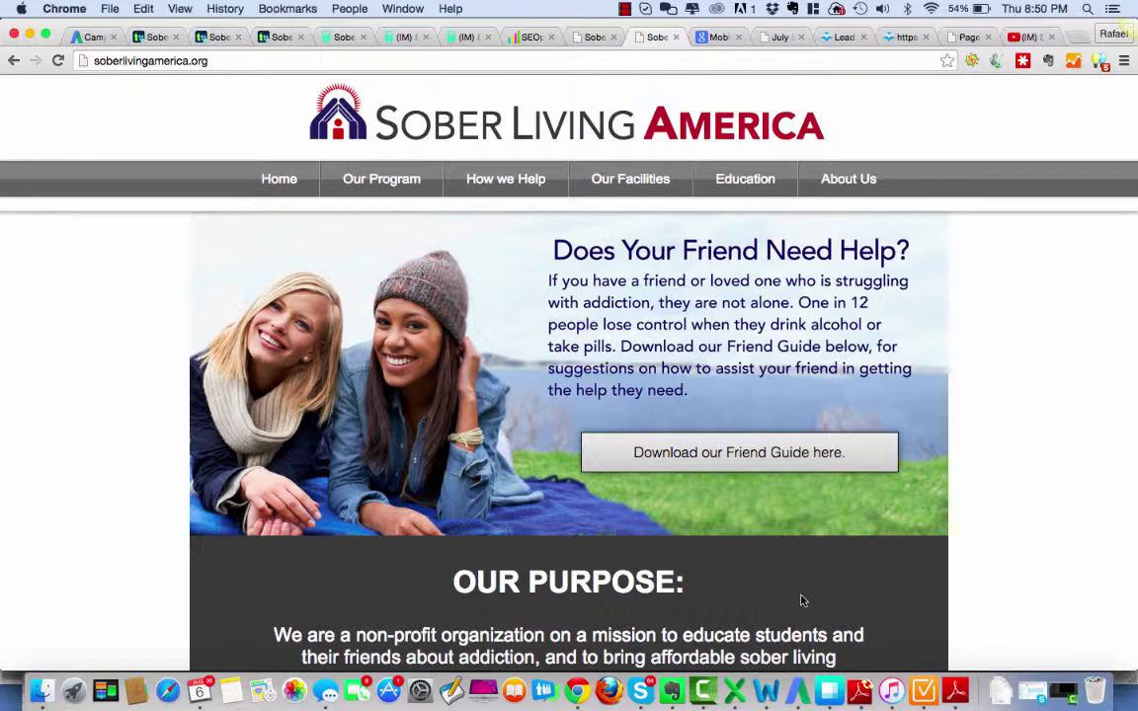
left_click(841, 37)
left_click(902, 37)
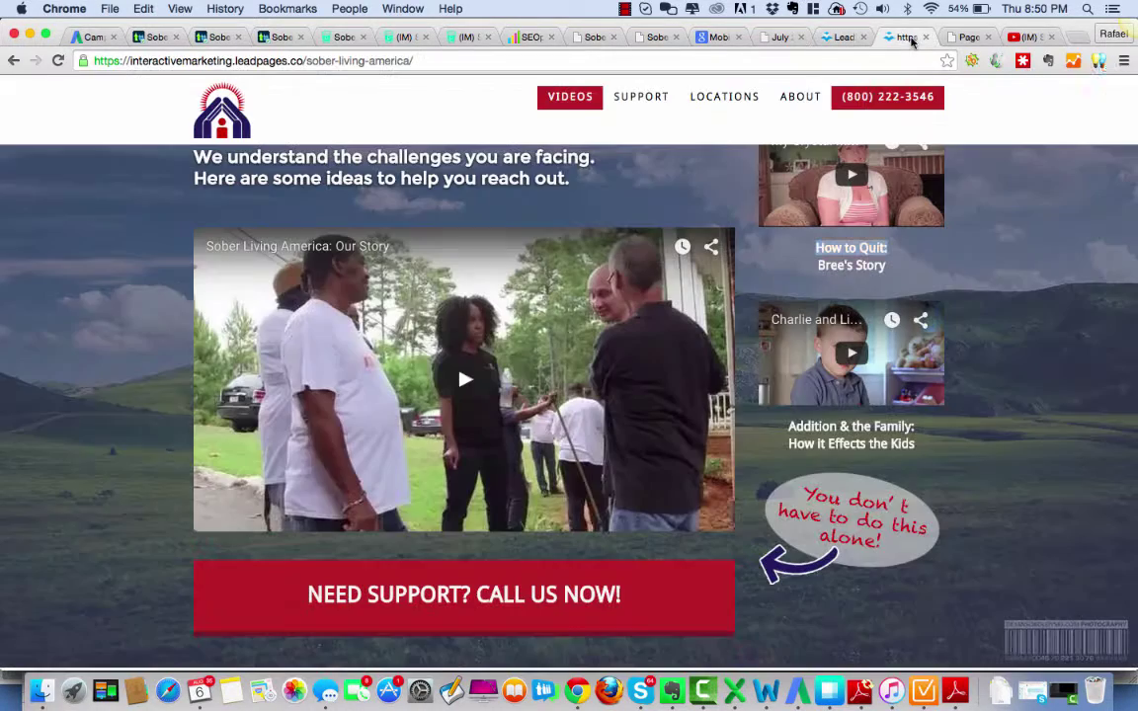
scroll(966, 181, "up", 3)
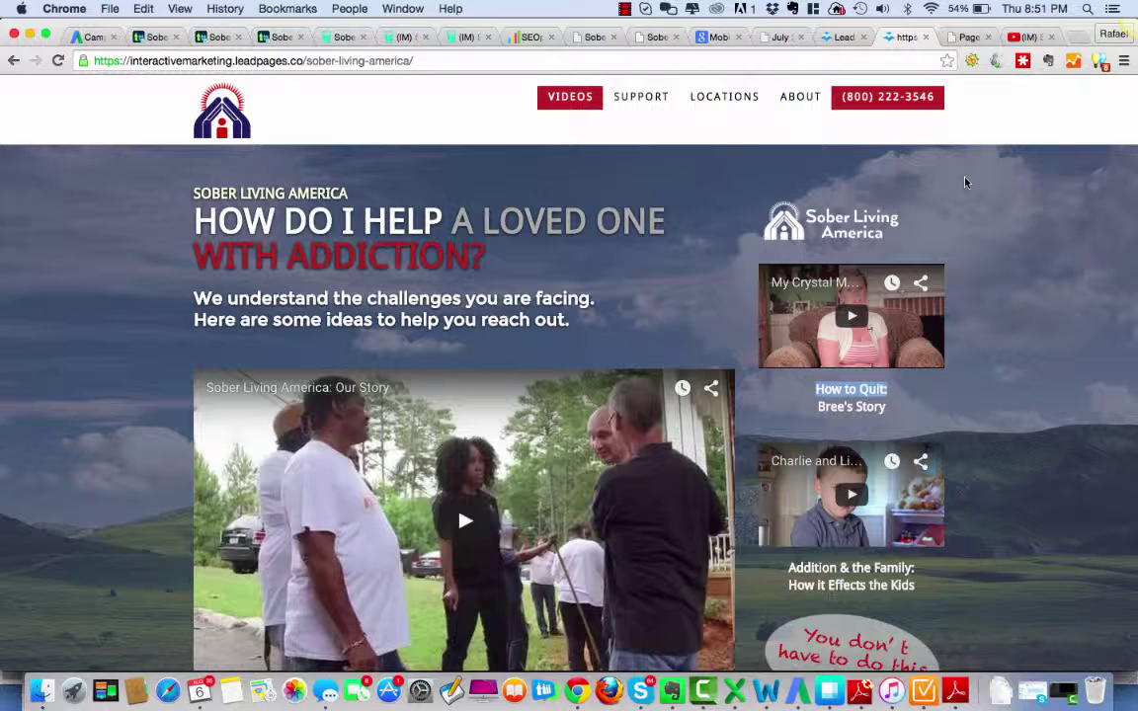
Step: Return to the soberlivingamerica.org home page and examine its friend-help banner and purpose statement
left_click(654, 39)
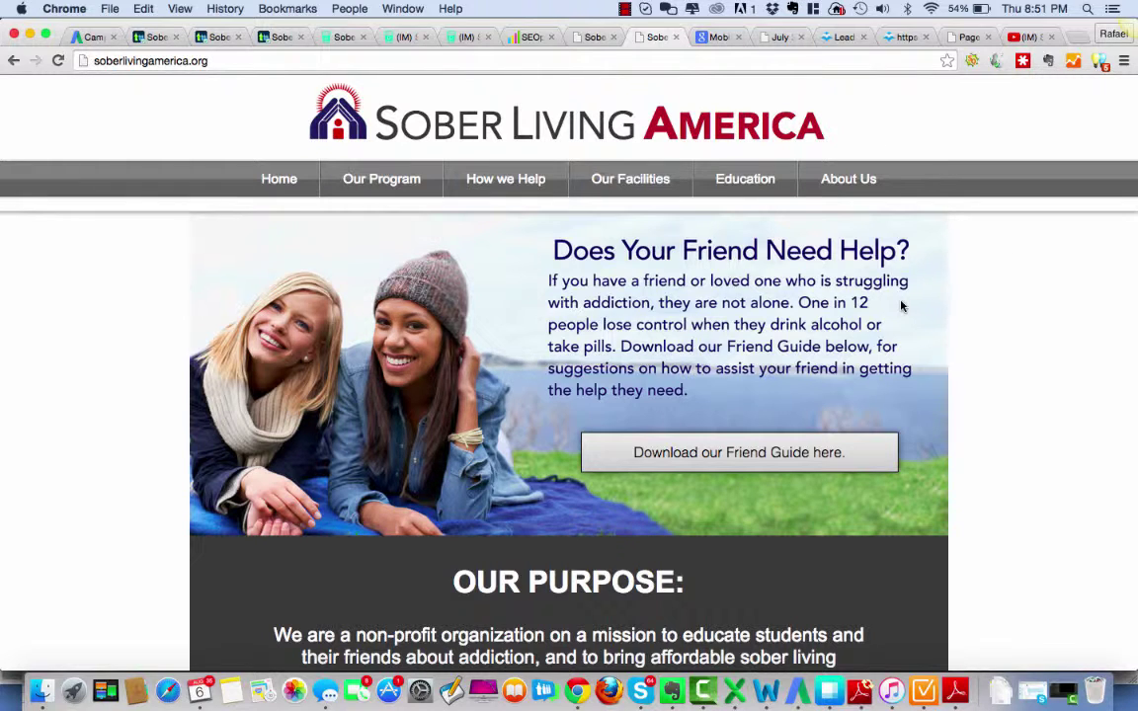
scroll(901, 306, "down", 2)
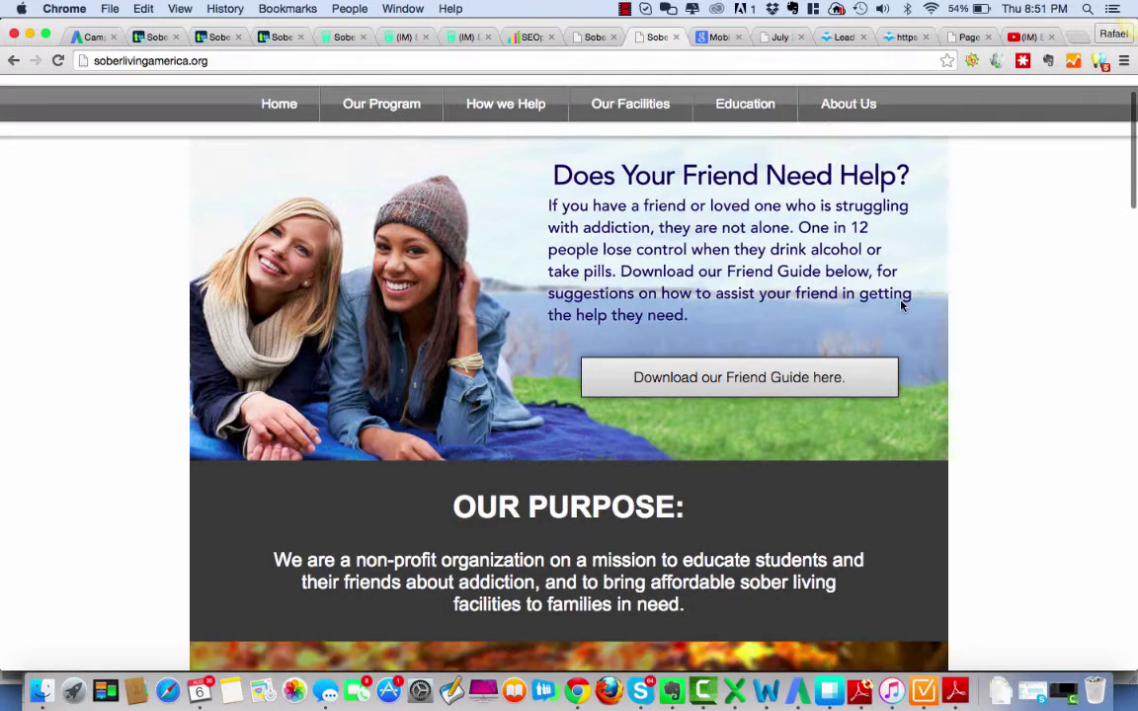
scroll(901, 306, "up", 2)
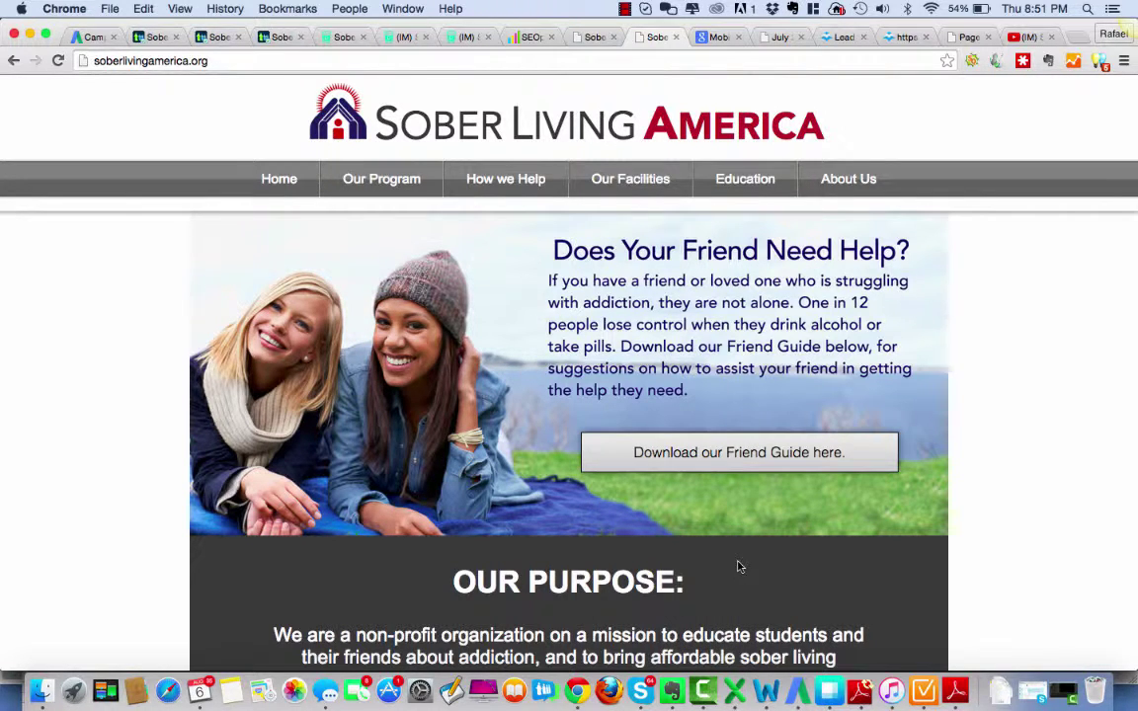
Step: Switch back to Google AdWords, reopen the list of all Sober Living campaigns and review this week's figures and totals
left_click(798, 691)
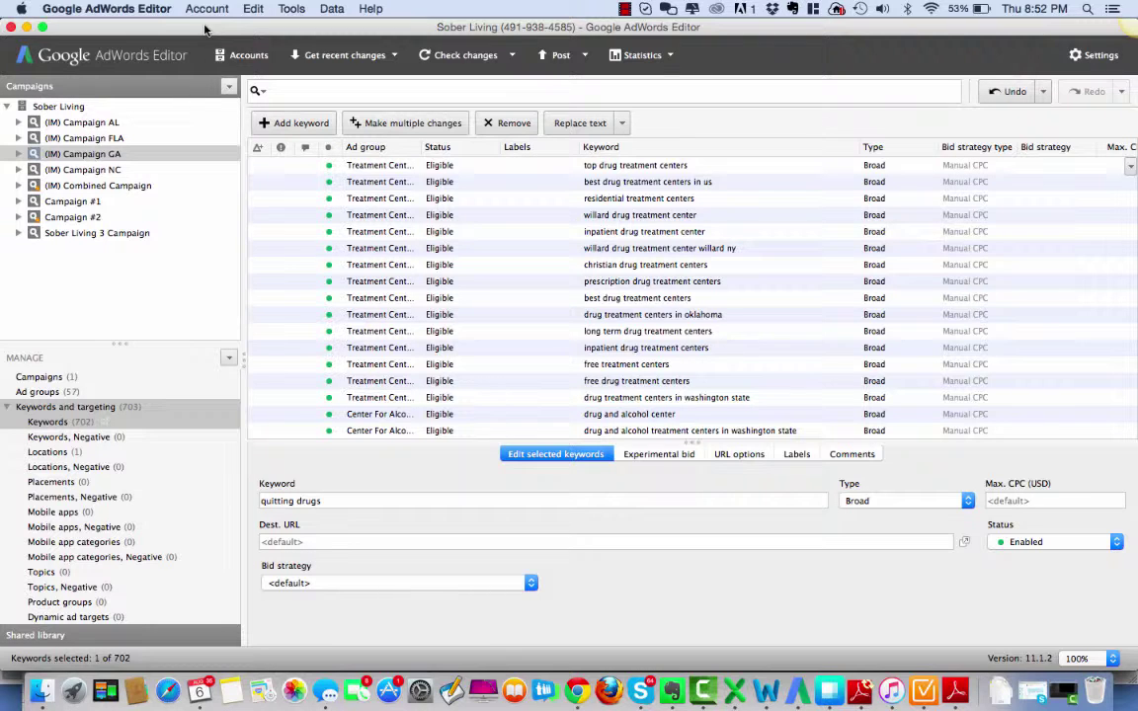
left_click(590, 698)
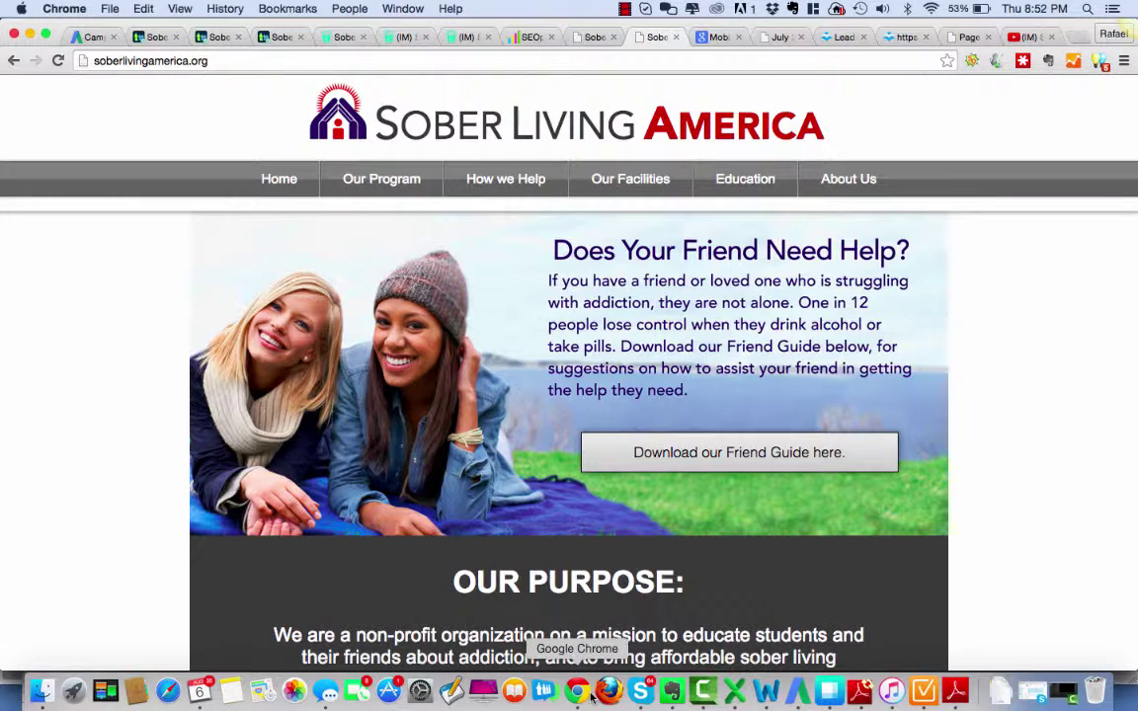
left_click(89, 36)
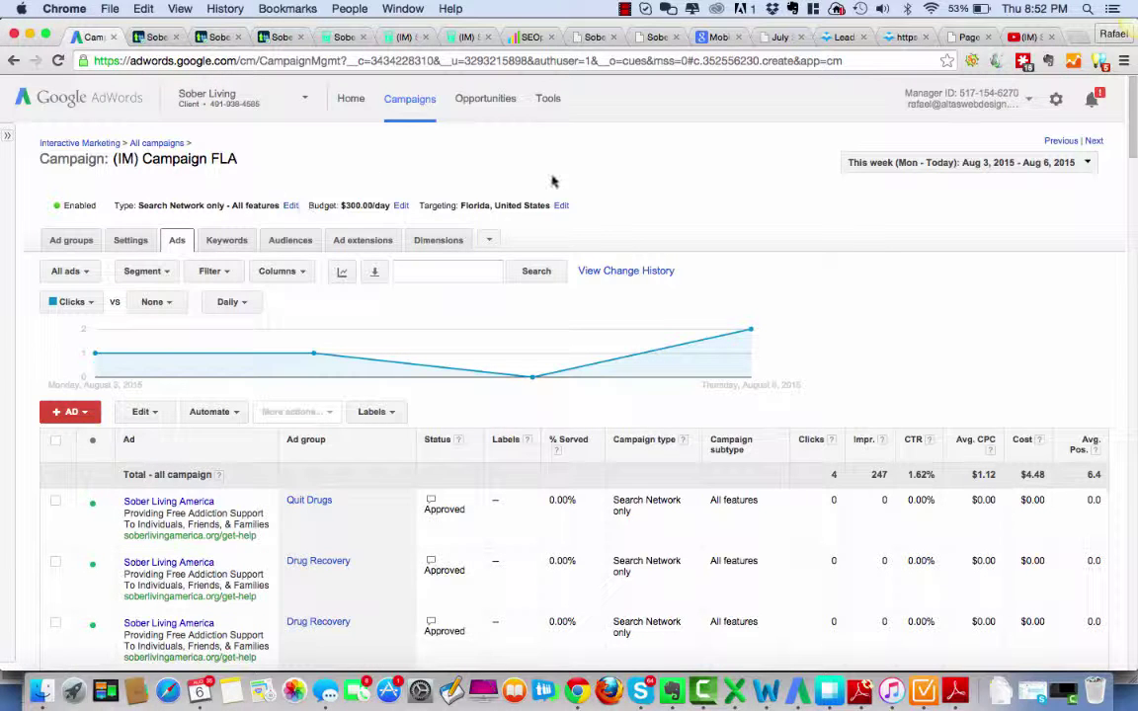
left_click(411, 100)
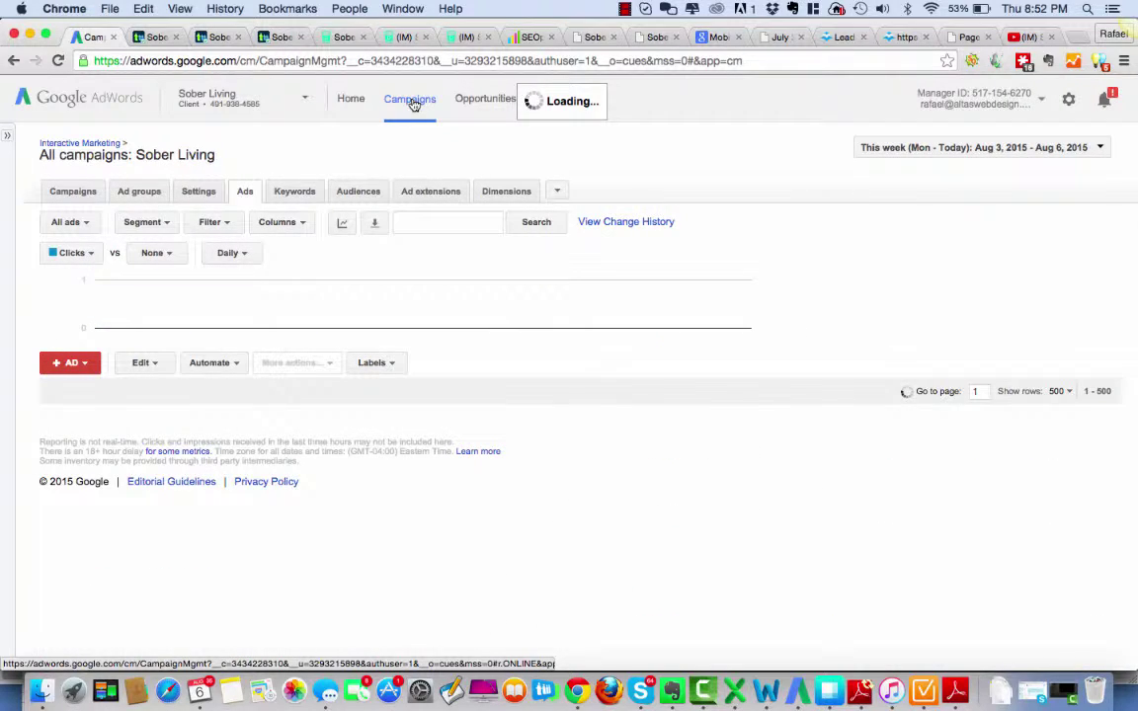
left_click(88, 194)
scroll(758, 247, "down", 1)
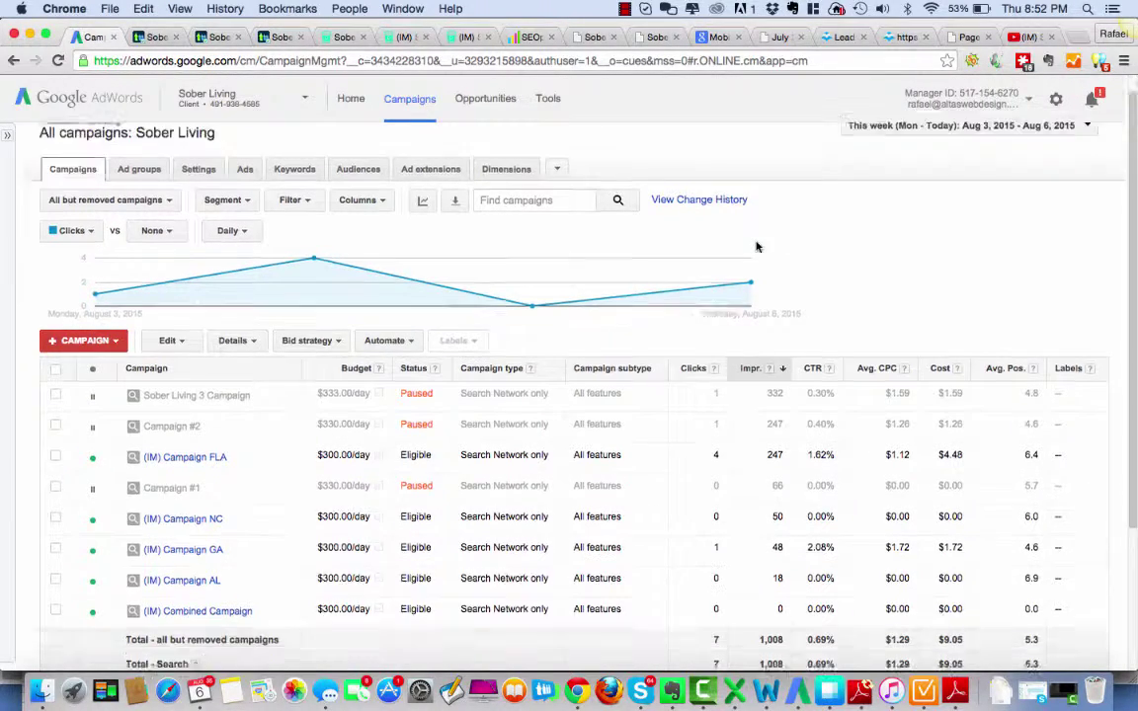
scroll(757, 247, "down", 3)
scroll(758, 247, "up", 4)
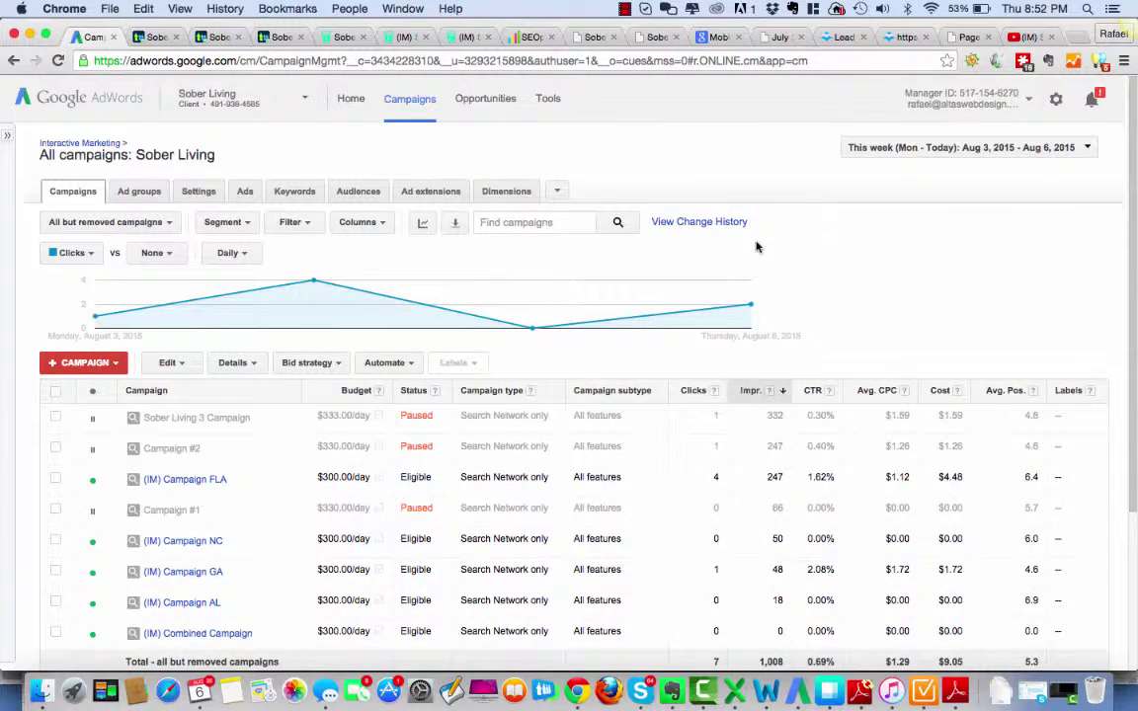
scroll(757, 247, "down", 1)
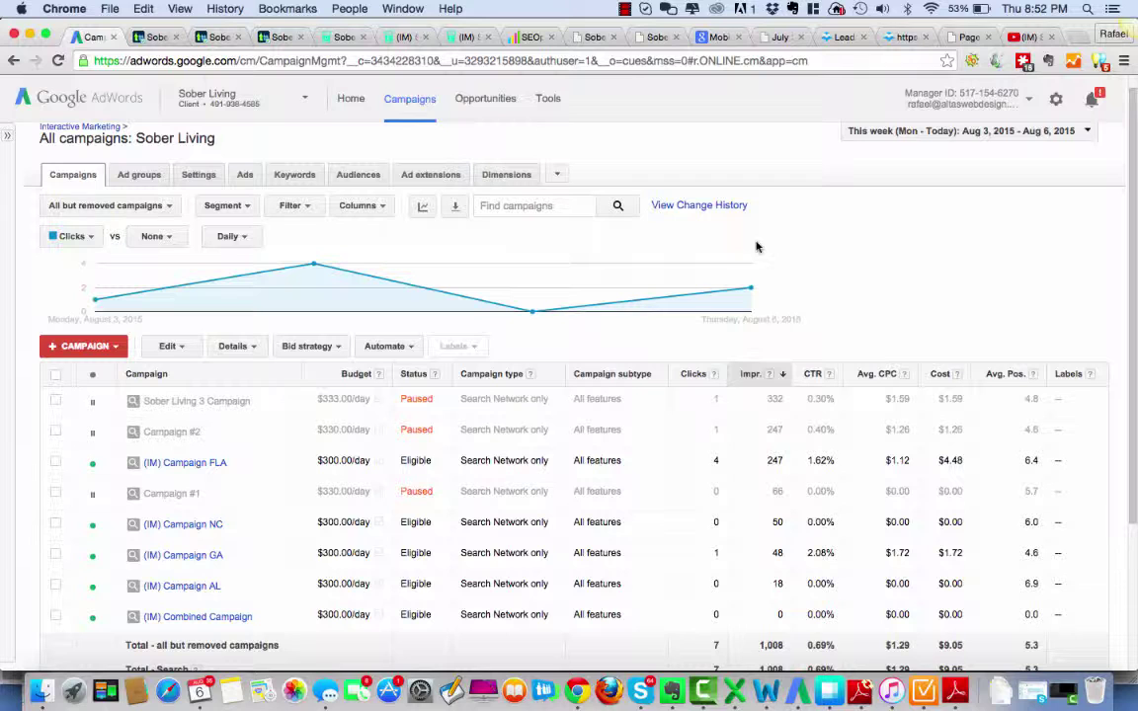
scroll(758, 247, "down", 3)
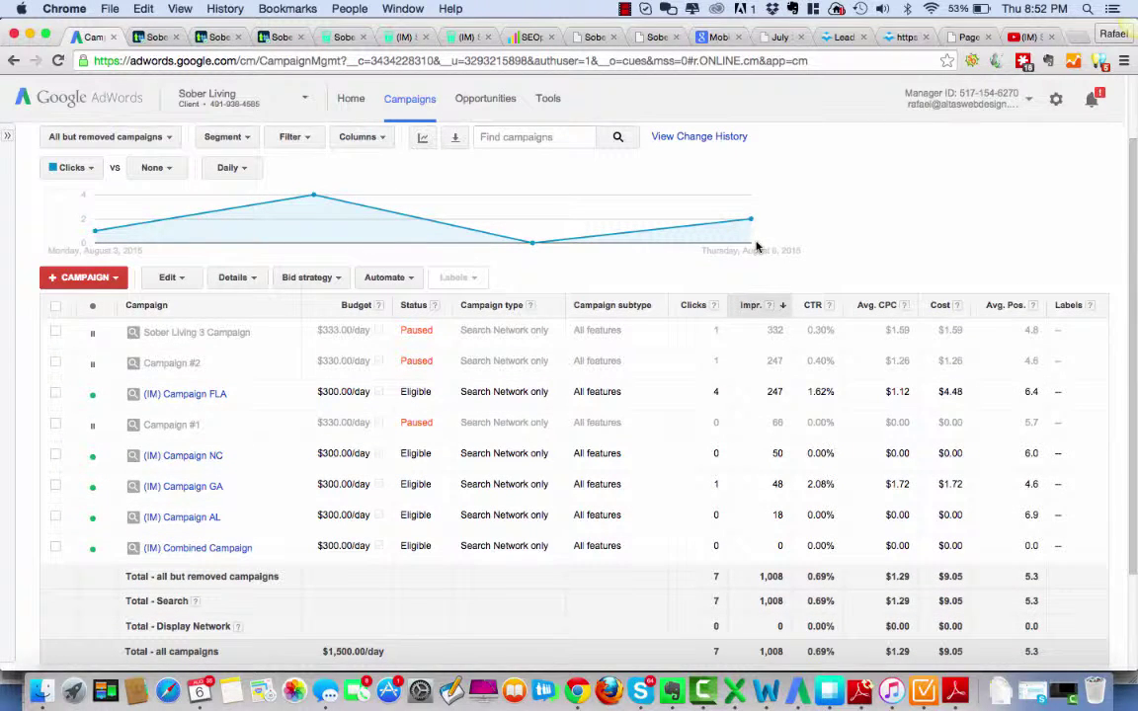